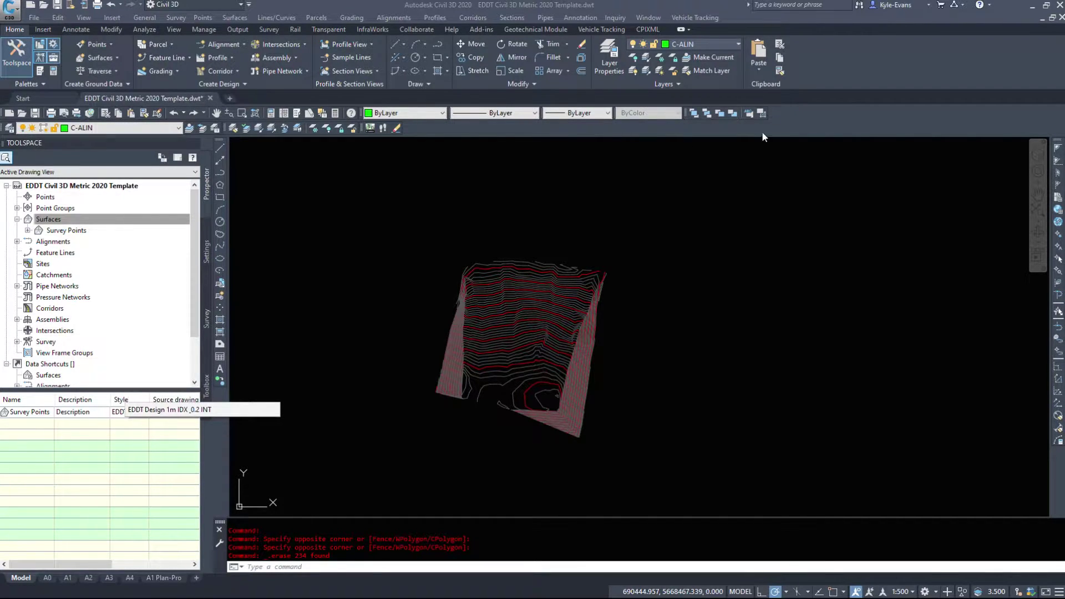
{"action": "scroll", "coordinate": [506, 374], "scroll_direction": "up", "scroll_amount": 3}
{"action": "middle_click_drag", "start_coordinate": [622, 337], "coordinate": [617, 359]}
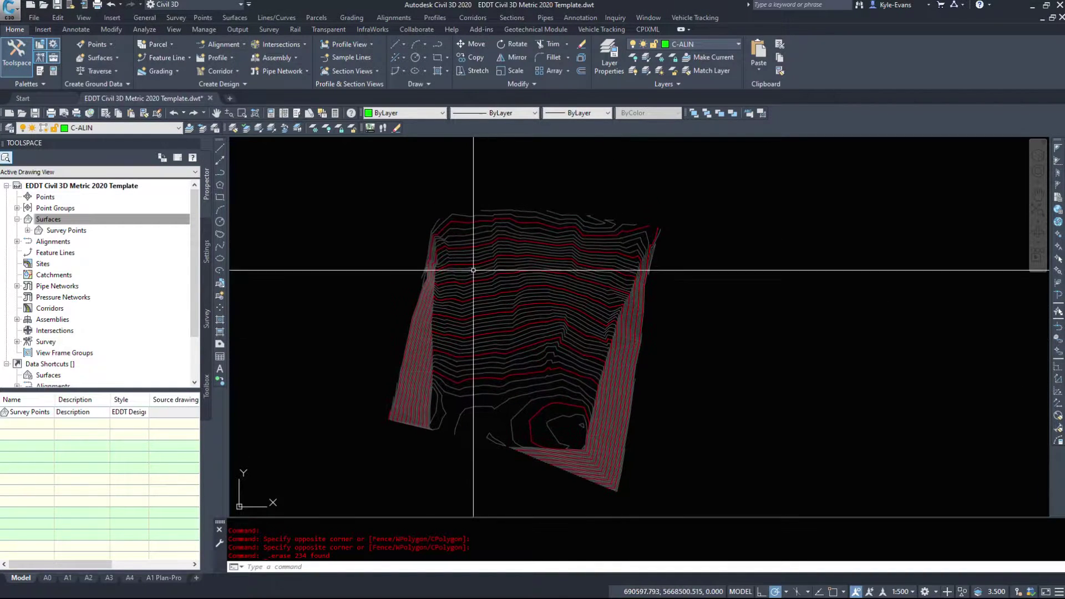
{"action": "mouse_move", "coordinate": [498, 372]}
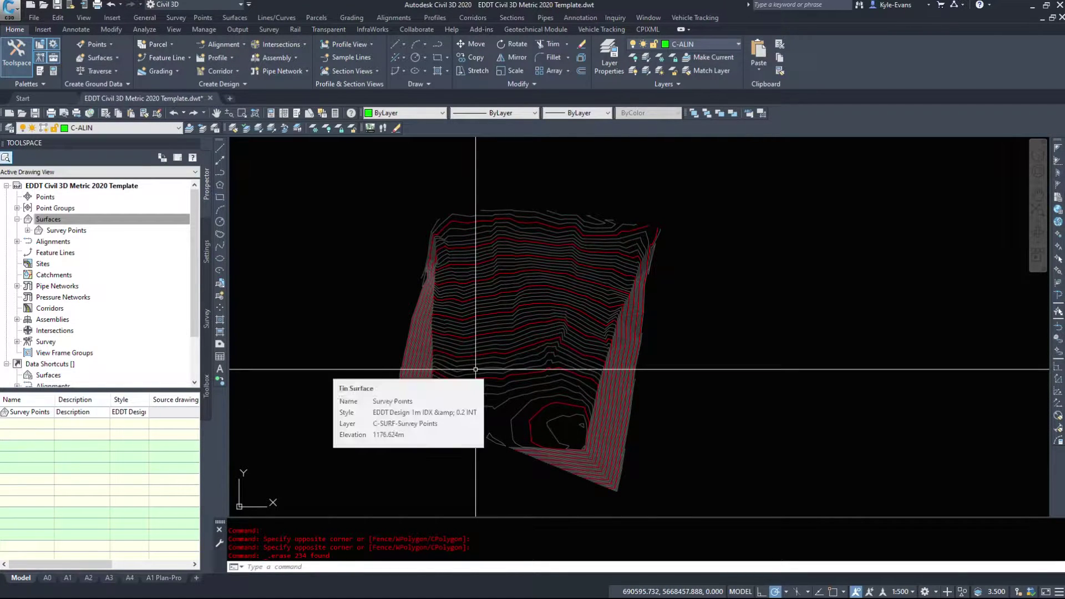
{"action": "middle_click_drag", "start_coordinate": [325, 334], "coordinate": [321, 335]}
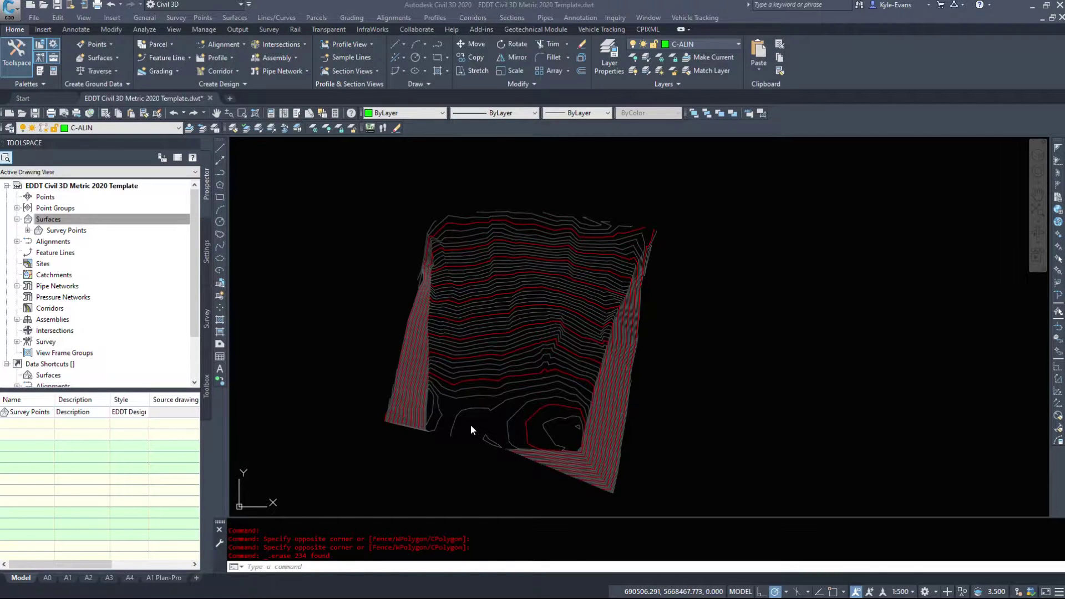
{"action": "left_click", "coordinate": [649, 324]}
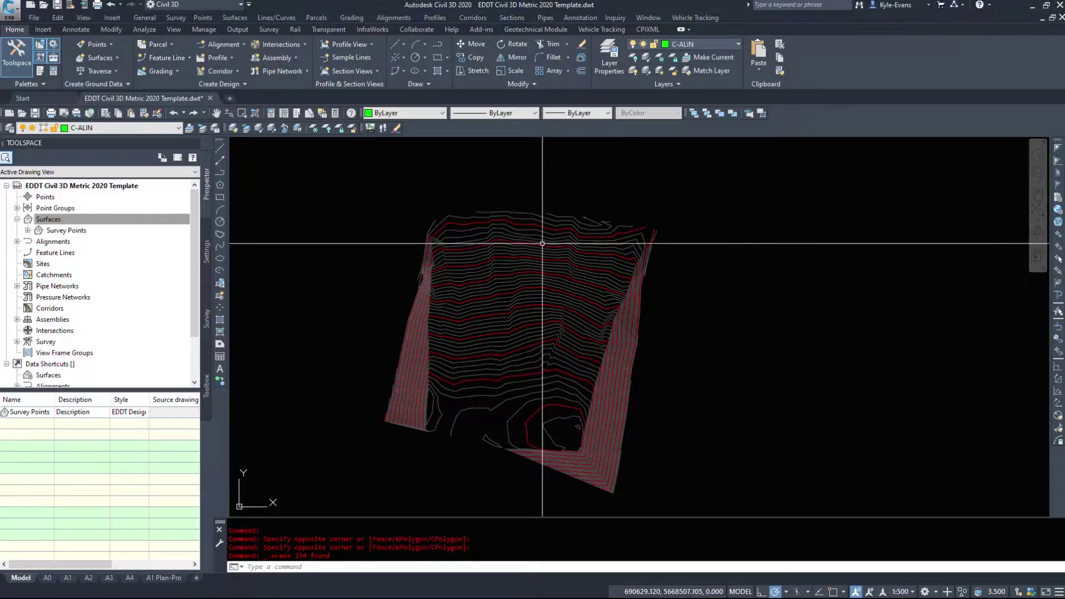
{"action": "middle_click_drag", "start_coordinate": [555, 310], "coordinate": [544, 300]}
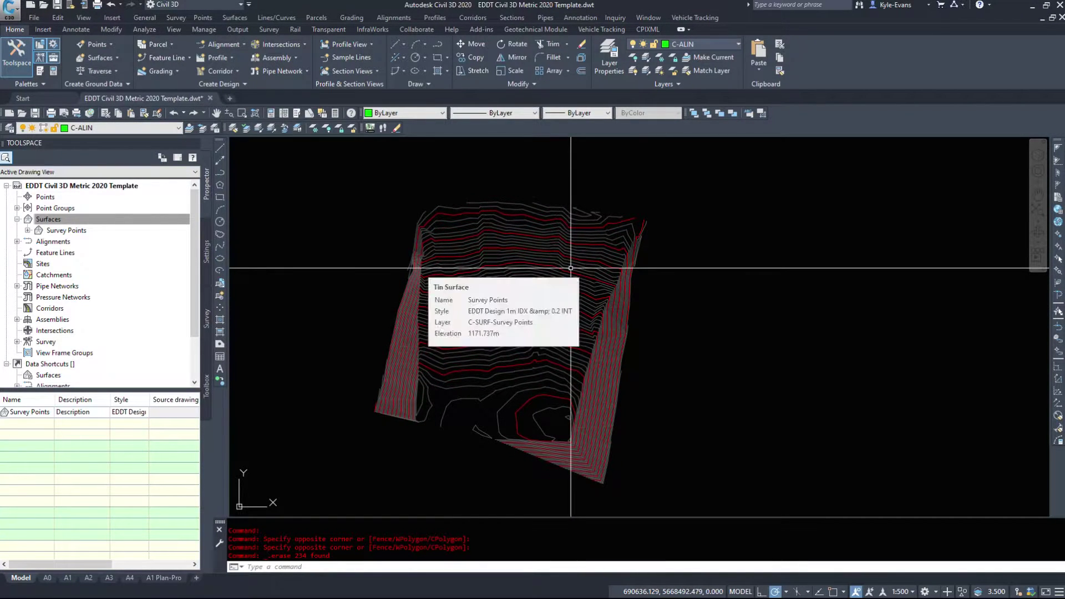
Change the surface style of the Survey Points surface to EDDT Design 0.5m IDX & 0.1 INT in its surface properties
{"action": "left_click", "coordinate": [45, 219]}
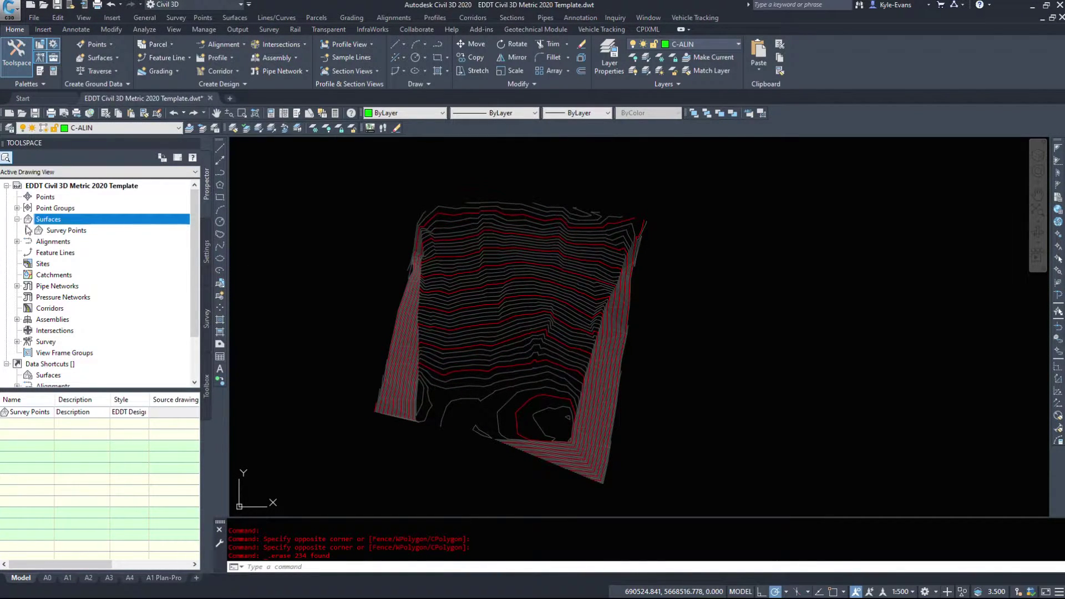
{"action": "right_click", "coordinate": [57, 222]}
{"action": "left_click", "coordinate": [53, 230]}
{"action": "right_click", "coordinate": [50, 230]}
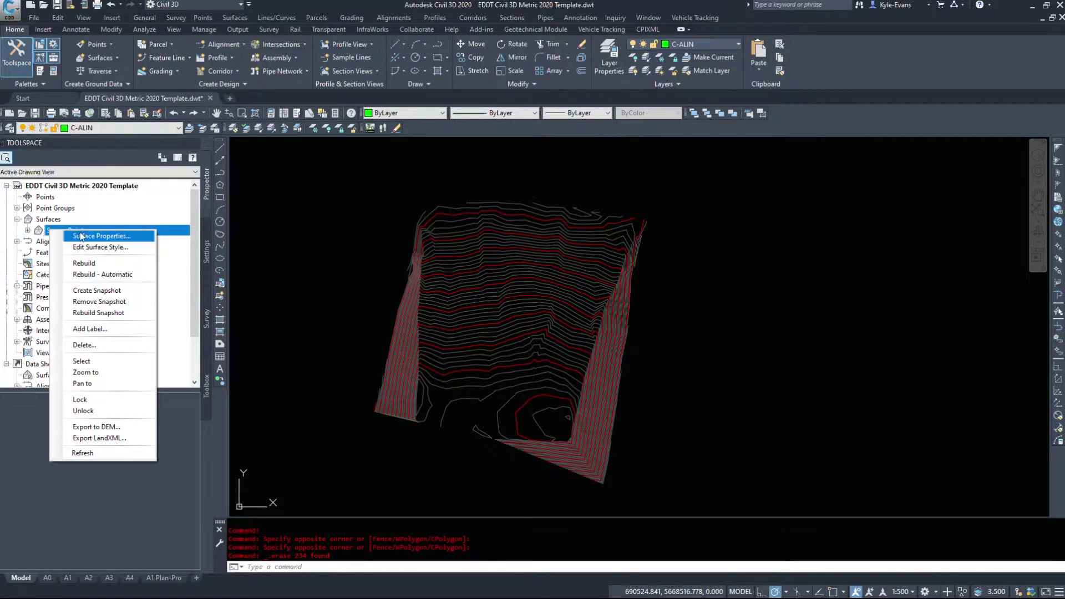
{"action": "left_click", "coordinate": [56, 230]}
{"action": "right_click", "coordinate": [51, 230]}
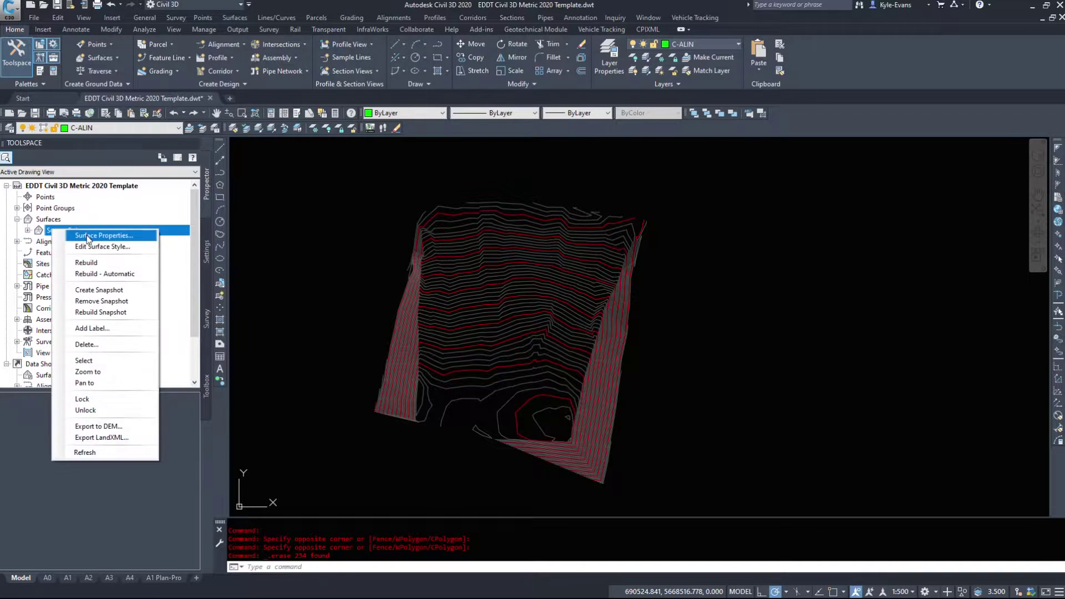
{"action": "left_click", "coordinate": [88, 238]}
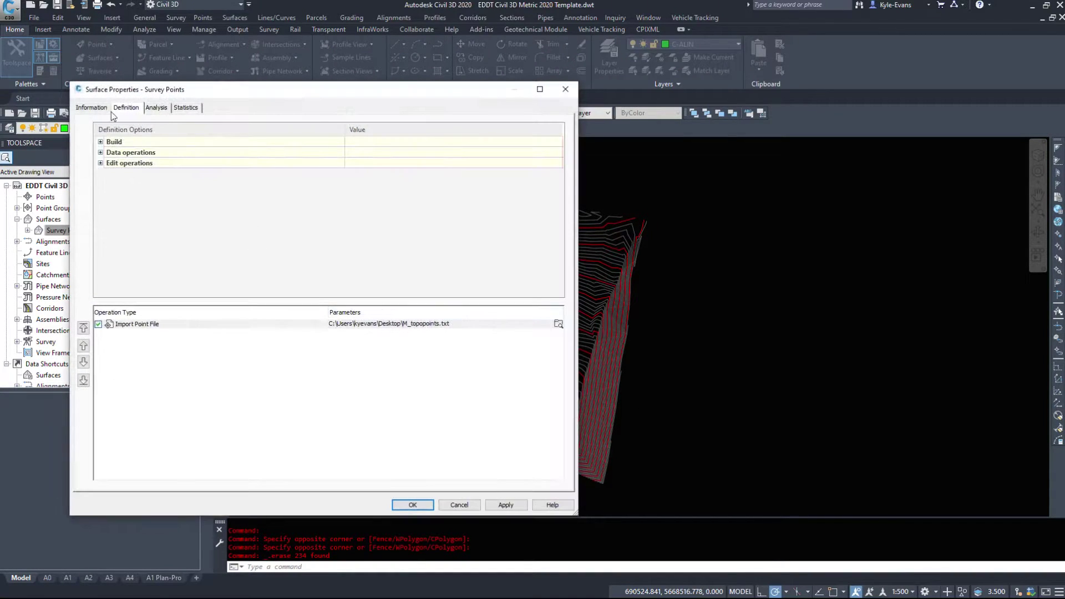
{"action": "left_click", "coordinate": [109, 109]}
{"action": "left_click", "coordinate": [200, 221]}
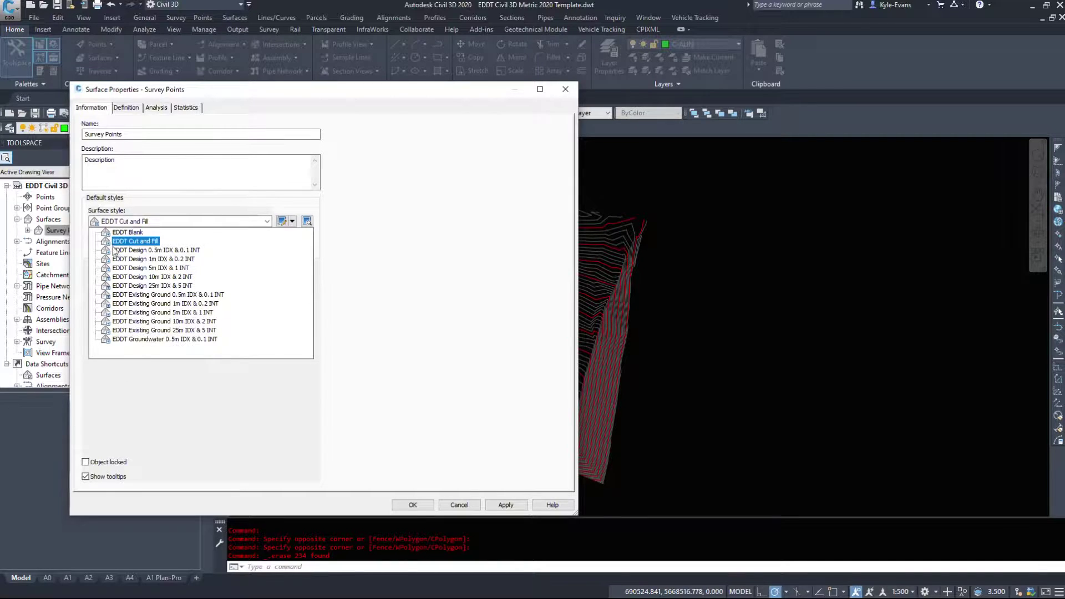
{"action": "left_click", "coordinate": [162, 251]}
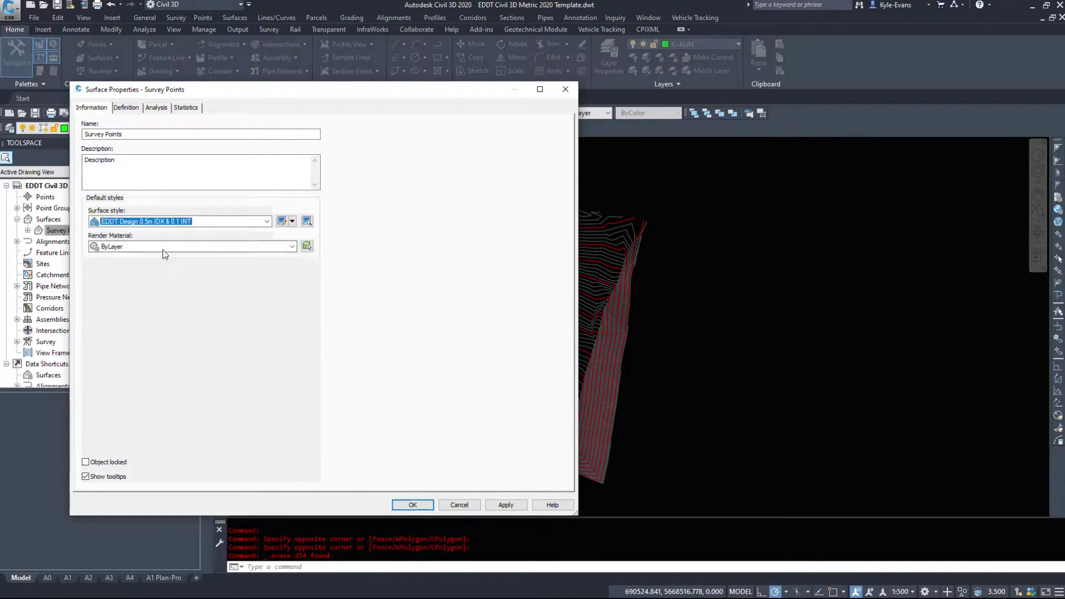
{"action": "left_click", "coordinate": [412, 505]}
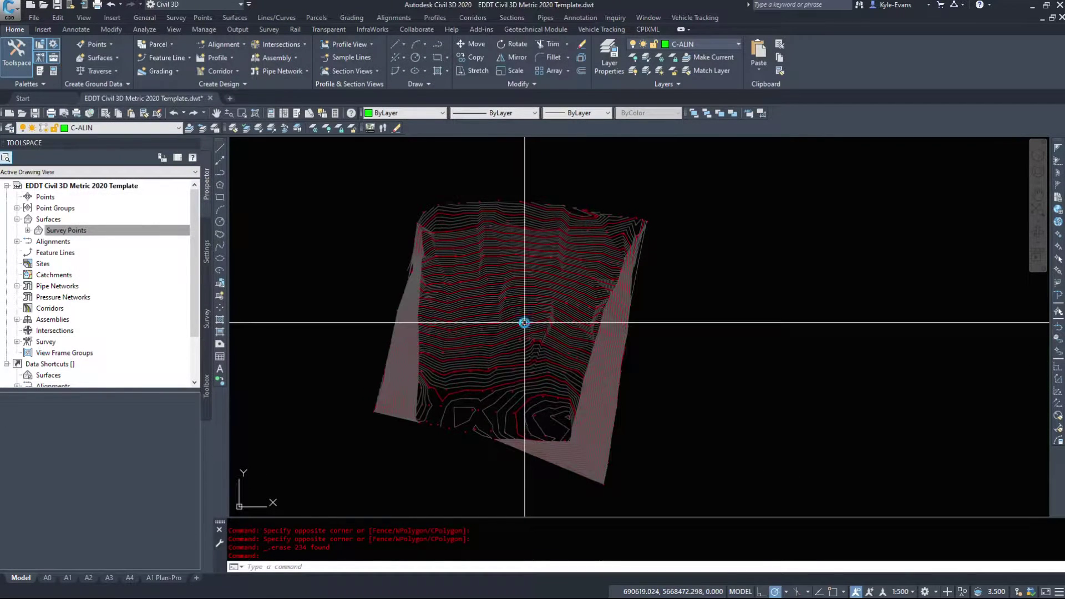
Edit the Survey Points surface's style so that its Points component is hidden in plan view
{"action": "scroll", "coordinate": [524, 322], "scroll_direction": "up", "scroll_amount": 5}
{"action": "left_click", "coordinate": [492, 292]}
{"action": "right_click", "coordinate": [473, 276]}
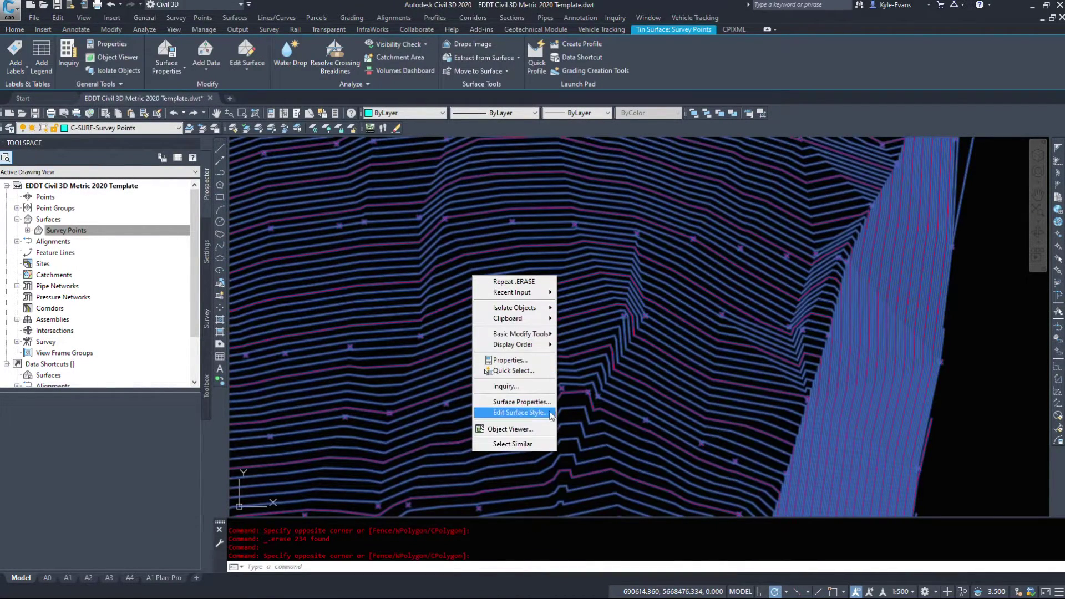
{"action": "left_click", "coordinate": [551, 415]}
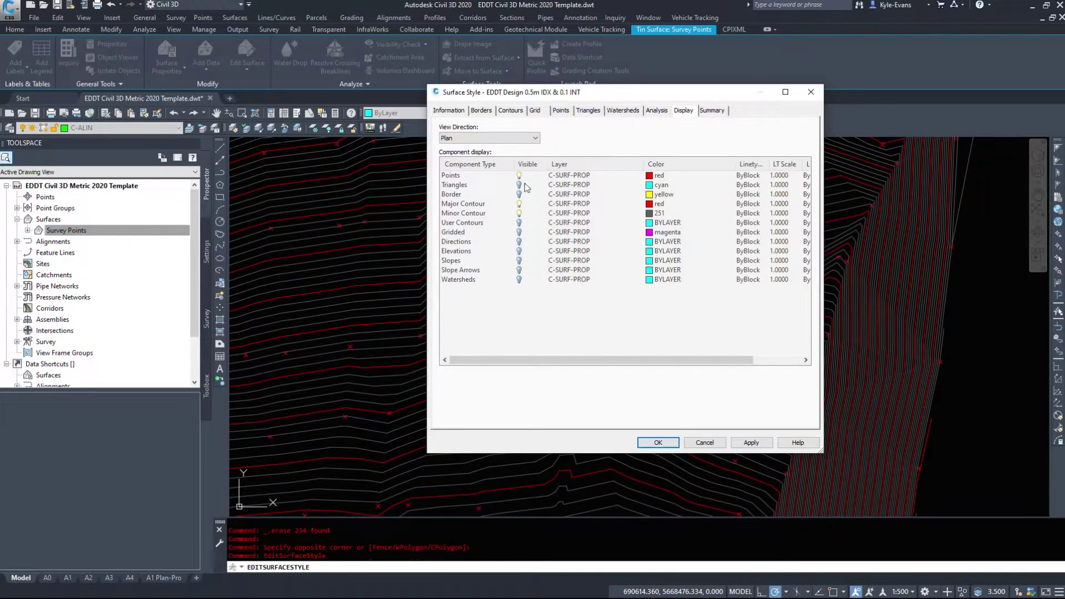
{"action": "left_click", "coordinate": [519, 175]}
{"action": "left_click", "coordinate": [658, 443]}
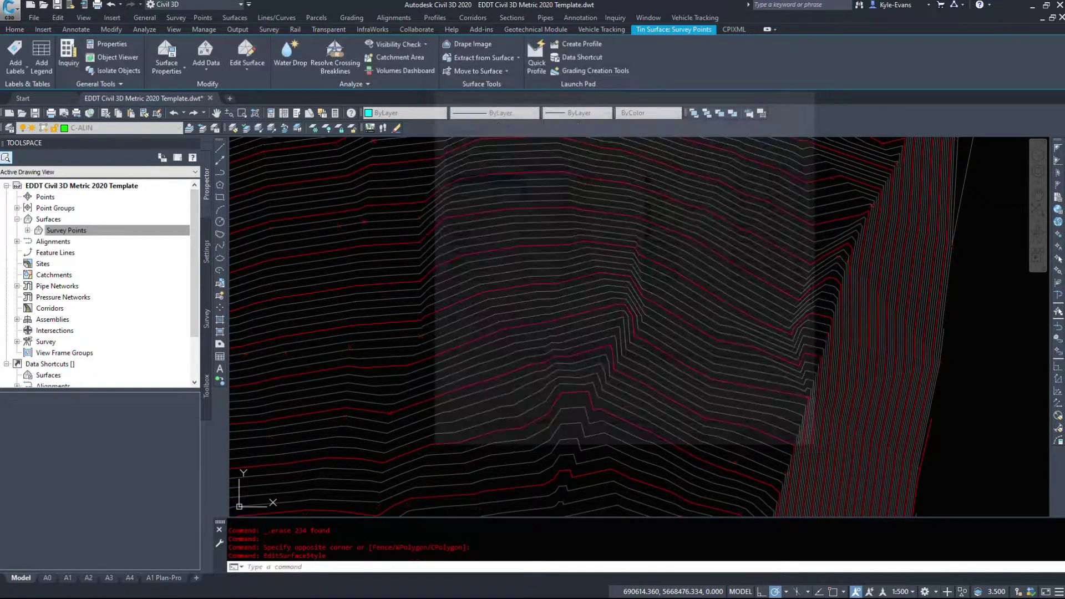
{"action": "scroll", "coordinate": [631, 414], "scroll_direction": "down", "scroll_amount": 2}
{"action": "scroll", "coordinate": [614, 405], "scroll_direction": "down", "scroll_amount": 4}
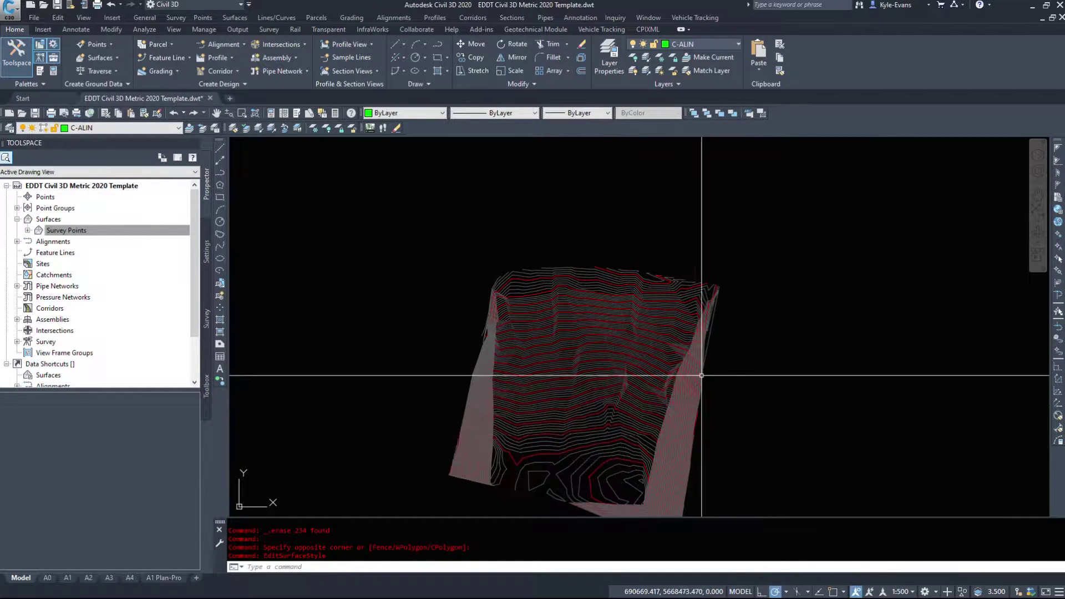
Set the surface style to EDDT Design 1m IDX & 0.2 INT in the surface properties and hide the navigation bar
{"action": "scroll", "coordinate": [635, 373], "scroll_direction": "up", "scroll_amount": 5}
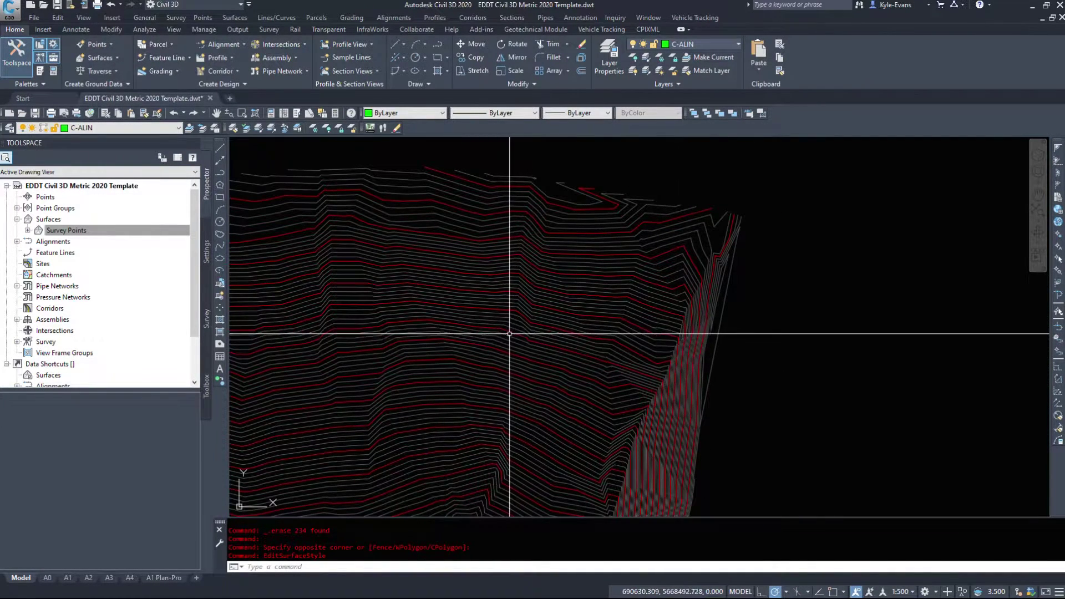
{"action": "scroll", "coordinate": [657, 333], "scroll_direction": "down", "scroll_amount": 3}
{"action": "middle_click_drag", "start_coordinate": [550, 364], "coordinate": [505, 318]}
{"action": "scroll", "coordinate": [504, 318], "scroll_direction": "down", "scroll_amount": 1}
{"action": "left_click", "coordinate": [505, 317]}
{"action": "right_click", "coordinate": [505, 317]}
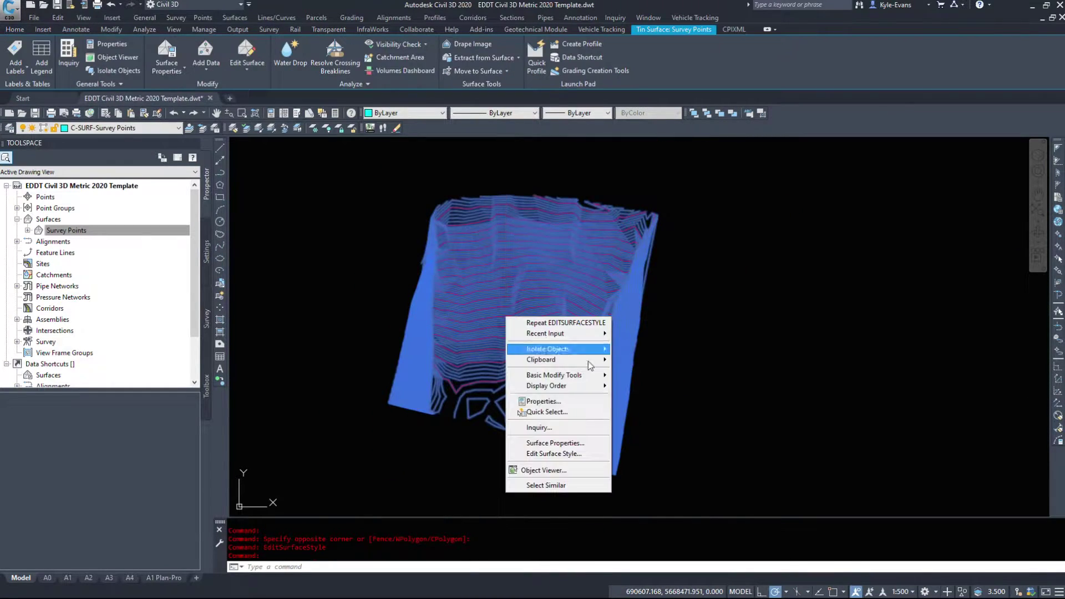
{"action": "left_click", "coordinate": [574, 445]}
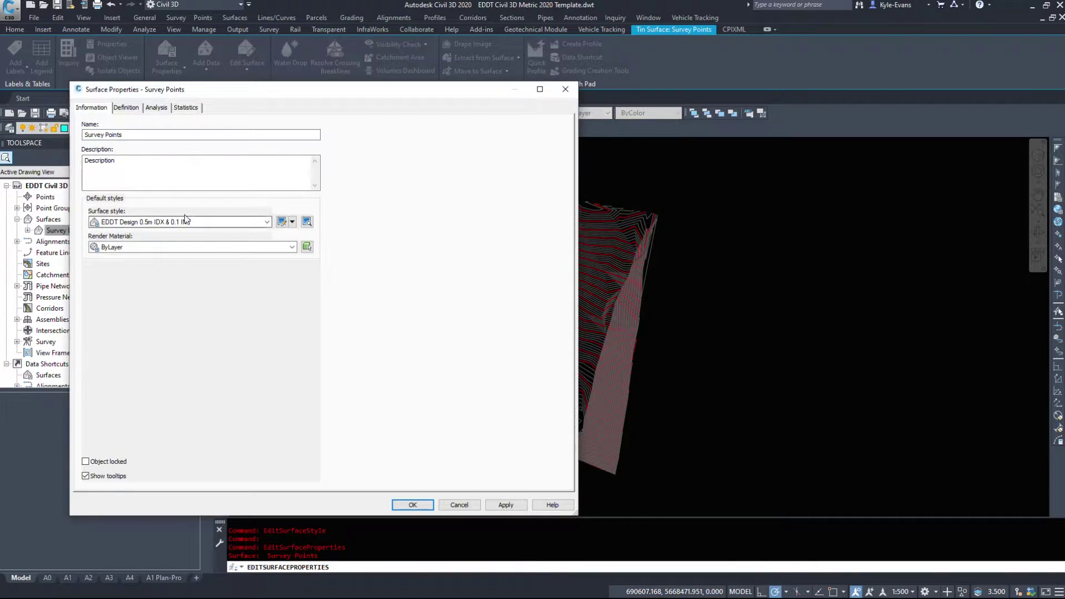
{"action": "left_click", "coordinate": [186, 219]}
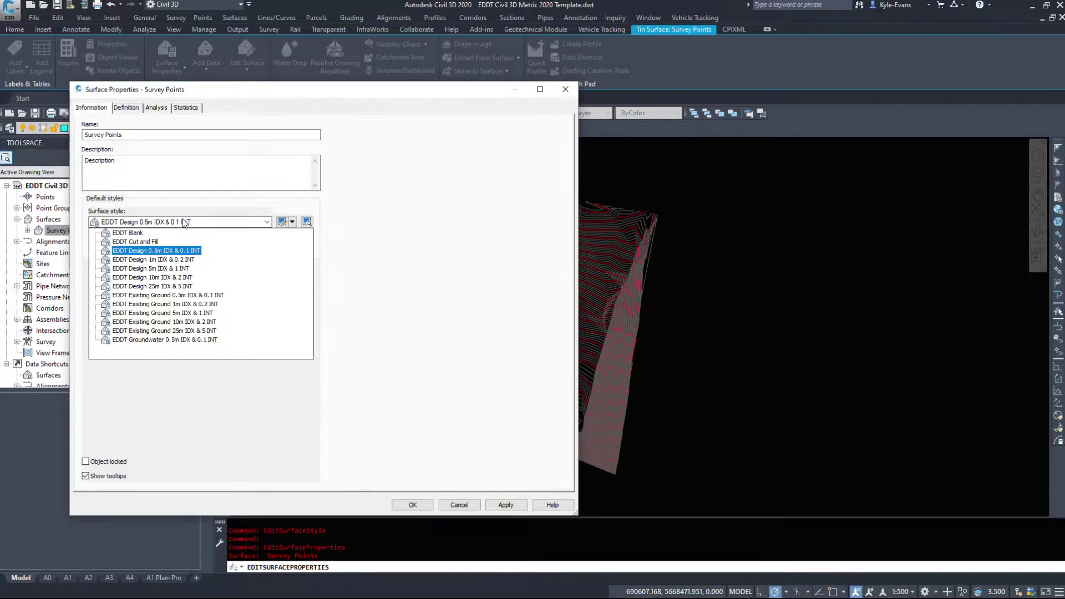
{"action": "left_click", "coordinate": [161, 257]}
{"action": "left_click", "coordinate": [413, 505]}
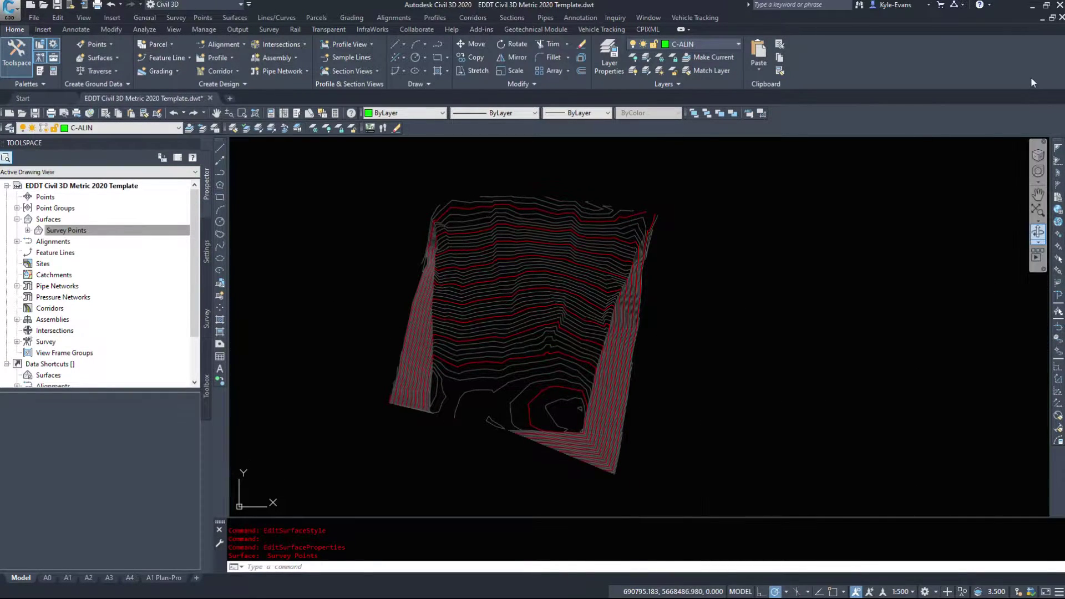
{"action": "left_click", "coordinate": [1043, 146]}
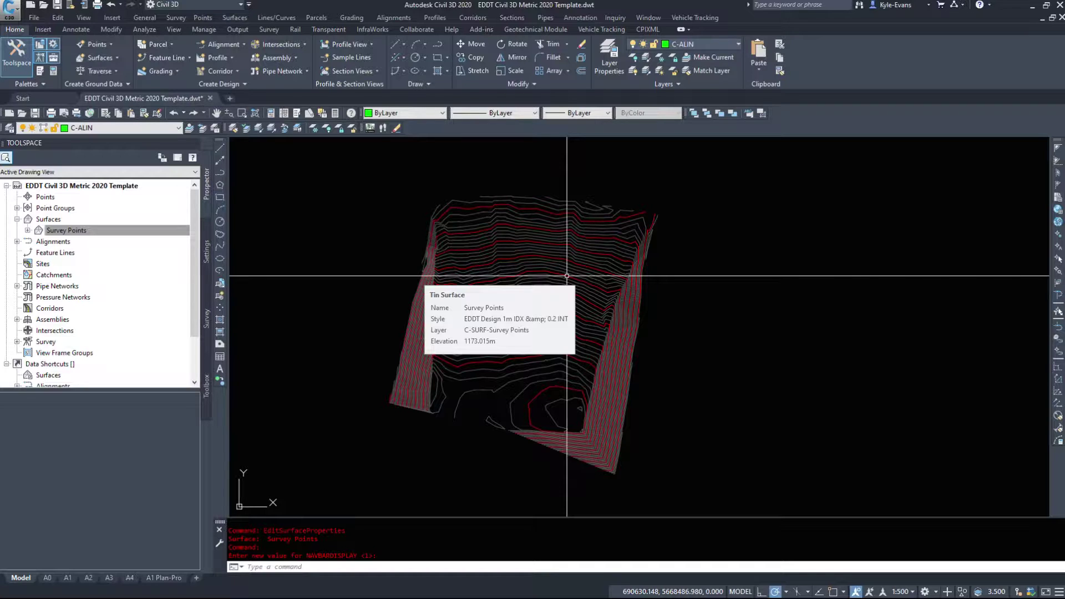
Open the object properties for the Survey Points surface and set its style to EDDT Design 5m IDX & 1 INT
{"action": "type", "text": "propert"}
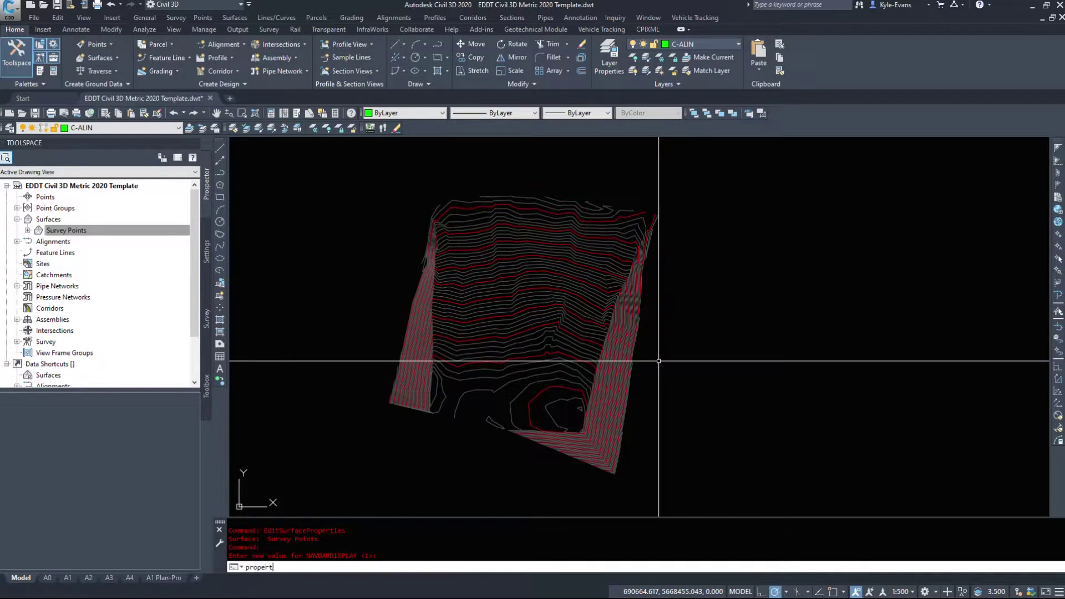
{"action": "type", "text": "ies"}
{"action": "key", "text": "Return"}
{"action": "left_click", "coordinate": [564, 289]}
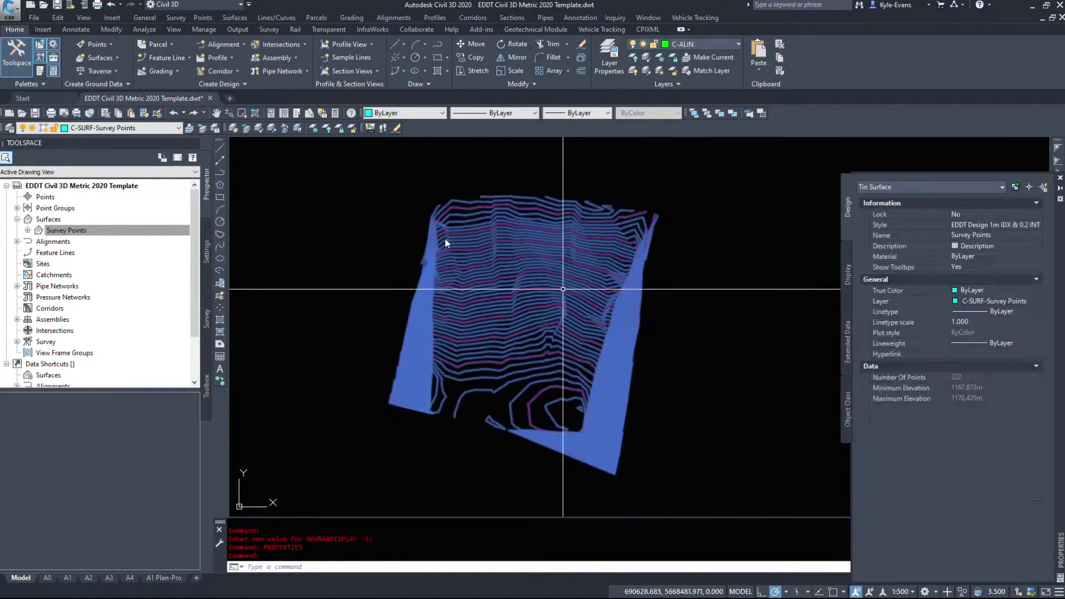
{"action": "left_click", "coordinate": [1010, 228]}
{"action": "left_click", "coordinate": [1010, 226]}
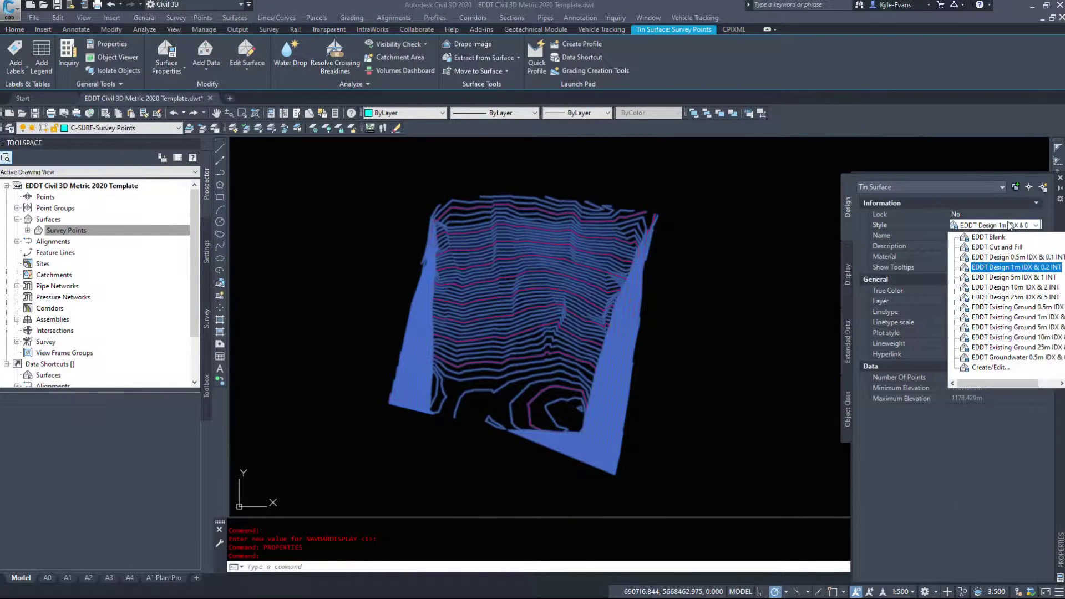
{"action": "left_click", "coordinate": [1004, 277]}
Turn off the Points component in the plan display of the EDDT Design 5m IDX & 1 INT surface style
{"action": "scroll", "coordinate": [522, 215], "scroll_direction": "up", "scroll_amount": 5}
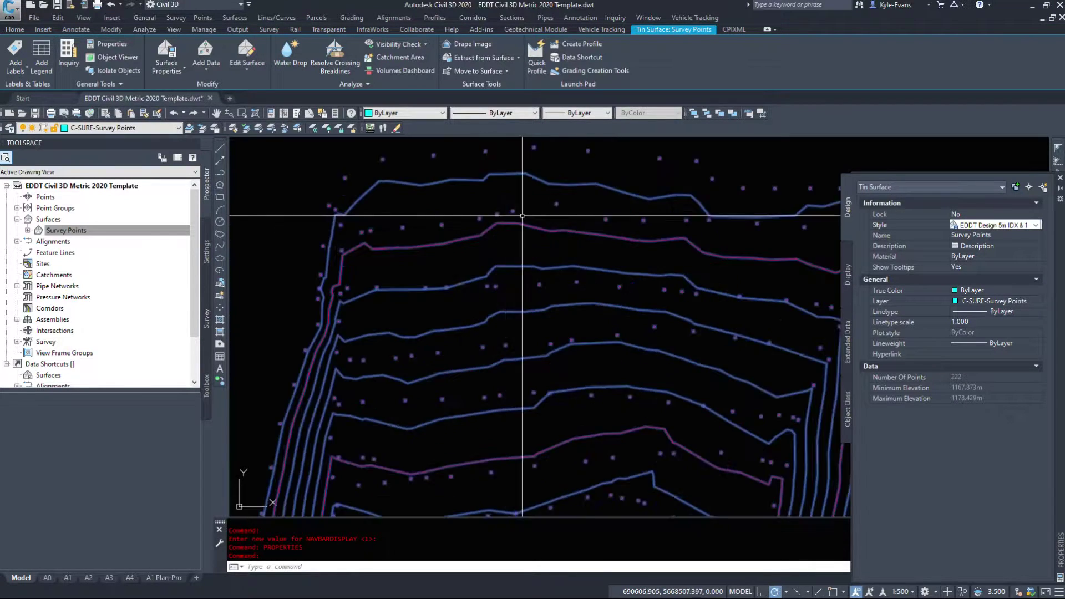
{"action": "scroll", "coordinate": [533, 216], "scroll_direction": "down", "scroll_amount": 6}
{"action": "right_click", "coordinate": [540, 218]}
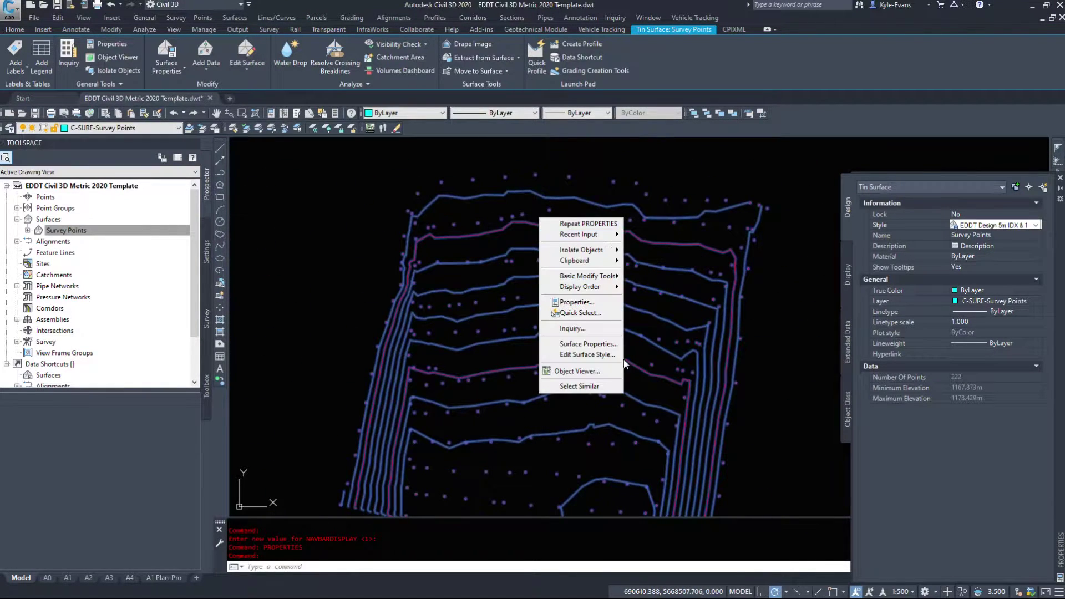
{"action": "left_click", "coordinate": [583, 356]}
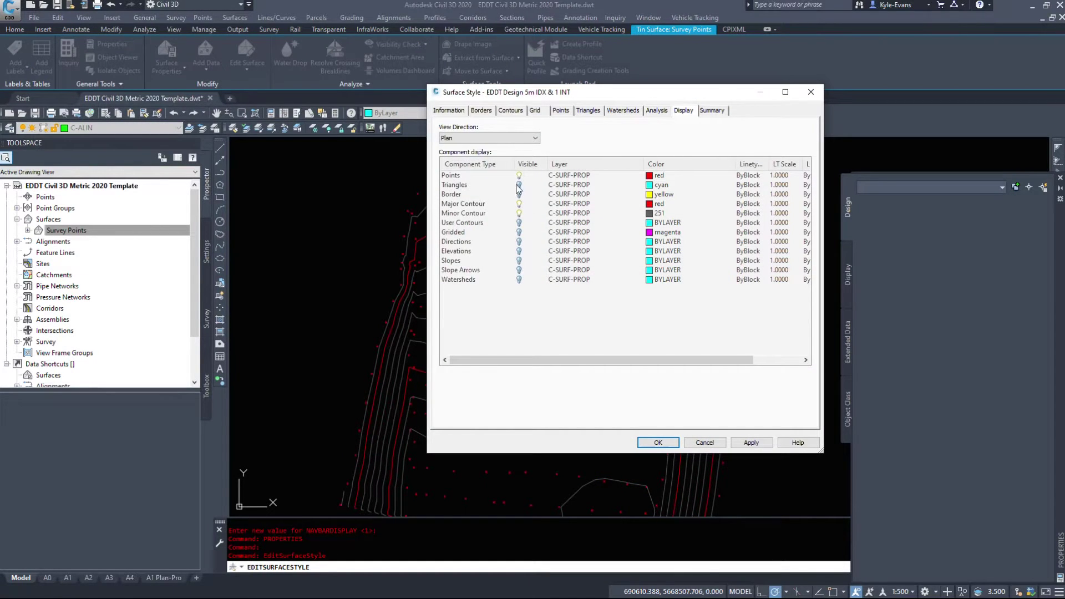
{"action": "left_click", "coordinate": [518, 175]}
{"action": "left_click", "coordinate": [658, 442]}
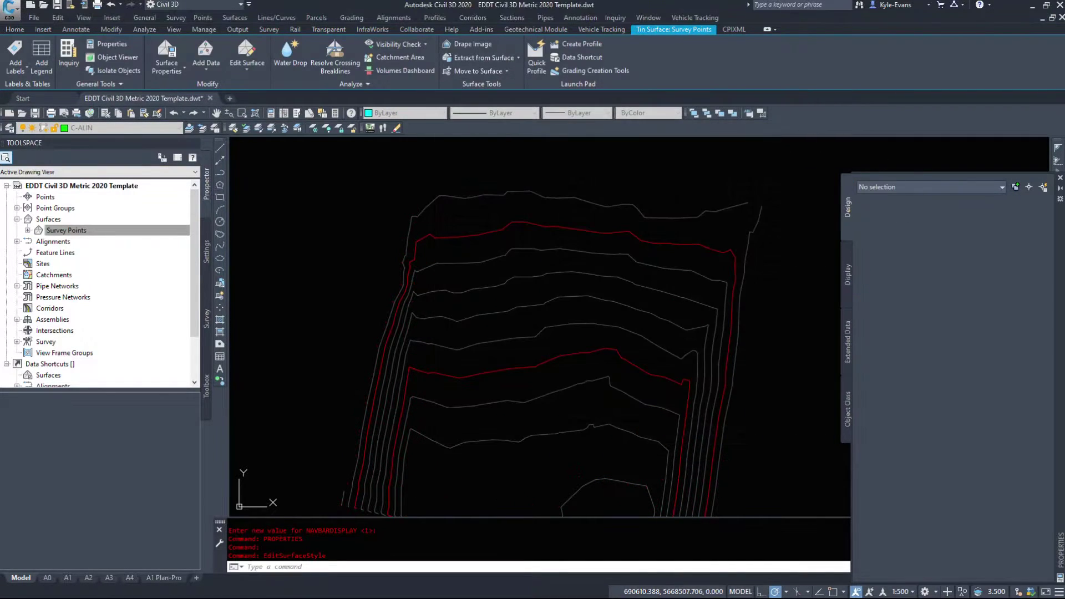
Reselect the surface and set its style property to EDDT Existing Ground 0.5m IDX & 0.1 INT
{"action": "left_click", "coordinate": [673, 263]}
{"action": "left_click", "coordinate": [652, 371]}
{"action": "middle_click_drag", "start_coordinate": [652, 372], "coordinate": [587, 306]}
{"action": "left_click", "coordinate": [1001, 226]}
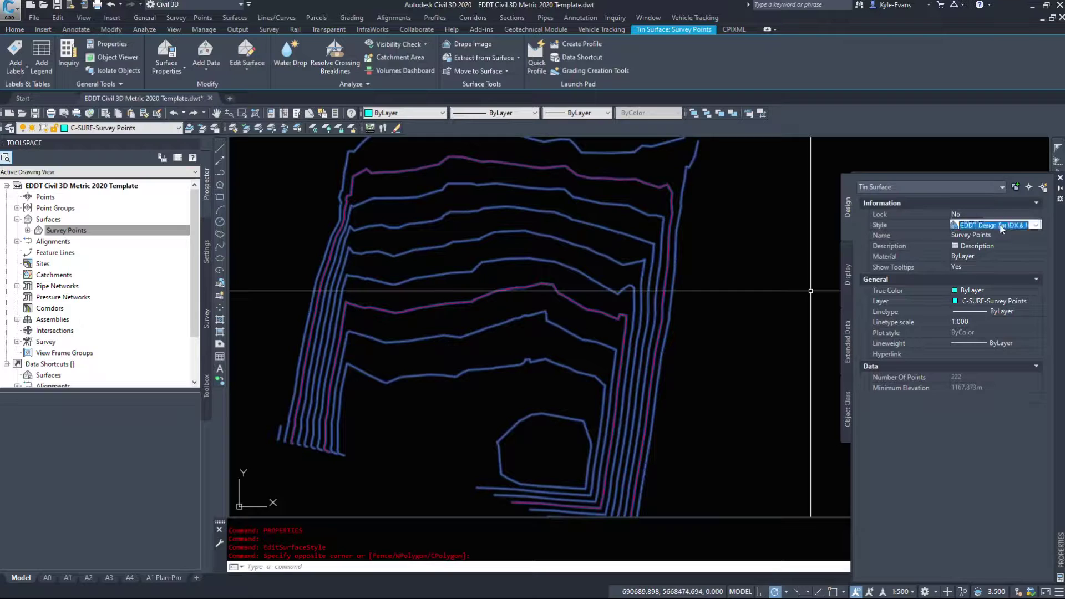
{"action": "left_click", "coordinate": [1001, 226]}
{"action": "left_click", "coordinate": [1001, 225]}
{"action": "scroll", "coordinate": [1000, 225], "scroll_direction": "up", "scroll_amount": 1}
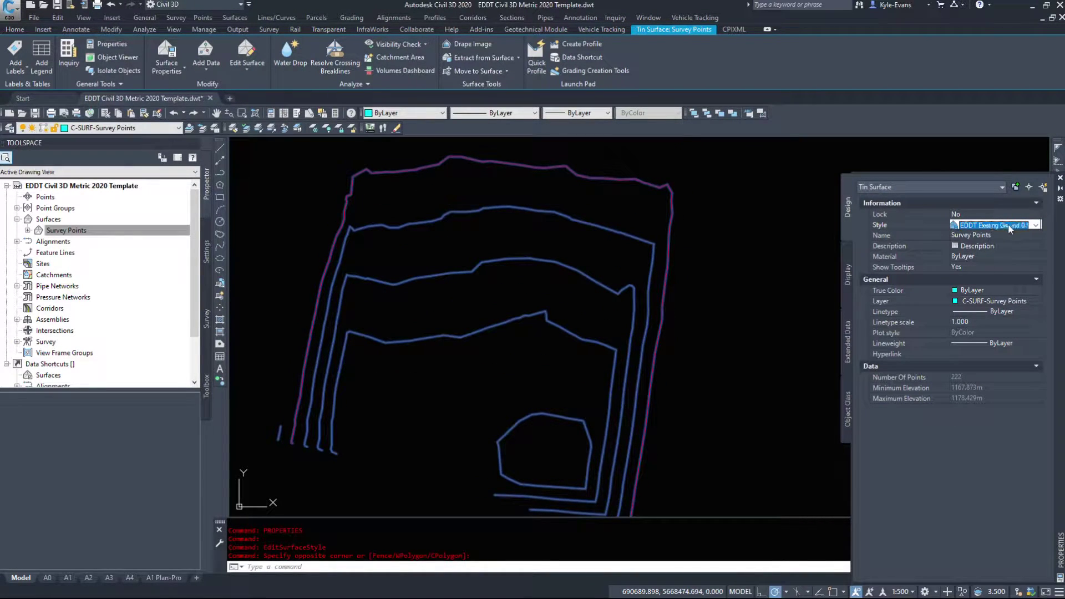
{"action": "left_click", "coordinate": [980, 225]}
{"action": "left_click", "coordinate": [987, 307]}
Try the EDDT Existing Ground 25m IDX & 5 INT and EDDT Cut and Fill styles on the surface
{"action": "left_click", "coordinate": [981, 225]}
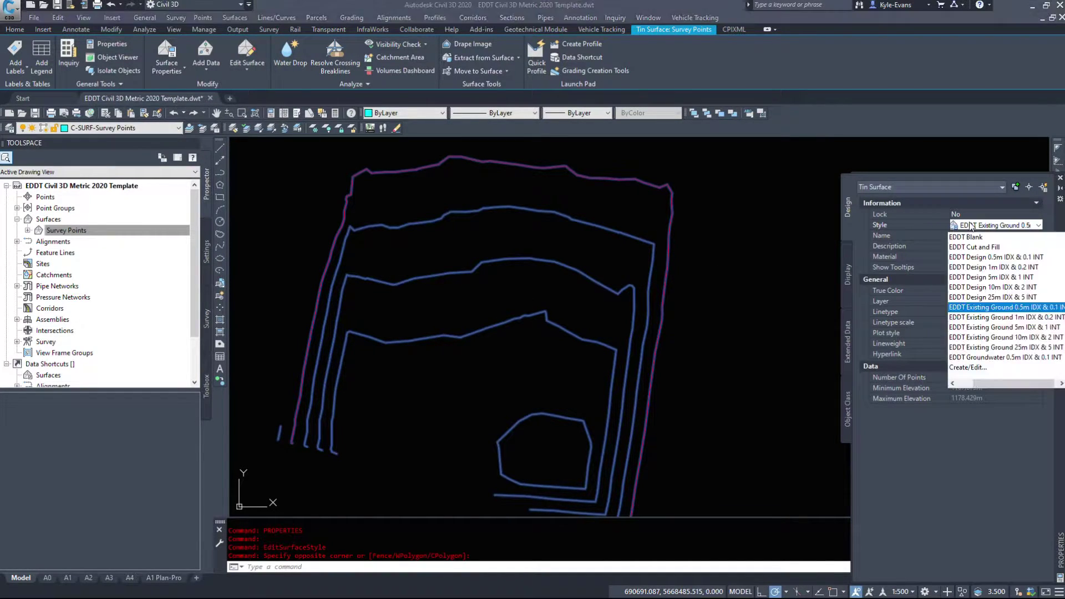
{"action": "left_click", "coordinate": [995, 349]}
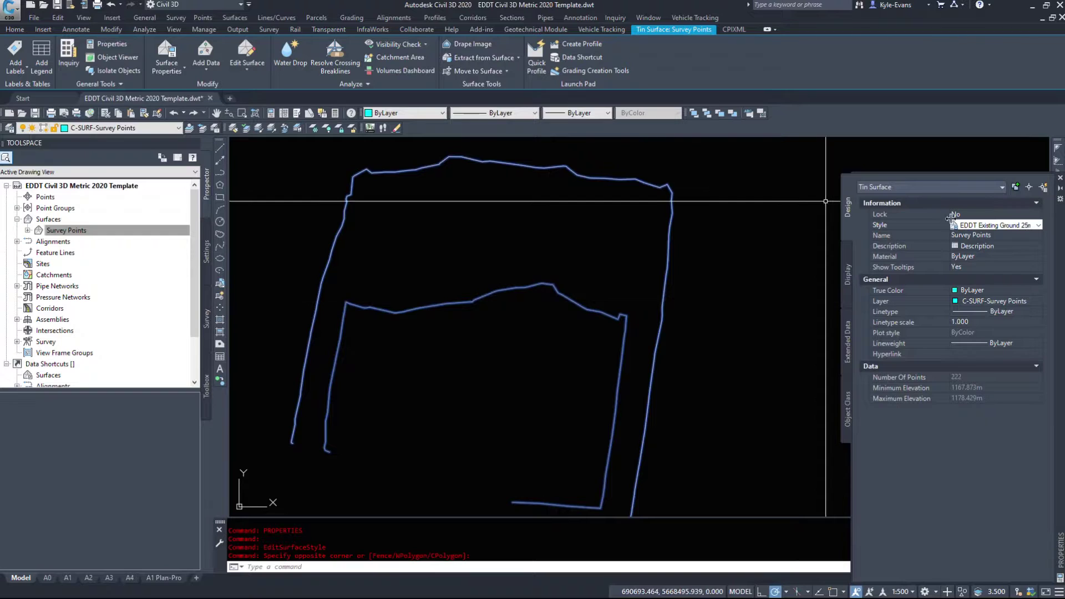
{"action": "left_click", "coordinate": [974, 226]}
{"action": "left_click", "coordinate": [982, 247]}
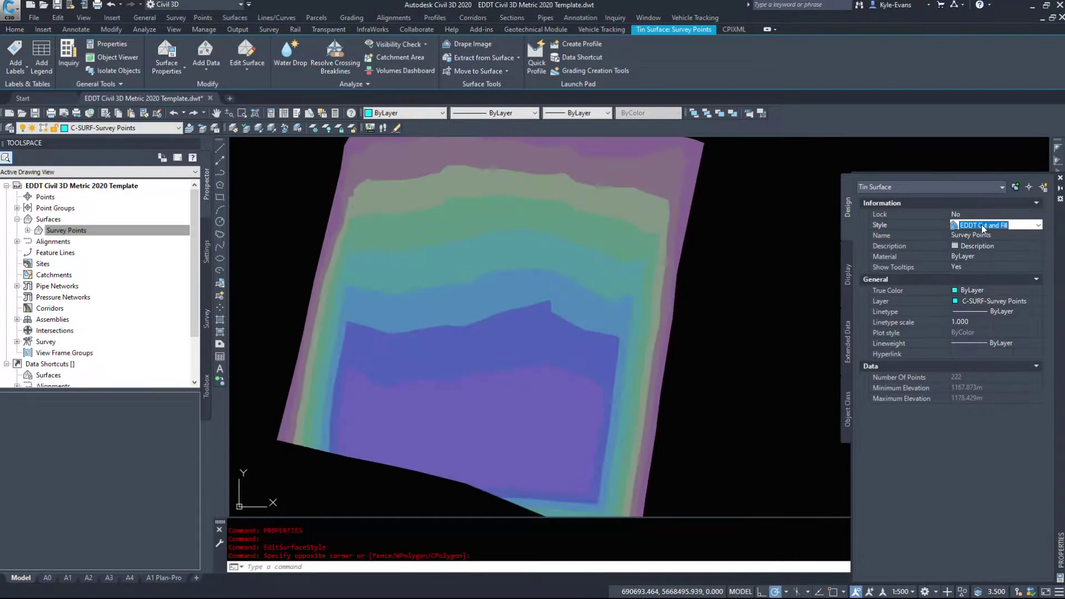
Try the EDDT Design 1m IDX & 0.2 INT and EDDT Design 10m IDX & 2 INT styles on the surface
{"action": "left_click", "coordinate": [980, 225]}
{"action": "left_click", "coordinate": [994, 287]}
{"action": "left_click", "coordinate": [980, 226]}
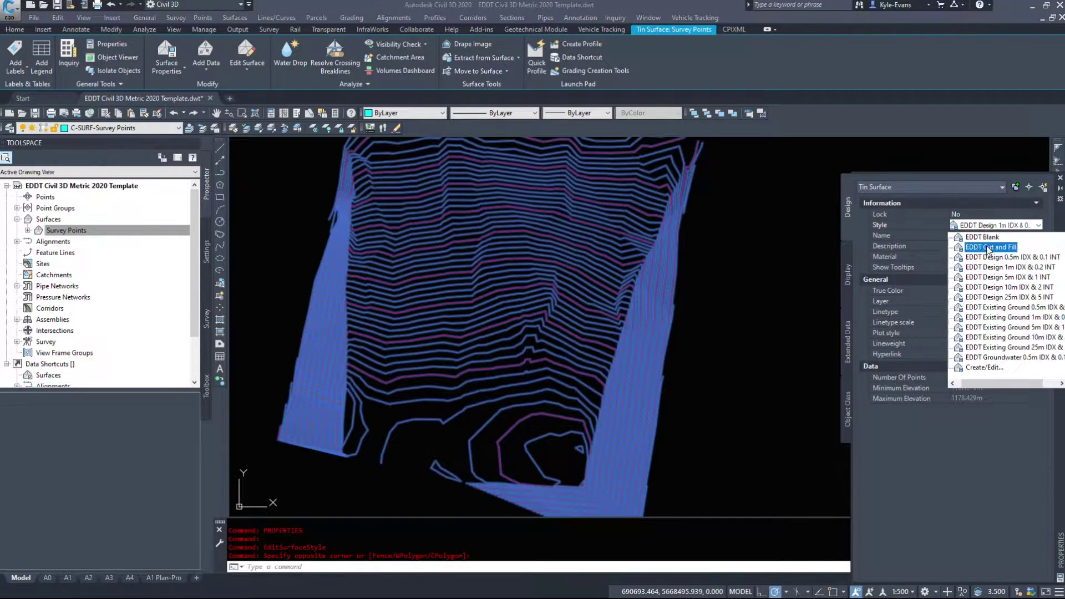
{"action": "left_click", "coordinate": [989, 288]}
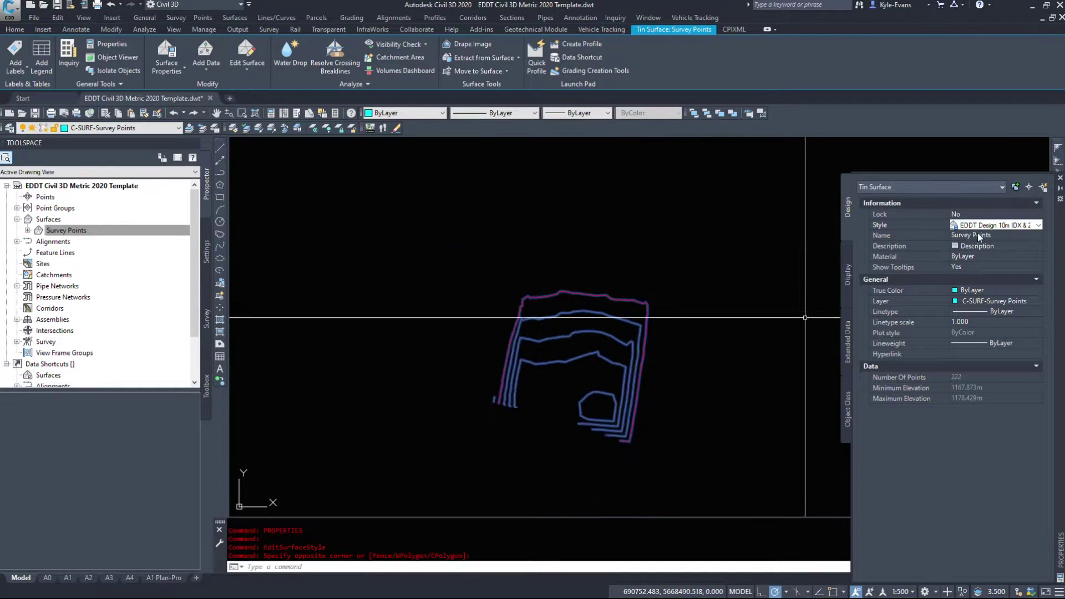
Set the surface style to EDDT Design 0.5m IDX & 0.1 INT, deselect the surface and close its object properties
{"action": "left_click", "coordinate": [984, 226]}
{"action": "left_click", "coordinate": [1007, 259]}
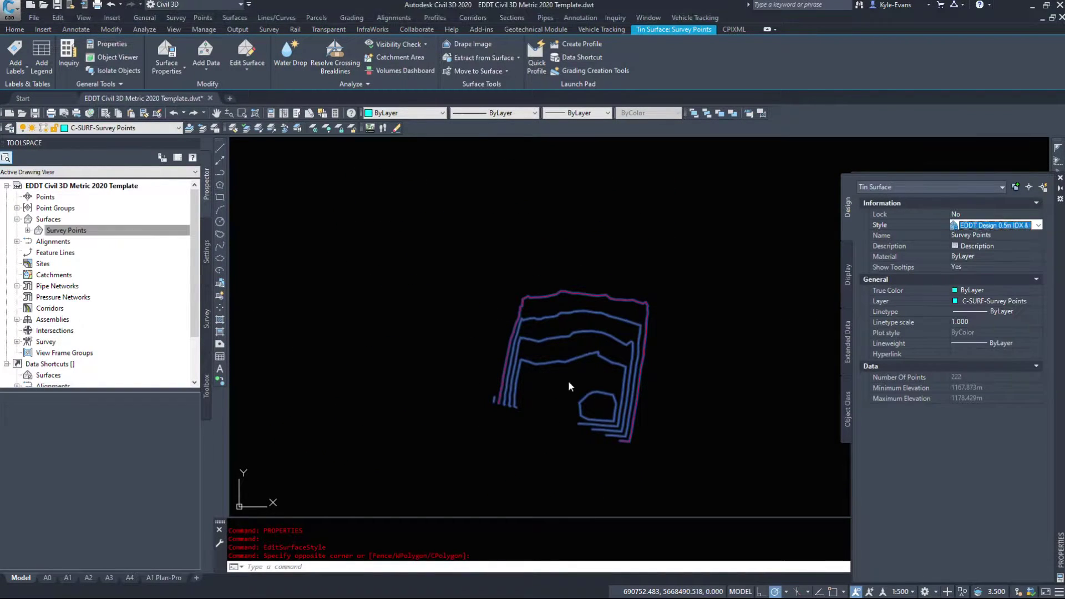
{"action": "middle_click_drag", "start_coordinate": [592, 364], "coordinate": [635, 315]}
{"action": "key", "text": "Escape"}
{"action": "scroll", "coordinate": [639, 276], "scroll_direction": "up", "scroll_amount": 3}
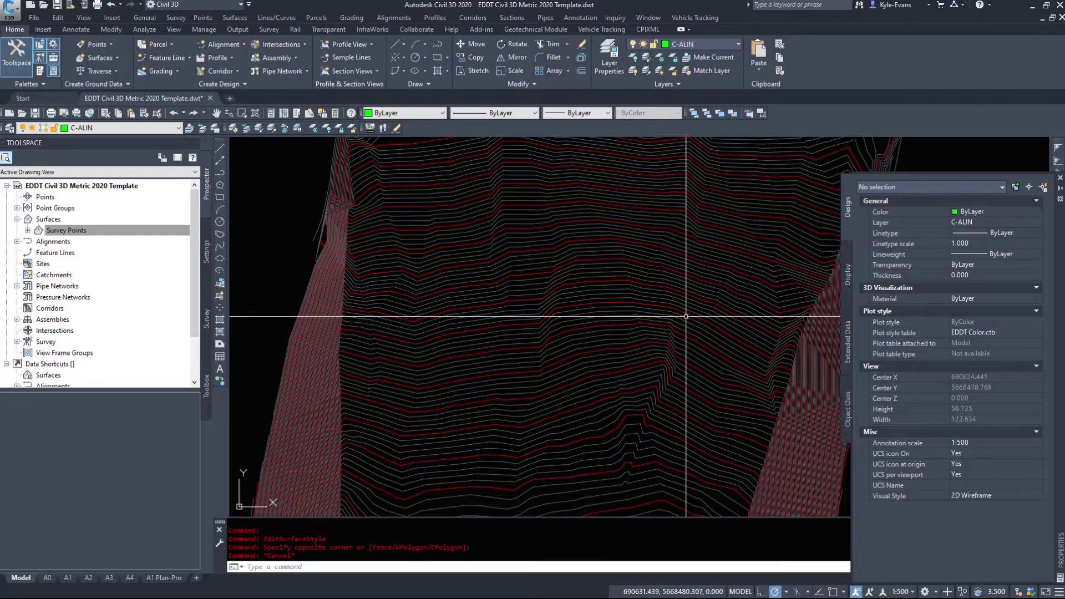
{"action": "scroll", "coordinate": [697, 319], "scroll_direction": "down", "scroll_amount": 1}
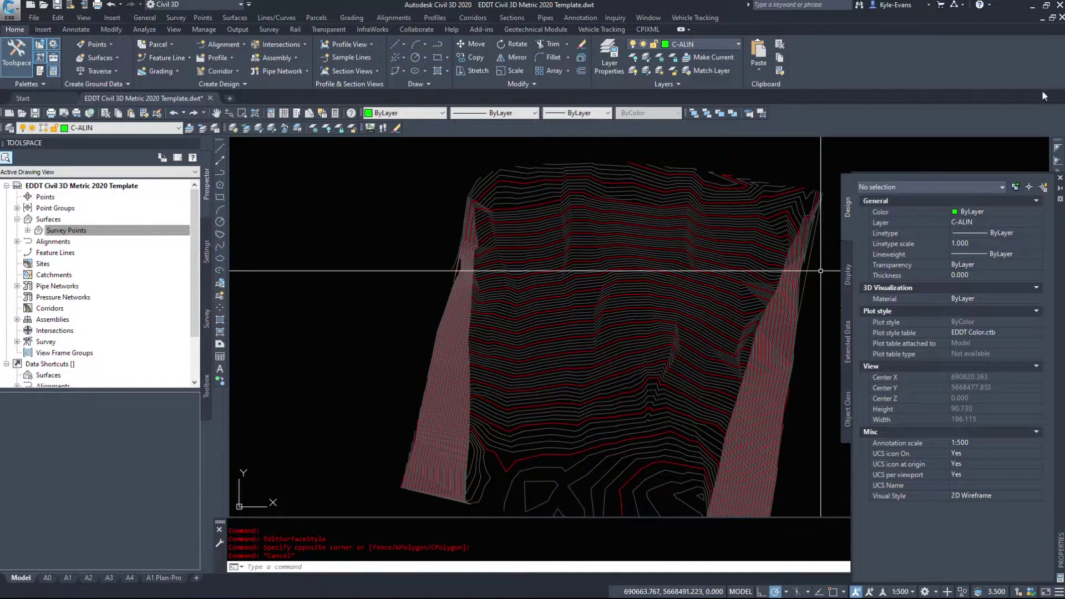
{"action": "left_click", "coordinate": [1061, 178]}
Examine the surface tooltips for elevation along the contour lines near the lower end of the Survey Points surface
{"action": "middle_click_drag", "start_coordinate": [630, 449], "coordinate": [585, 400]}
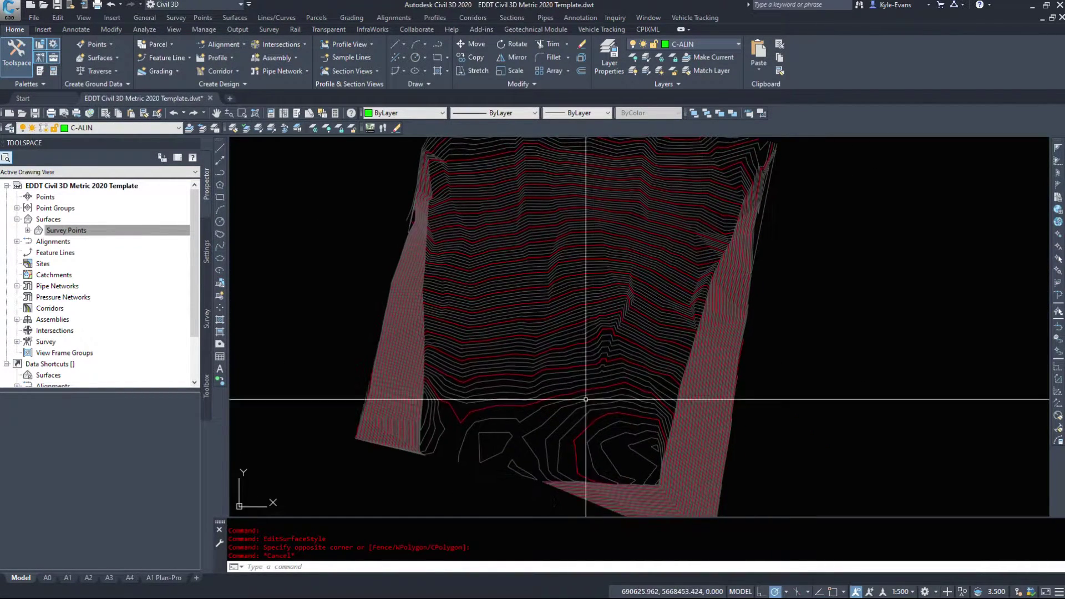
{"action": "right_click", "coordinate": [483, 478]}
{"action": "left_click", "coordinate": [435, 496]}
{"action": "left_click", "coordinate": [449, 494]}
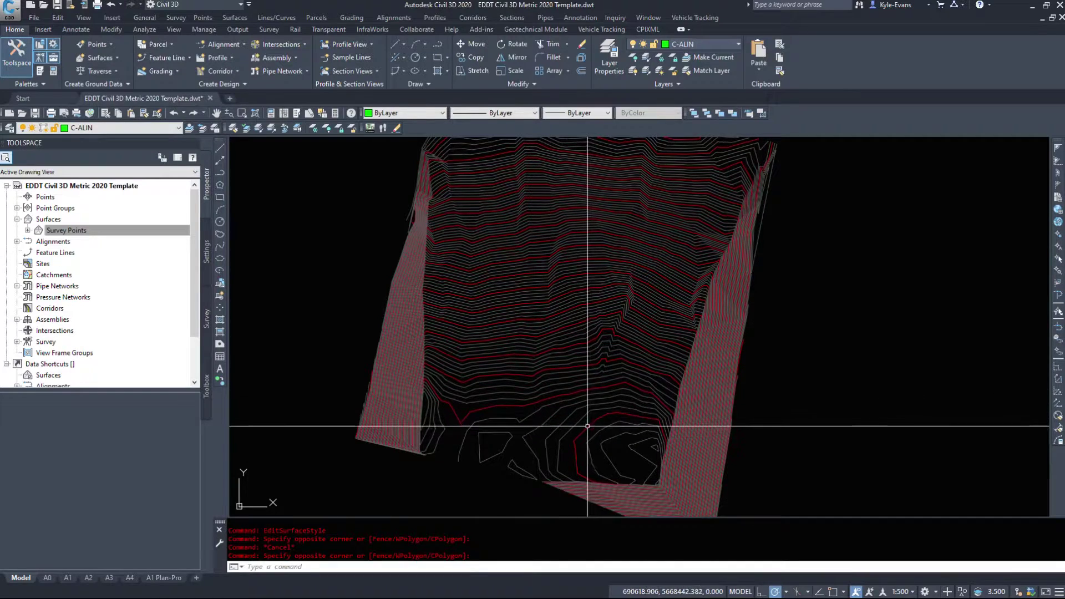
{"action": "mouse_move", "coordinate": [587, 426]}
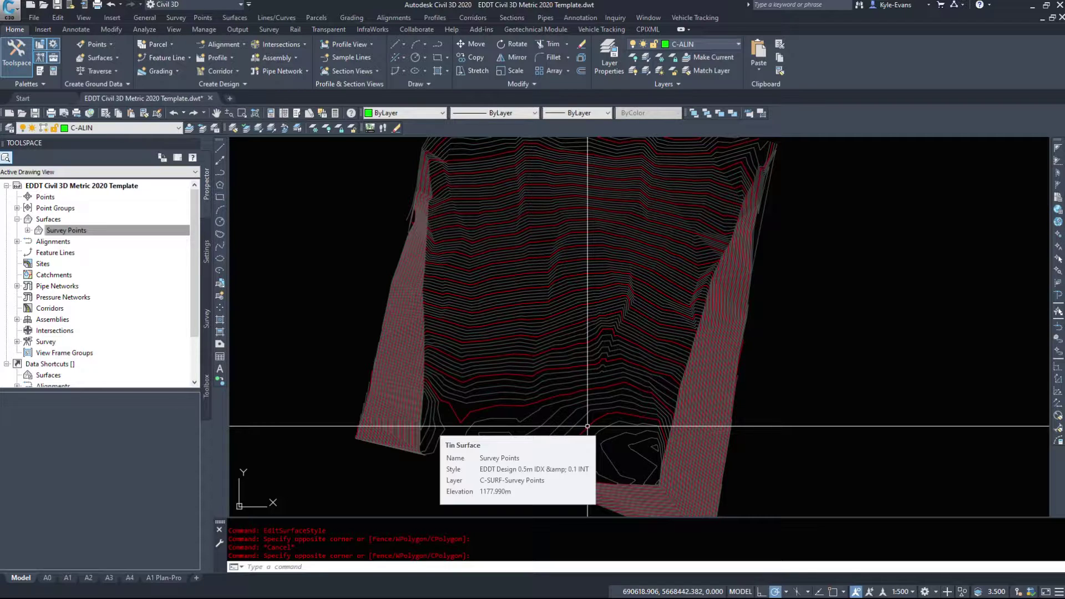
{"action": "scroll", "coordinate": [588, 426], "scroll_direction": "up", "scroll_amount": 5}
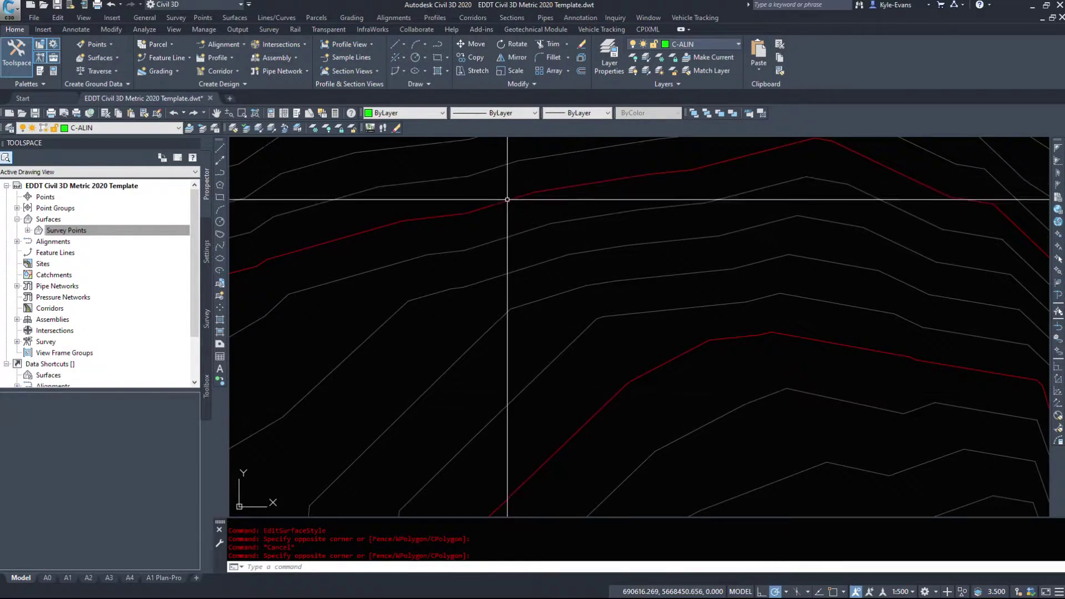
{"action": "mouse_move", "coordinate": [510, 199]}
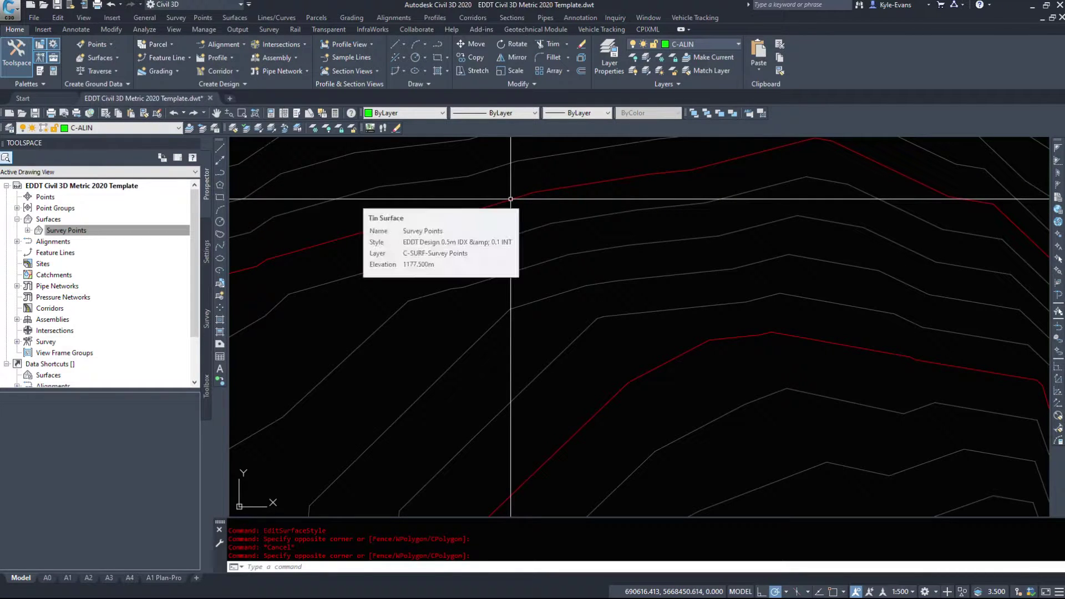
{"action": "scroll", "coordinate": [511, 198], "scroll_direction": "down", "scroll_amount": 8}
{"action": "scroll", "coordinate": [602, 304], "scroll_direction": "up", "scroll_amount": 4}
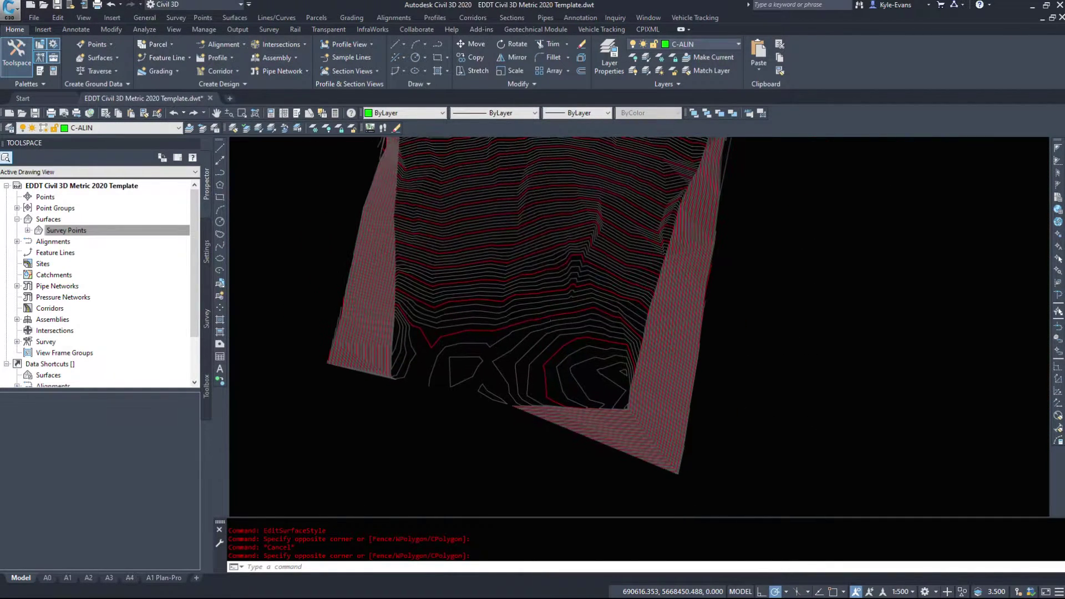
{"action": "scroll", "coordinate": [642, 416], "scroll_direction": "down", "scroll_amount": 6}
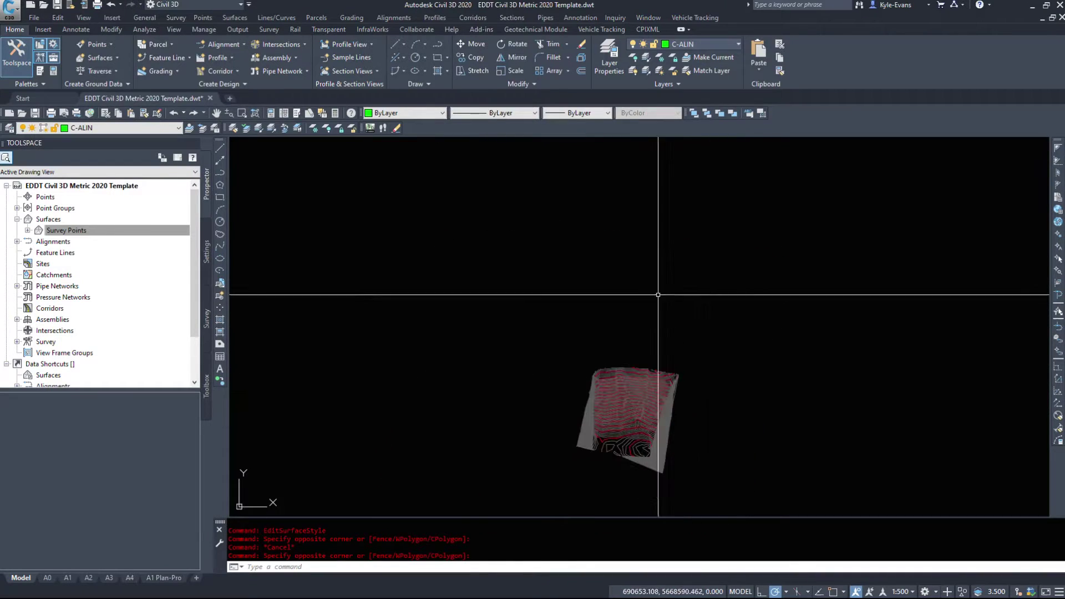
{"action": "scroll", "coordinate": [621, 398], "scroll_direction": "up", "scroll_amount": 6}
{"action": "middle_click_drag", "start_coordinate": [511, 235], "coordinate": [495, 380]}
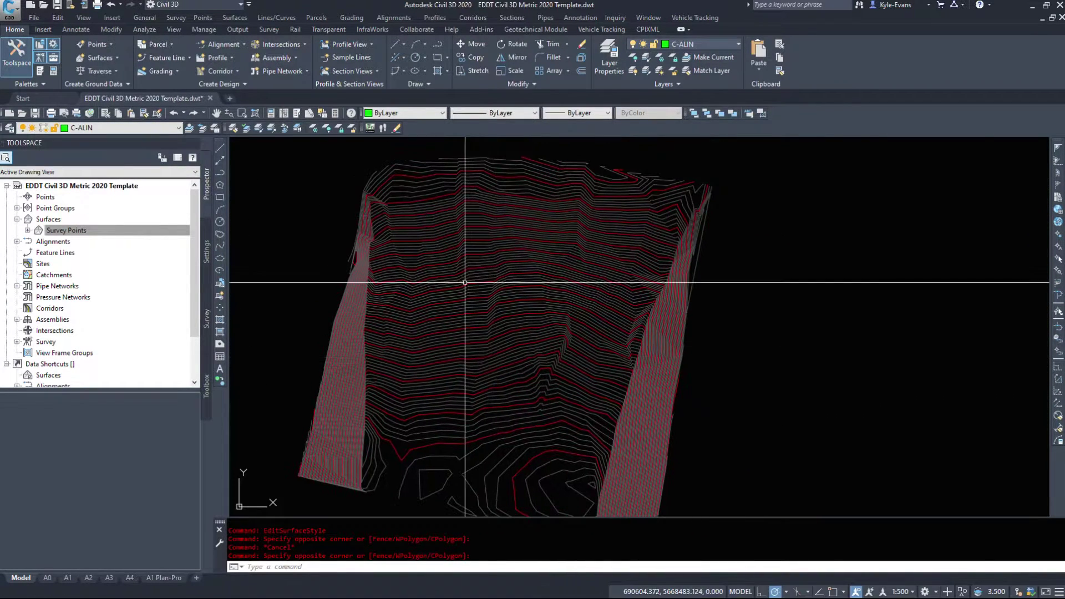
{"action": "mouse_move", "coordinate": [512, 194]}
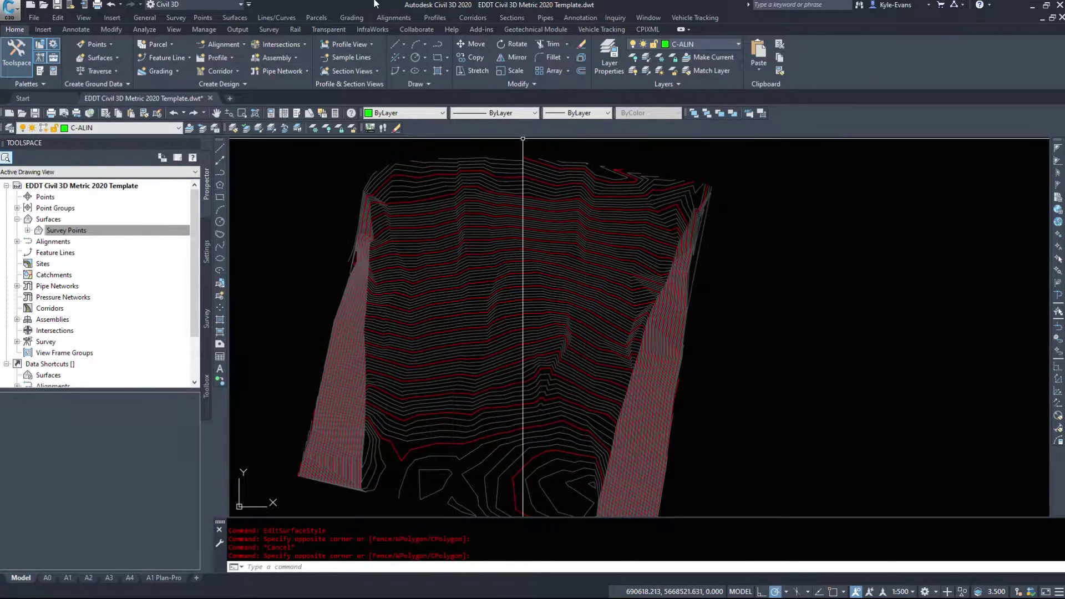
Add single contour labels to two neighbouring major contours near the surface's upper-left corner
{"action": "left_click", "coordinate": [236, 18]}
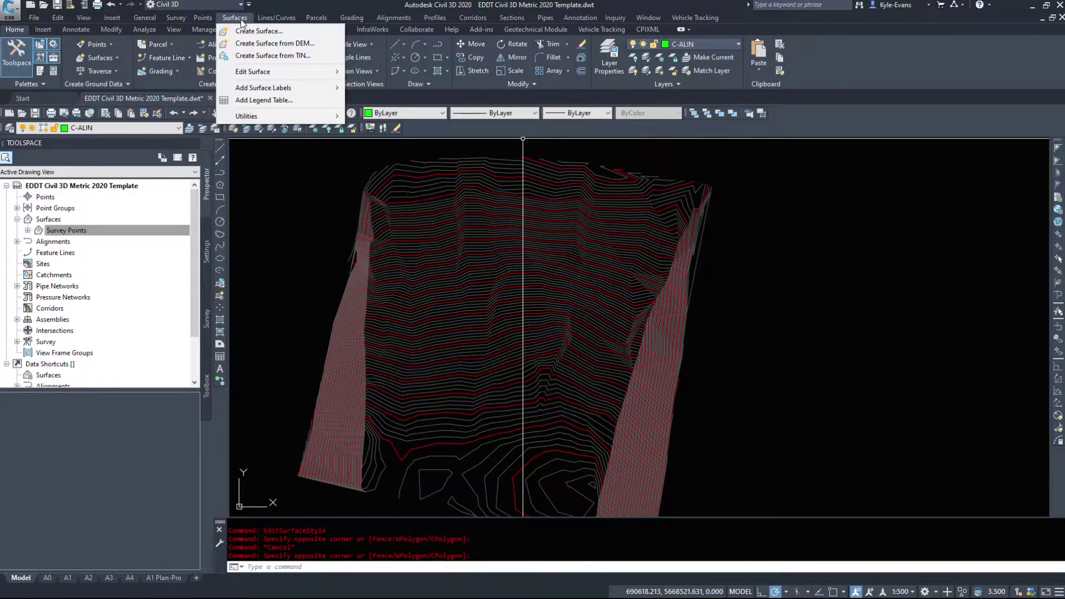
{"action": "mouse_move", "coordinate": [278, 87]}
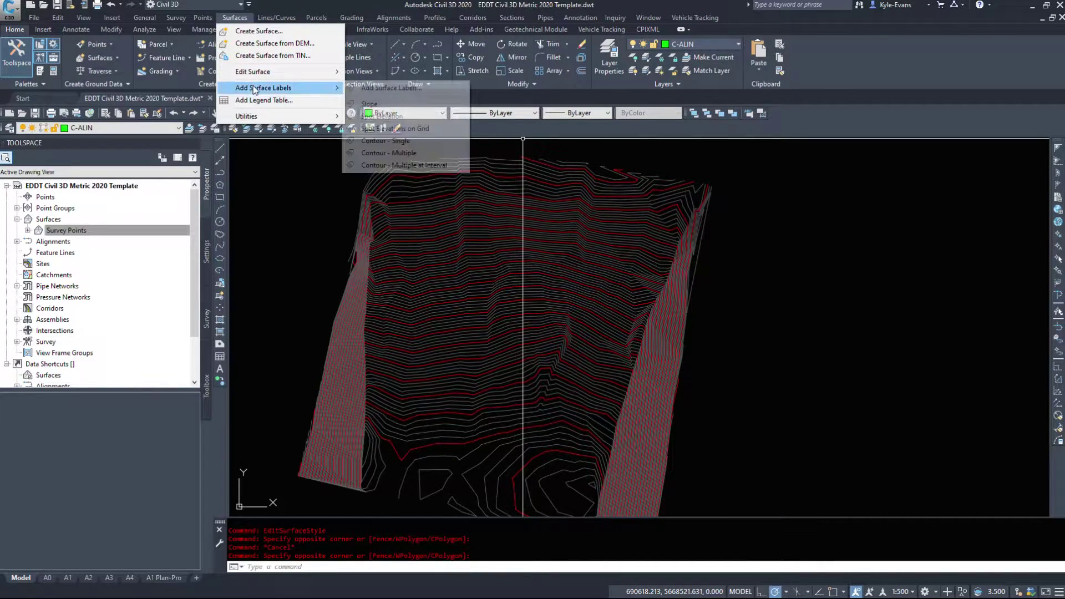
{"action": "left_click", "coordinate": [382, 140]}
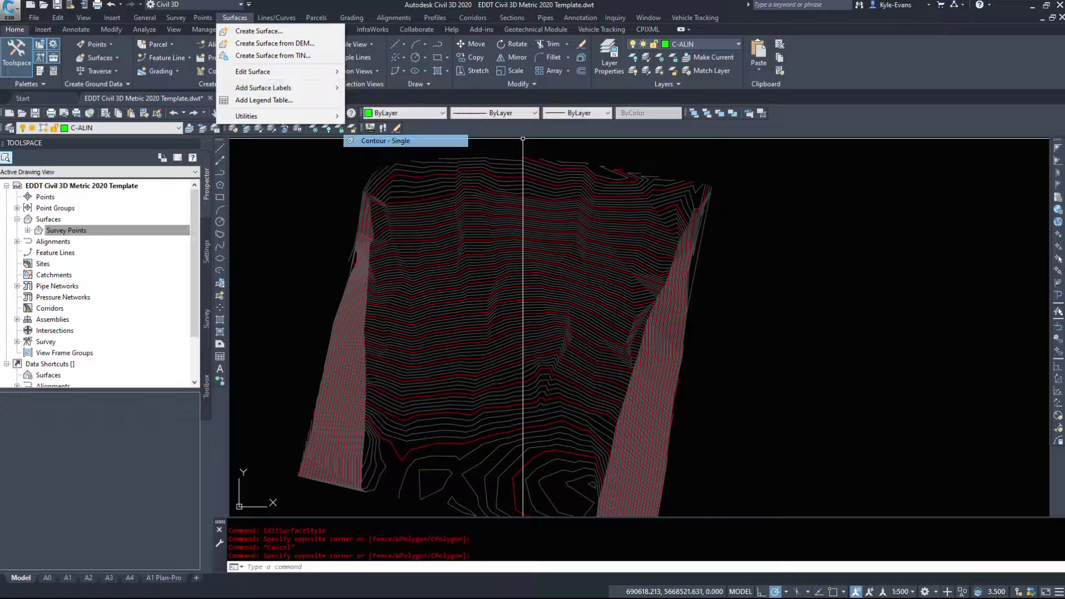
{"action": "scroll", "coordinate": [395, 190], "scroll_direction": "up", "scroll_amount": 3}
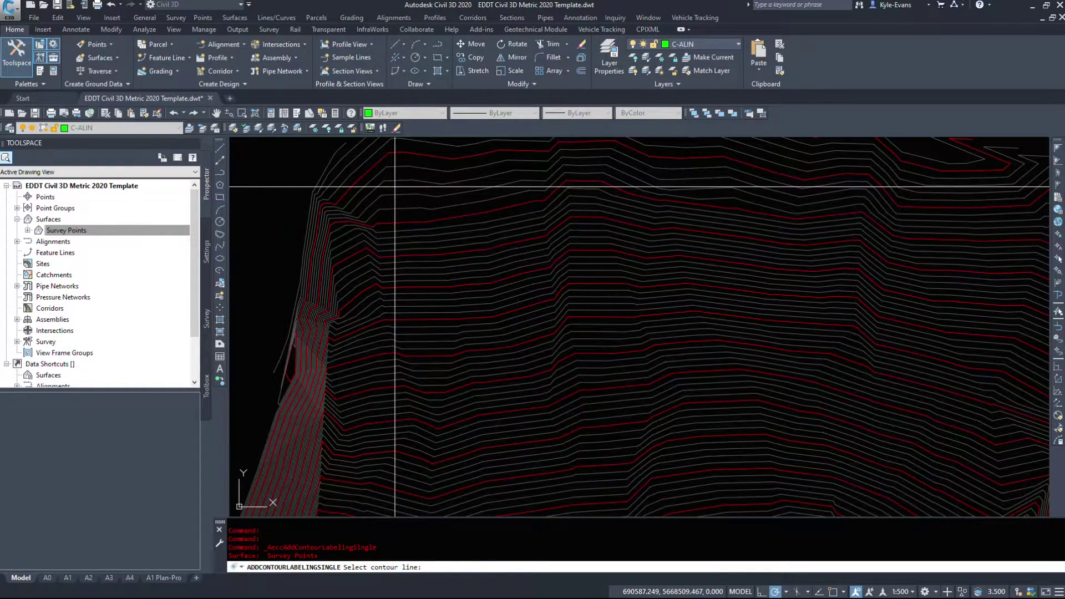
{"action": "scroll", "coordinate": [377, 305], "scroll_direction": "up", "scroll_amount": 5}
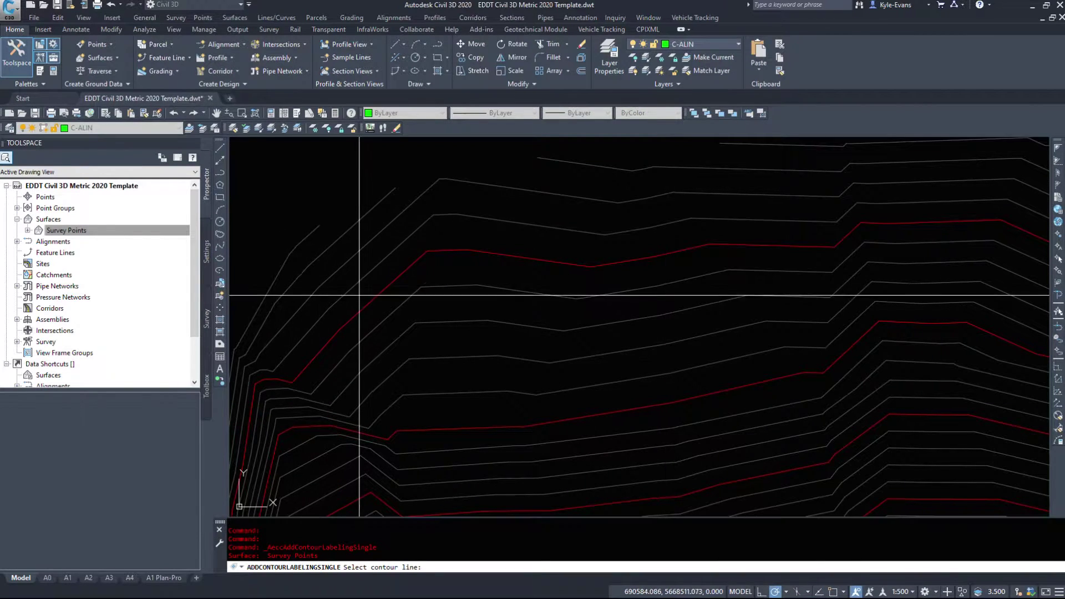
{"action": "left_click", "coordinate": [363, 306]}
{"action": "scroll", "coordinate": [488, 308], "scroll_direction": "down", "scroll_amount": 2}
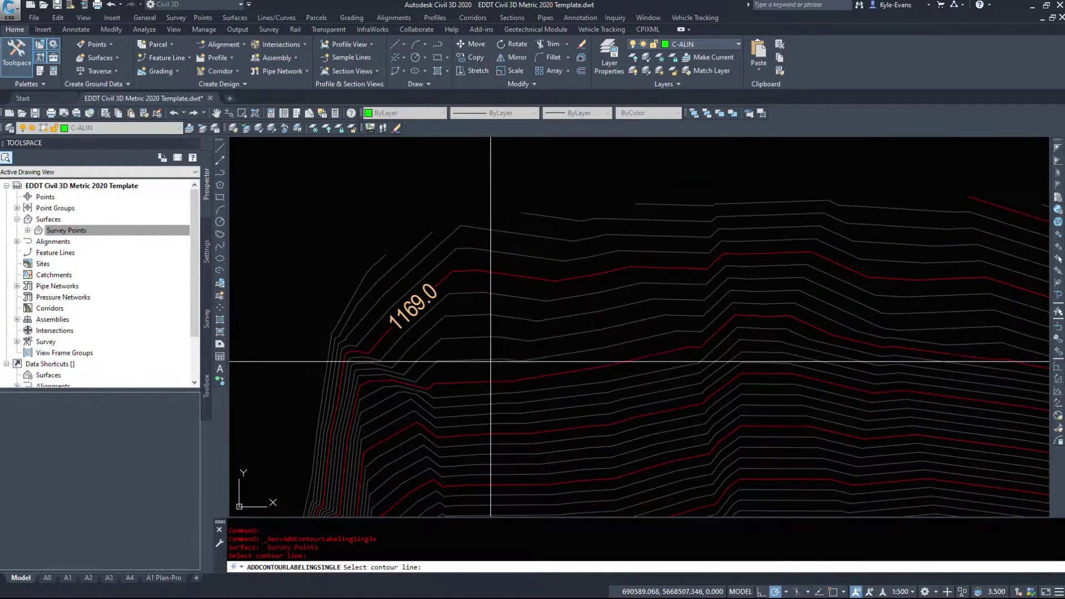
{"action": "left_click", "coordinate": [469, 383]}
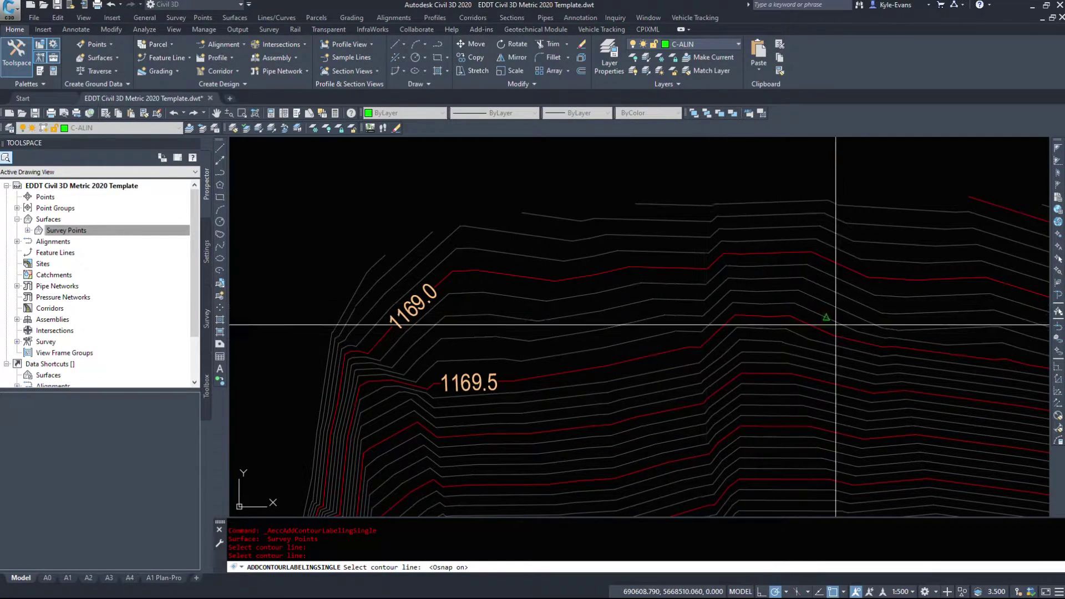
With object snap off, add single contour labels to the four minor contours between the two labelled major contours, and end the labelling
{"action": "mouse_move", "coordinate": [882, 378]}
{"action": "middle_mouse_down"}
{"action": "mouse_move", "coordinate": [738, 253]}
{"action": "mouse_move", "coordinate": [662, 167]}
{"action": "middle_mouse_up"}
{"action": "scroll", "coordinate": [662, 167], "scroll_direction": "down", "scroll_amount": 3}
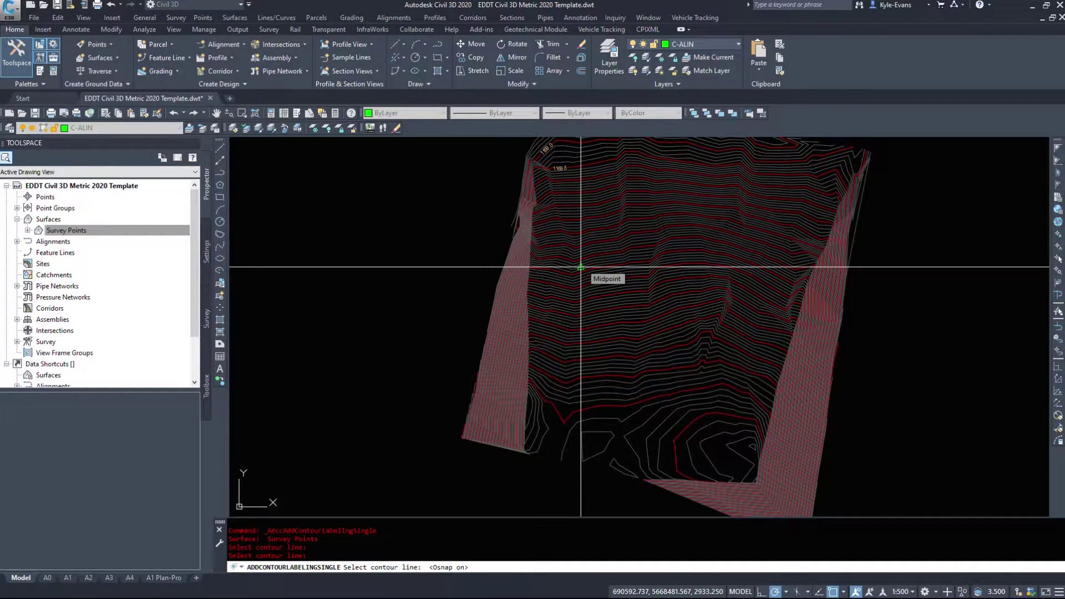
{"action": "left_click", "coordinate": [834, 593]}
{"action": "scroll", "coordinate": [690, 327], "scroll_direction": "up", "scroll_amount": 10}
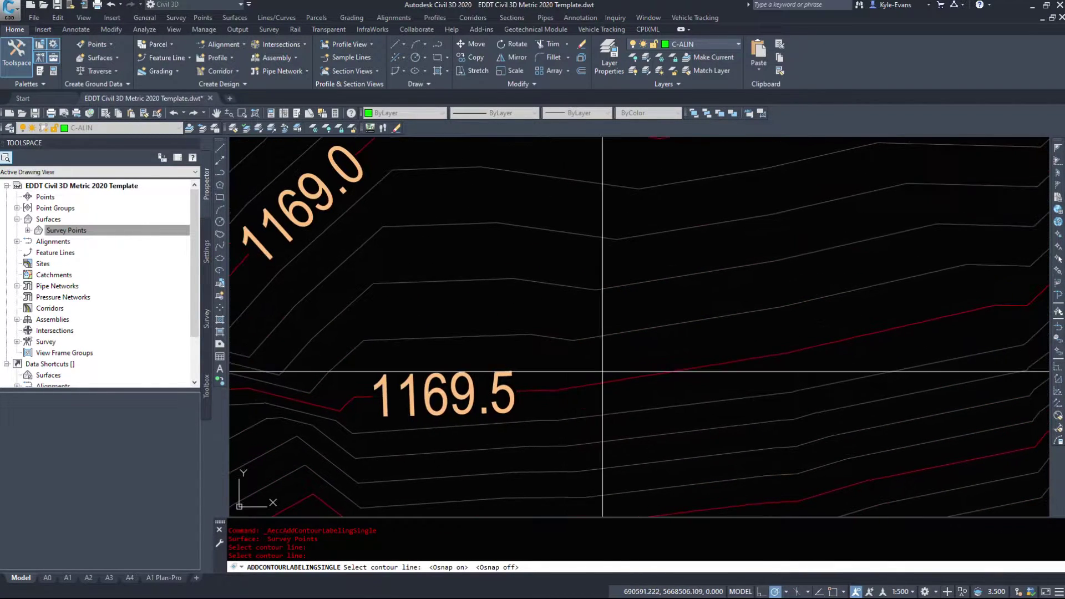
{"action": "left_click", "coordinate": [619, 333]}
{"action": "left_click", "coordinate": [469, 280]}
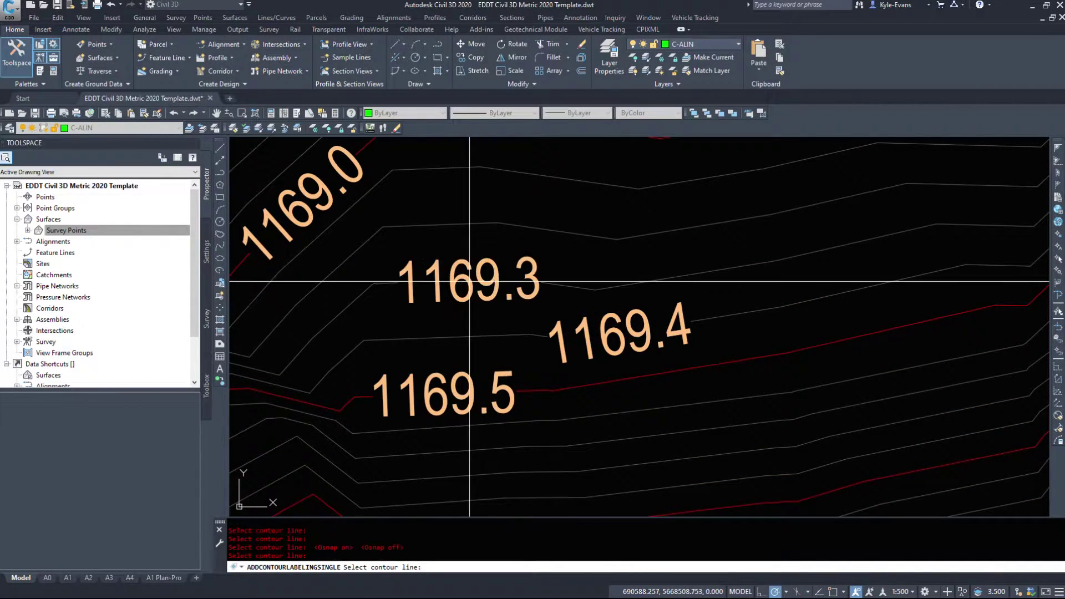
{"action": "left_click", "coordinate": [619, 238]}
{"action": "left_click", "coordinate": [452, 162]}
{"action": "scroll", "coordinate": [452, 188], "scroll_direction": "down", "scroll_amount": 5}
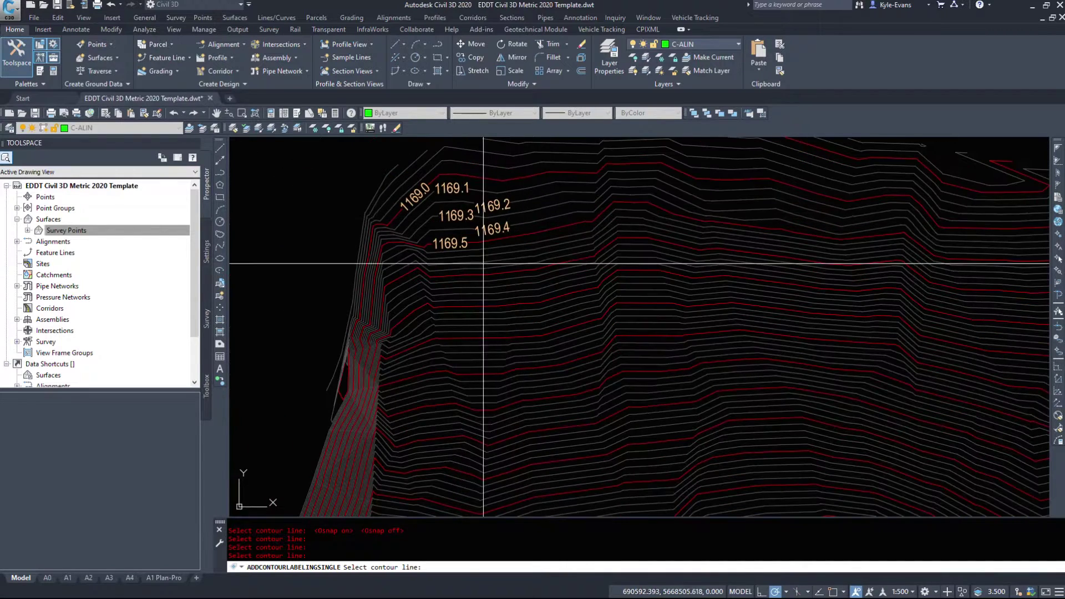
{"action": "scroll", "coordinate": [544, 428], "scroll_direction": "down", "scroll_amount": 5}
{"action": "key", "text": "Escape"}
{"action": "scroll", "coordinate": [542, 292], "scroll_direction": "up", "scroll_amount": 2}
{"action": "scroll", "coordinate": [546, 387], "scroll_direction": "down", "scroll_amount": 3}
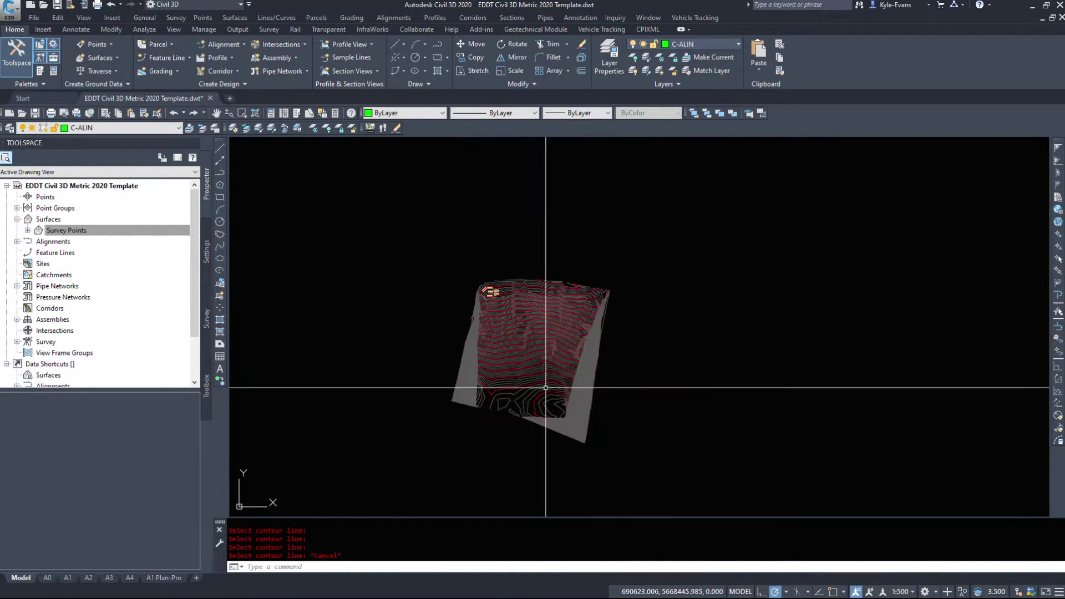
Add multiple contour labels along a line running down the middle of the surface from its upper edge to the lower contours
{"action": "middle_click_drag", "start_coordinate": [455, 276], "coordinate": [388, 231]}
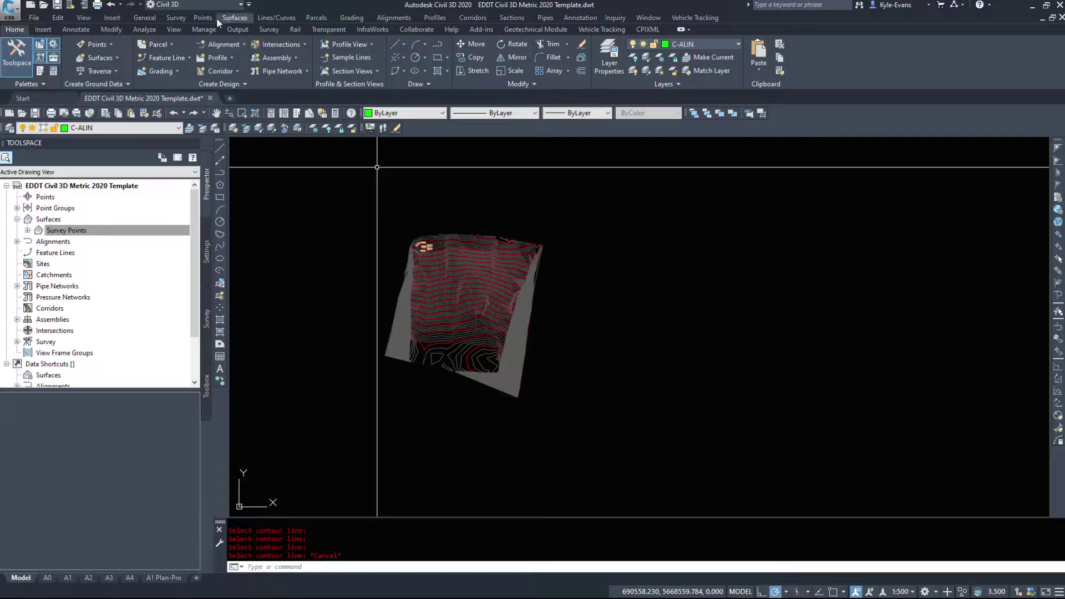
{"action": "left_click", "coordinate": [233, 18]}
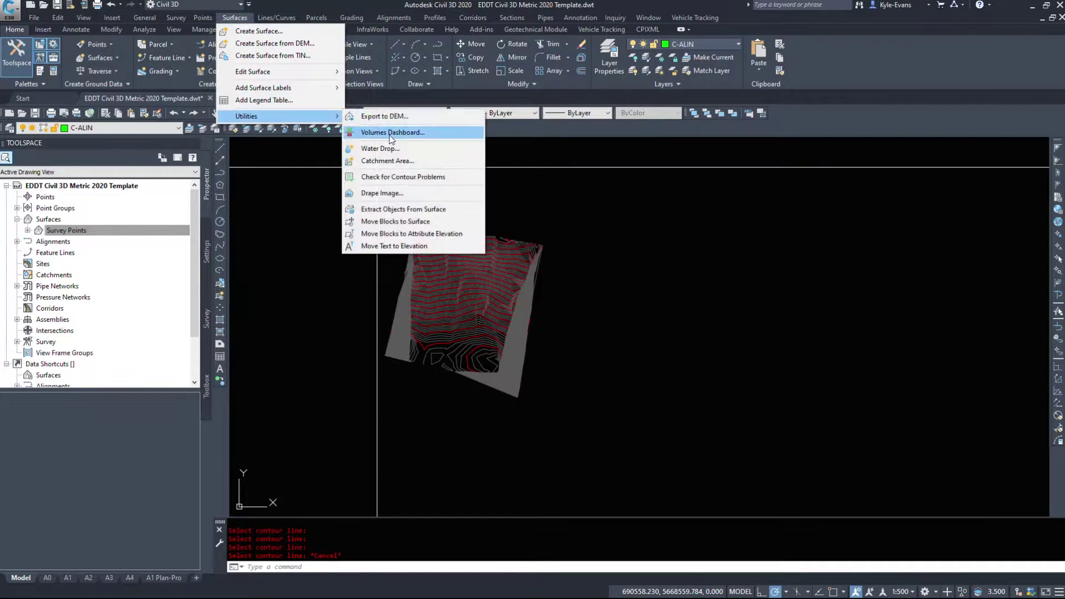
{"action": "mouse_move", "coordinate": [308, 86]}
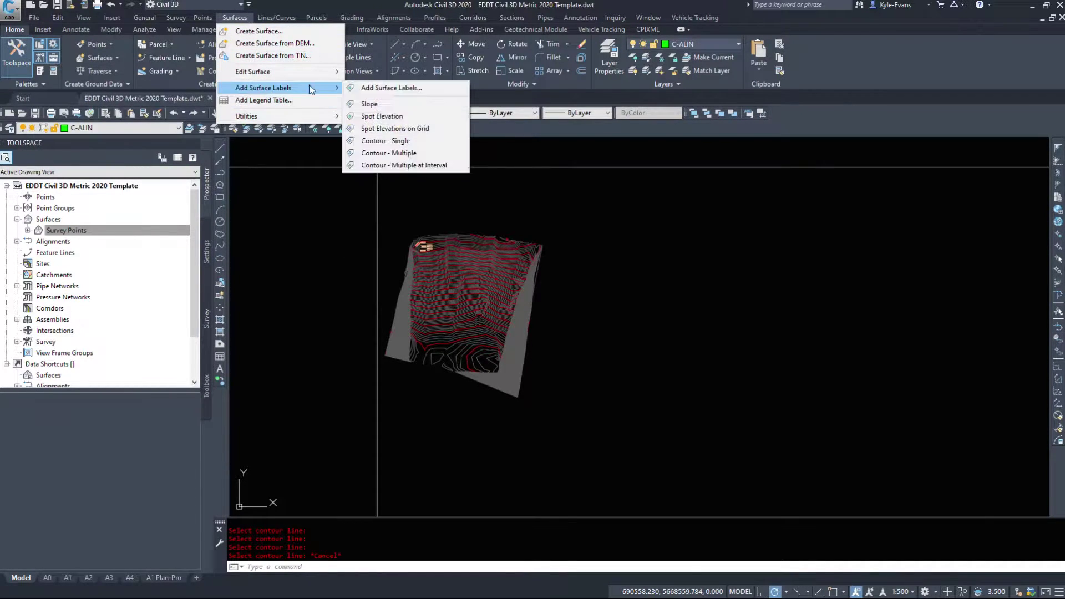
{"action": "left_click", "coordinate": [390, 154]}
{"action": "scroll", "coordinate": [483, 214], "scroll_direction": "up", "scroll_amount": 2}
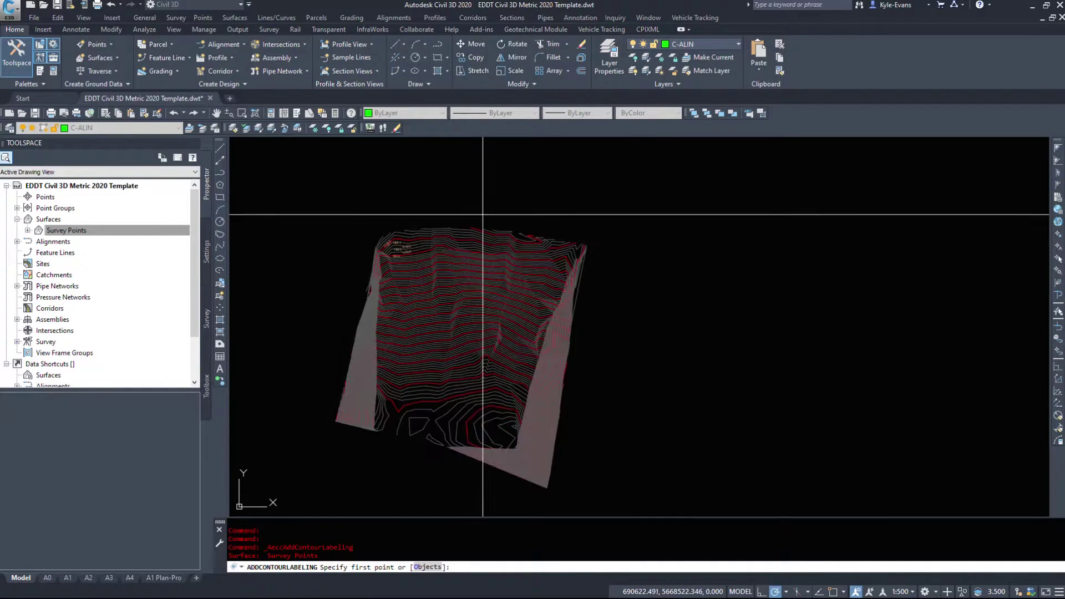
{"action": "left_click", "coordinate": [483, 229]}
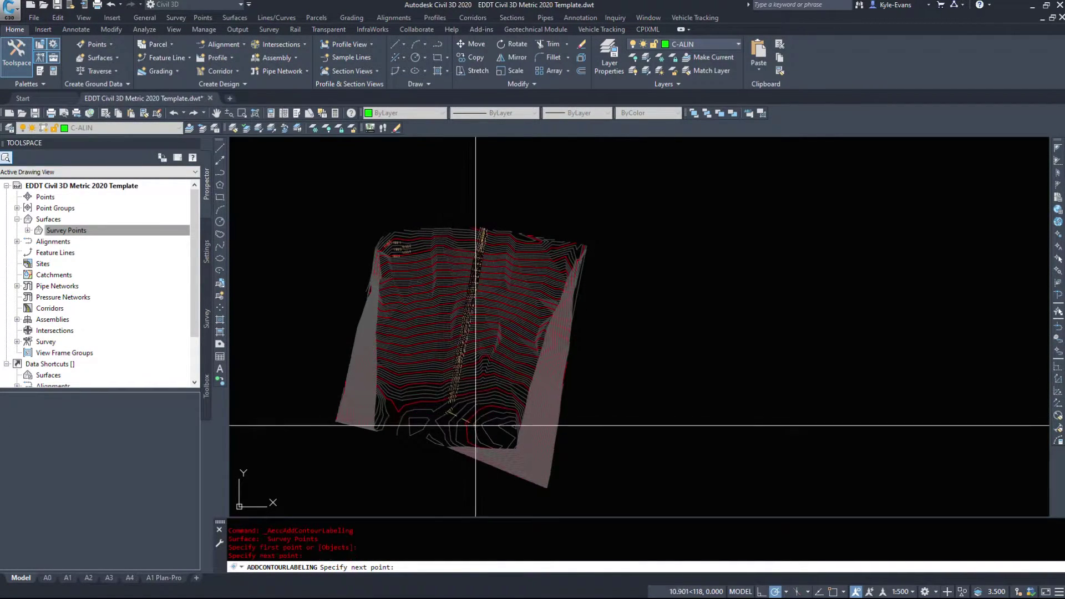
{"action": "left_click", "coordinate": [487, 427]}
{"action": "key", "text": "Escape"}
Select the new contour label group, open its object properties and dock the properties palette
{"action": "scroll", "coordinate": [460, 311], "scroll_direction": "up", "scroll_amount": 6}
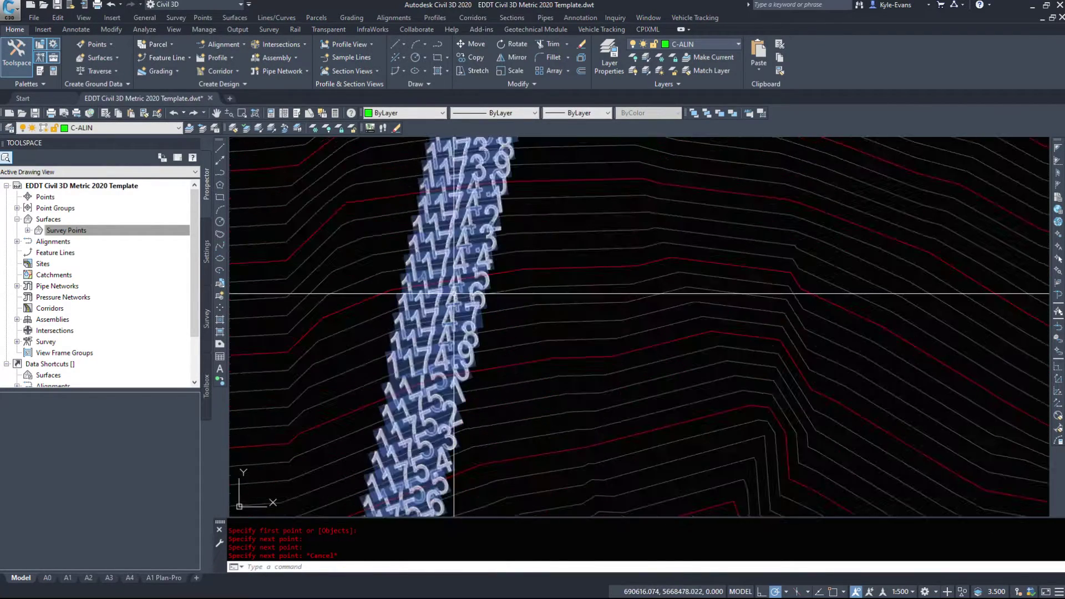
{"action": "scroll", "coordinate": [451, 267], "scroll_direction": "down", "scroll_amount": 4}
{"action": "left_click", "coordinate": [451, 248]}
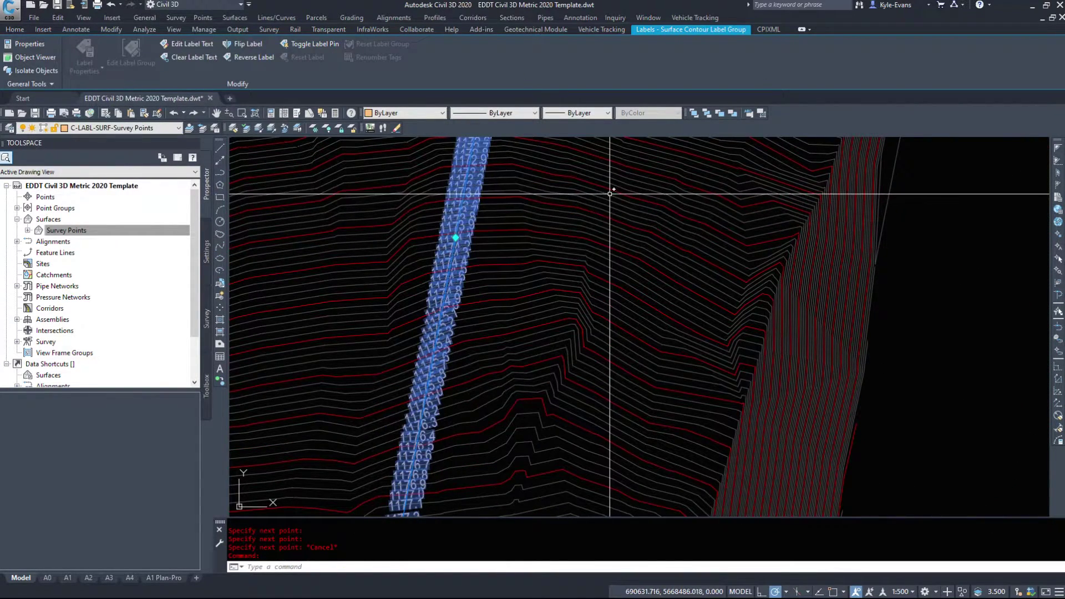
{"action": "right_click", "coordinate": [606, 196]}
{"action": "left_click", "coordinate": [677, 283]}
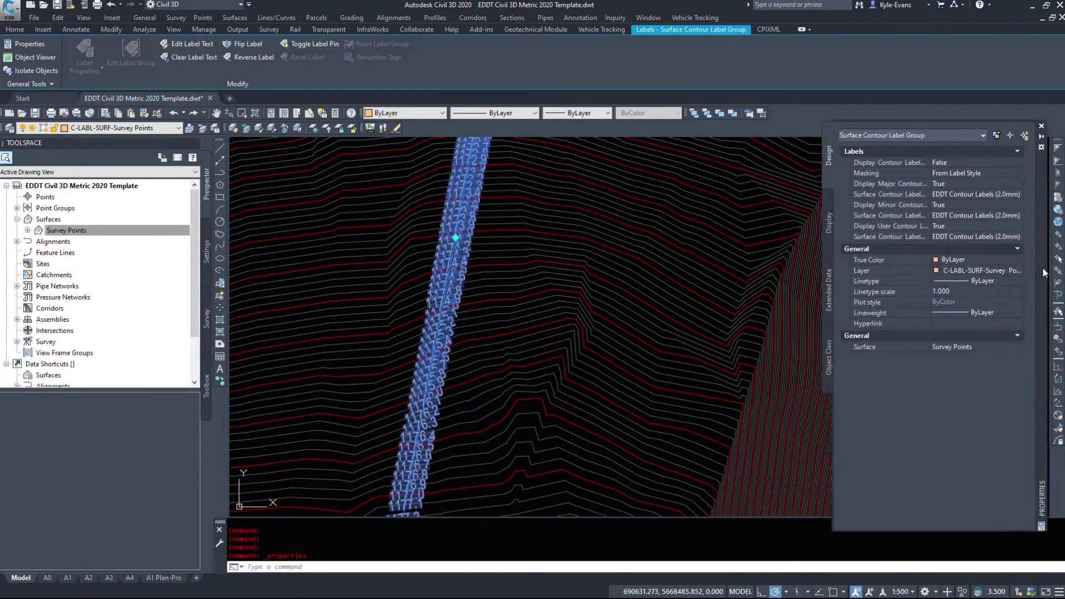
{"action": "double_click", "coordinate": [1044, 272]}
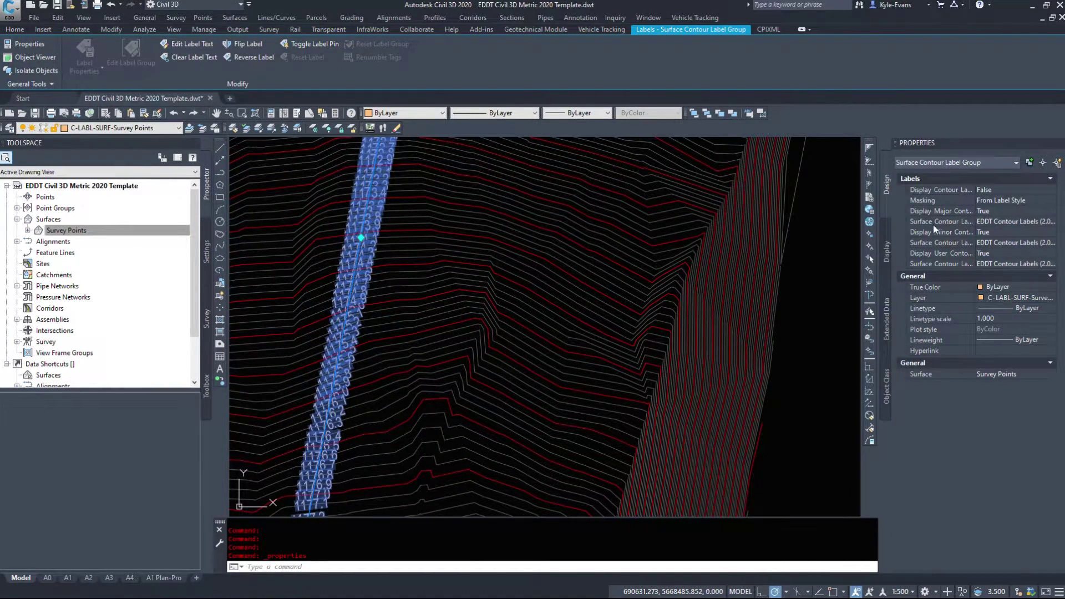
Turn off the minor contour label display for the selected contour label group, clear the selection and regenerate the drawing
{"action": "left_click", "coordinate": [1006, 233]}
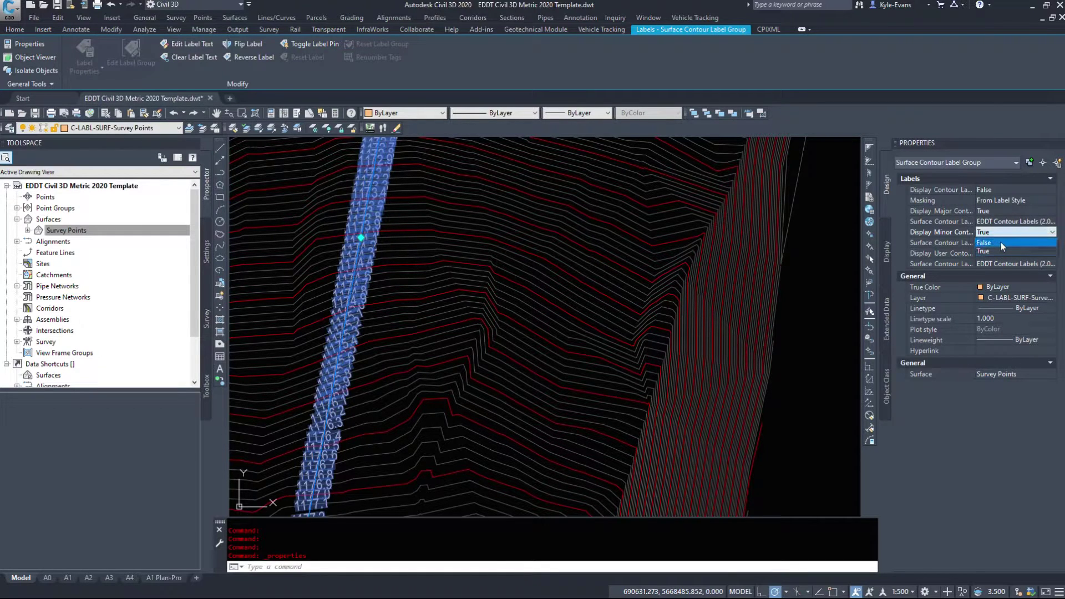
{"action": "left_click", "coordinate": [1001, 241]}
{"action": "key", "text": "Escape"}
{"action": "scroll", "coordinate": [471, 354], "scroll_direction": "down", "scroll_amount": 5}
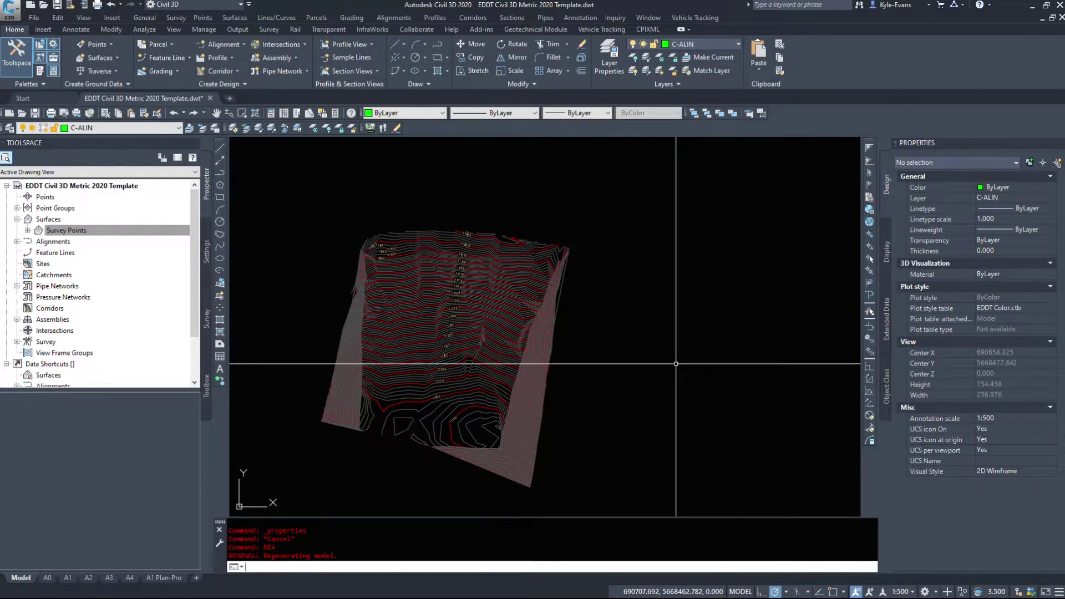
{"action": "scroll", "coordinate": [447, 444], "scroll_direction": "up", "scroll_amount": 4}
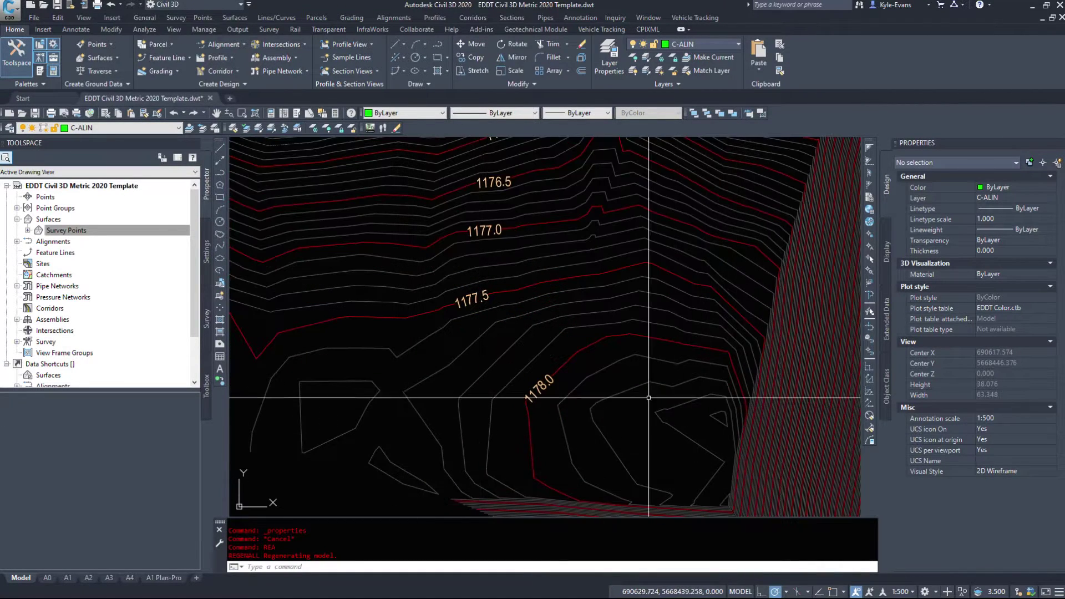
{"action": "scroll", "coordinate": [517, 364], "scroll_direction": "down", "scroll_amount": 4}
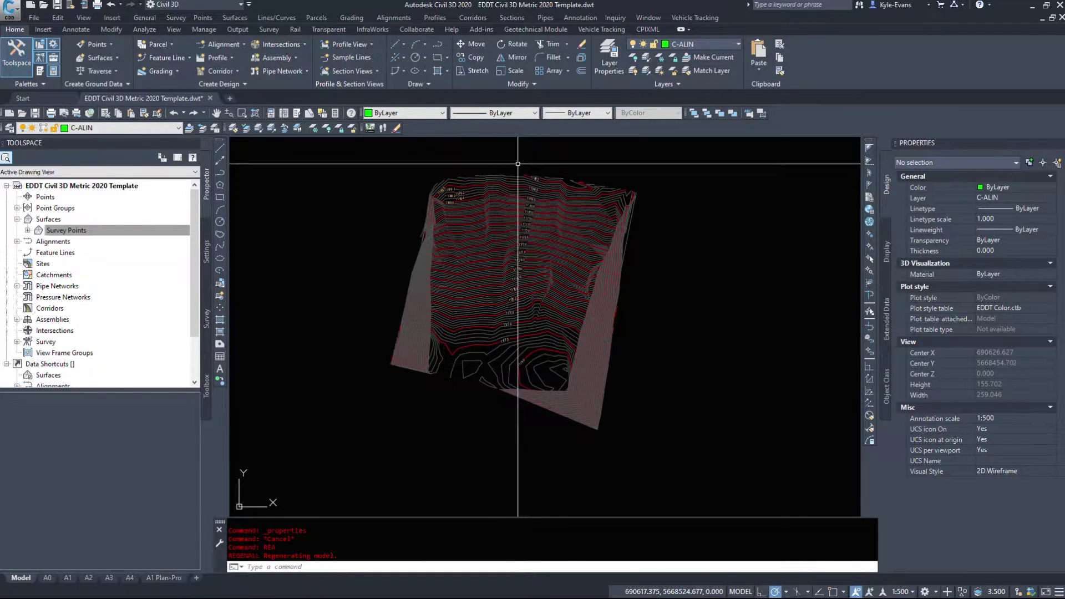
Delete the contour label group down the middle of the surface together with the single labels near its upper-left corner
{"action": "middle_click_drag", "start_coordinate": [519, 223], "coordinate": [506, 276]}
{"action": "scroll", "coordinate": [506, 276], "scroll_direction": "up", "scroll_amount": 2}
{"action": "left_click", "coordinate": [533, 238]}
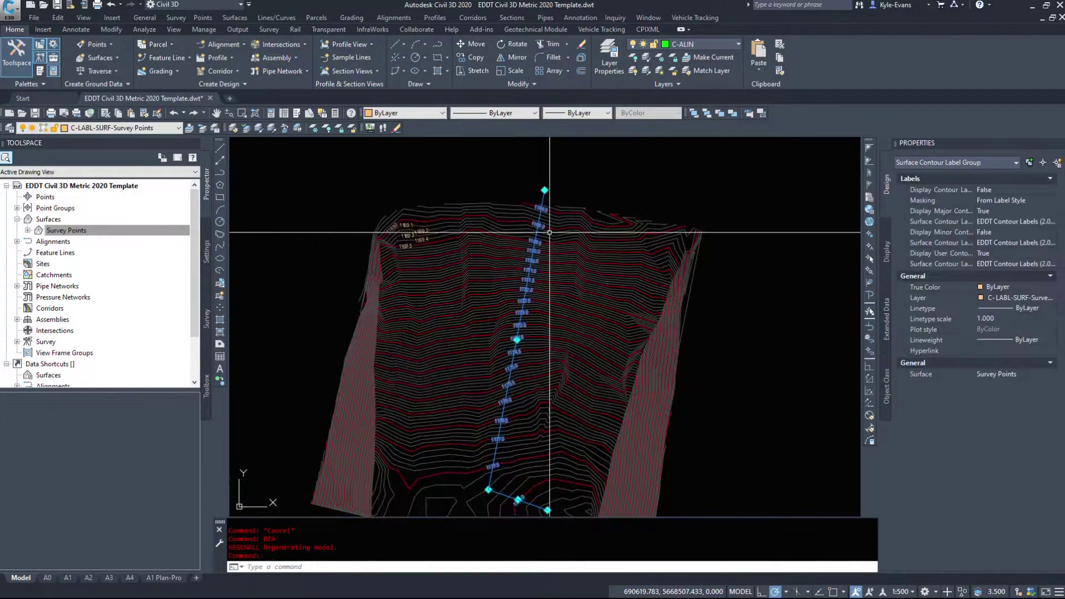
{"action": "left_click", "coordinate": [353, 191]}
{"action": "left_click", "coordinate": [475, 276]}
{"action": "key", "text": "Delete"}
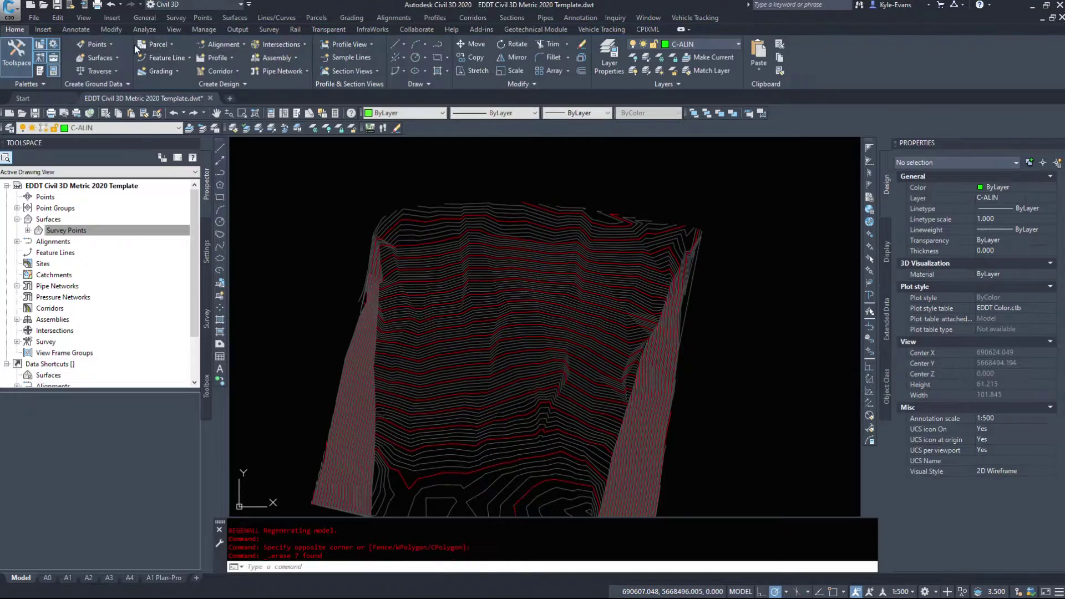
Begin adding labels with Surface as the feature and Contour – Multiple at interval as the label type
{"action": "left_click", "coordinate": [137, 18]}
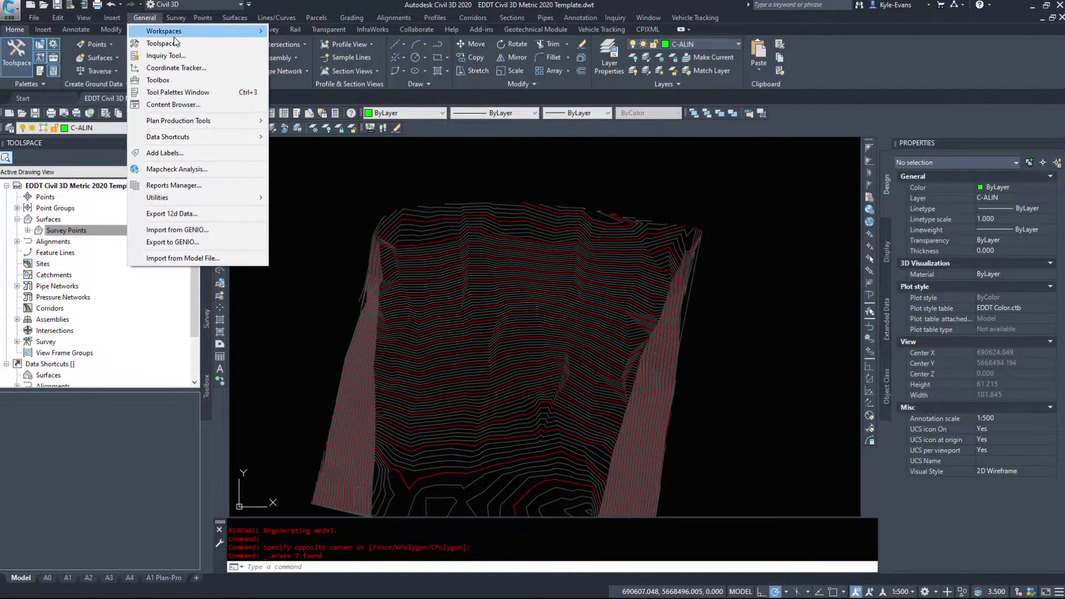
{"action": "left_click", "coordinate": [150, 153]}
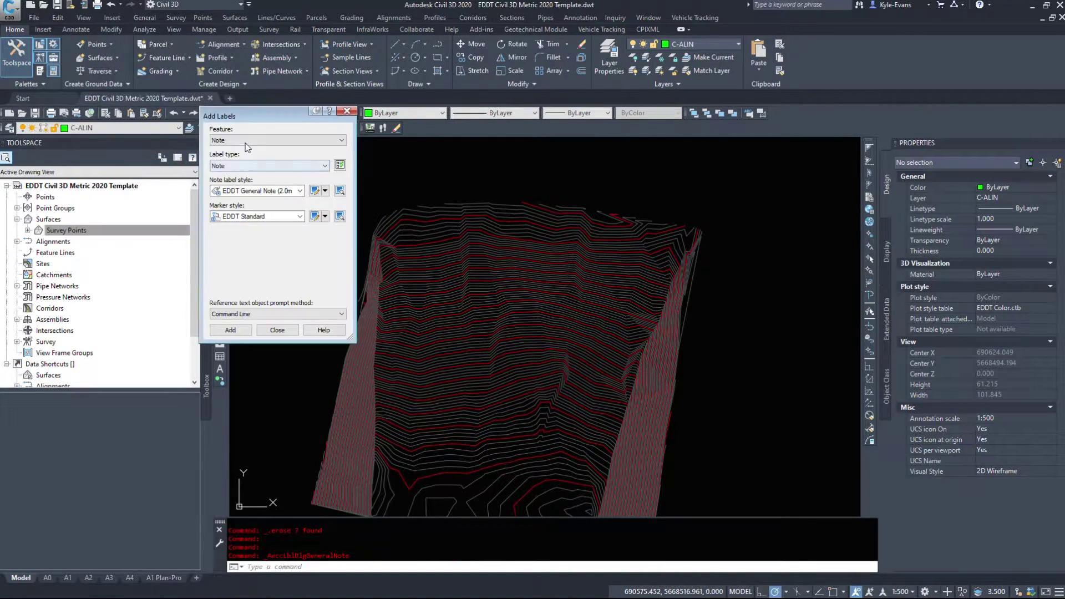
{"action": "left_click", "coordinate": [248, 141]}
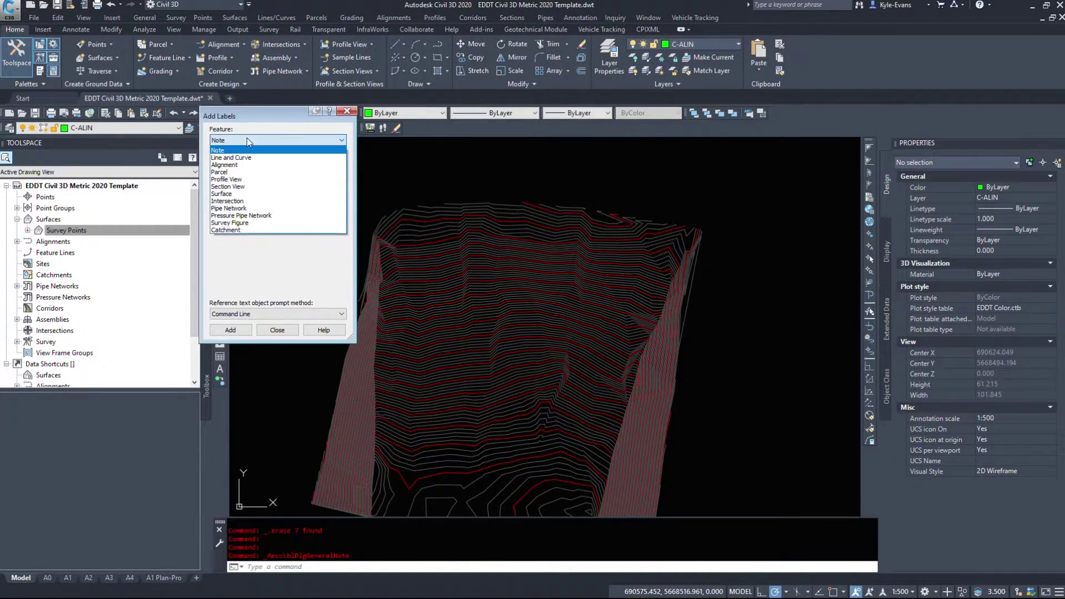
{"action": "left_click", "coordinate": [227, 194]}
{"action": "left_click", "coordinate": [253, 165]}
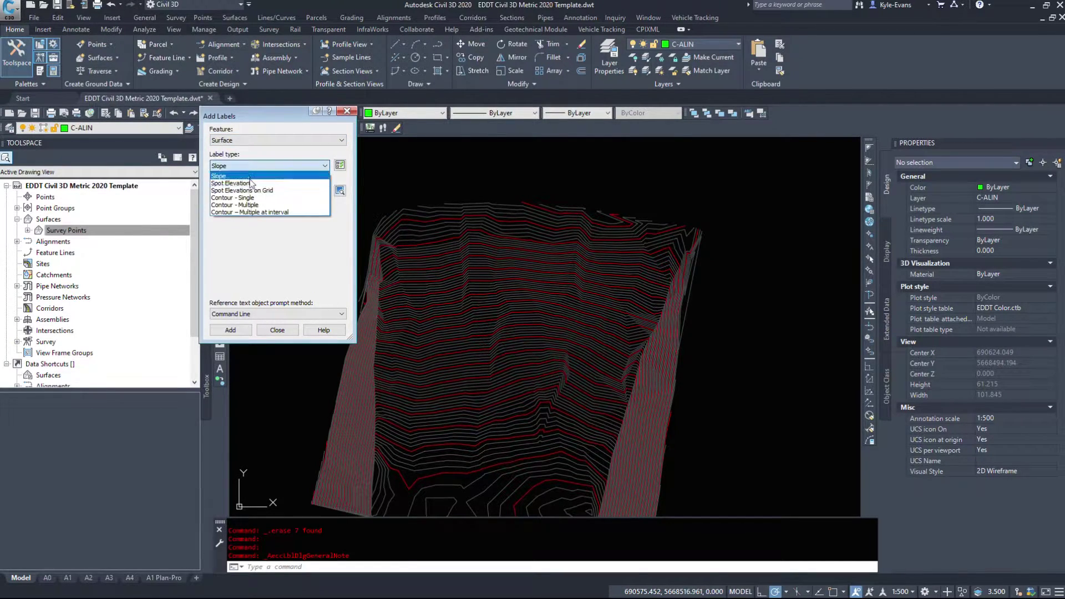
{"action": "left_click", "coordinate": [258, 213]}
Set the minor and user contour label styles to <none> for the interval labels
{"action": "left_click", "coordinate": [254, 218]}
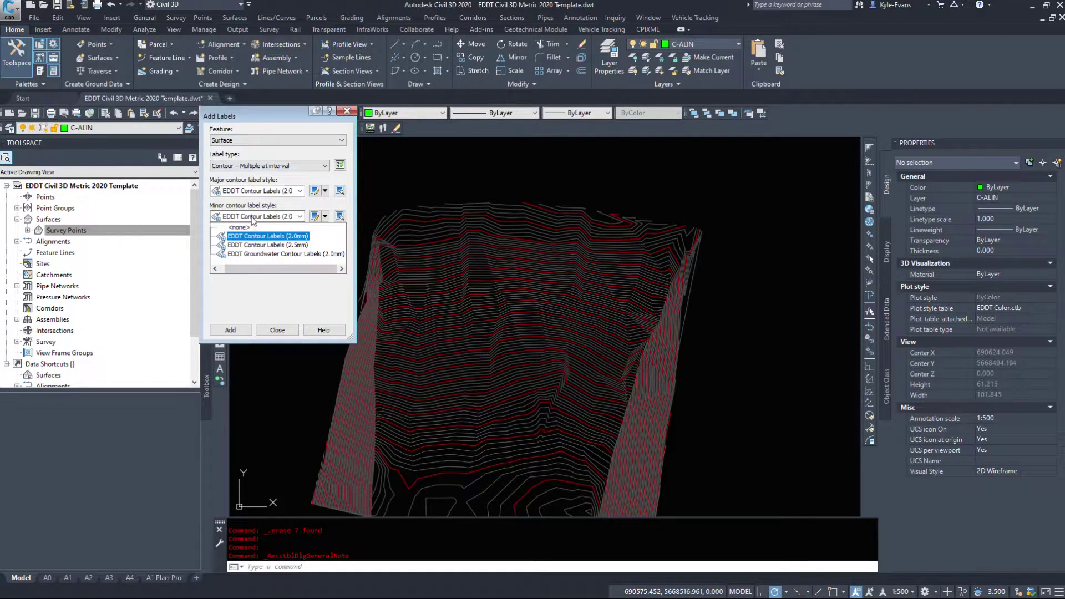
{"action": "left_click", "coordinate": [249, 228]}
{"action": "left_click", "coordinate": [256, 242]}
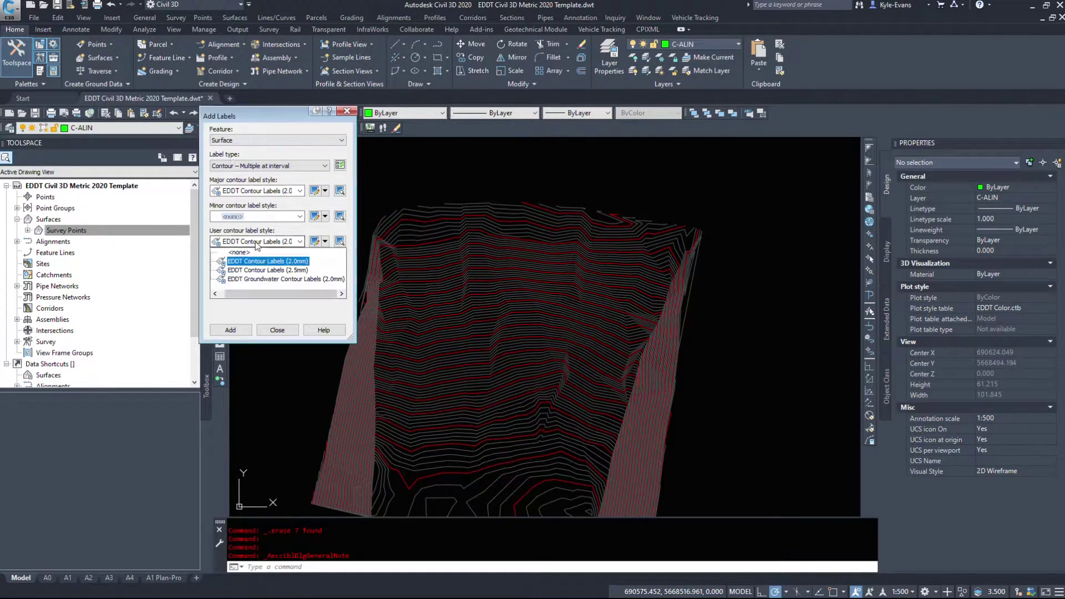
{"action": "left_click", "coordinate": [257, 243]}
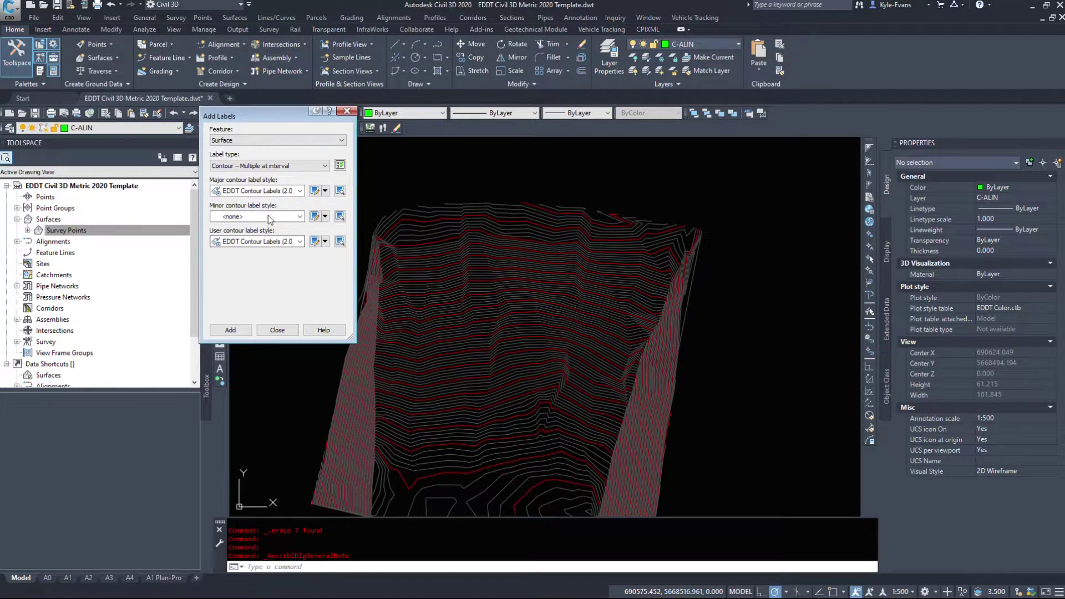
{"action": "left_click", "coordinate": [235, 240]}
{"action": "left_click", "coordinate": [235, 250]}
{"action": "left_click", "coordinate": [248, 194]}
{"action": "left_click", "coordinate": [248, 194]}
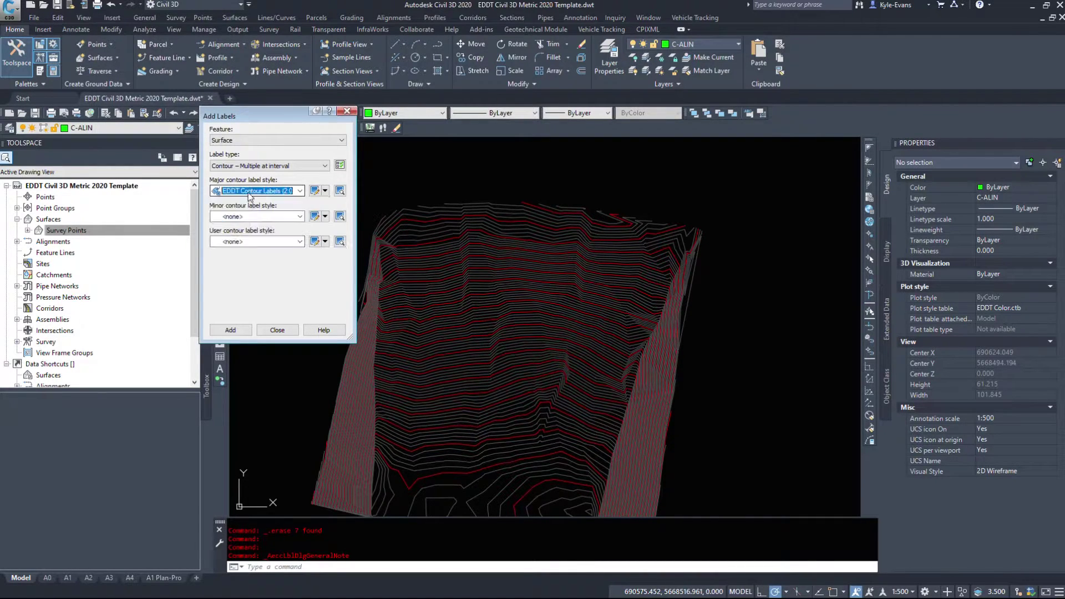
Add contour labels at an interval of 10 along a line from above the surface's upper edge down its middle
{"action": "left_click", "coordinate": [240, 329]}
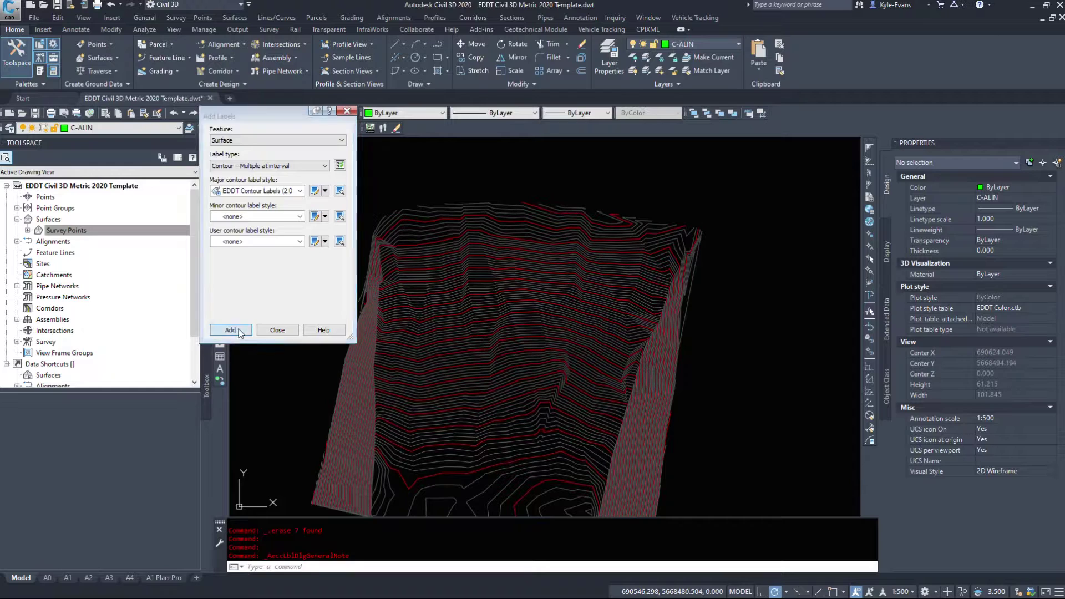
{"action": "left_click", "coordinate": [531, 196]}
{"action": "scroll", "coordinate": [519, 216], "scroll_direction": "down", "scroll_amount": 4}
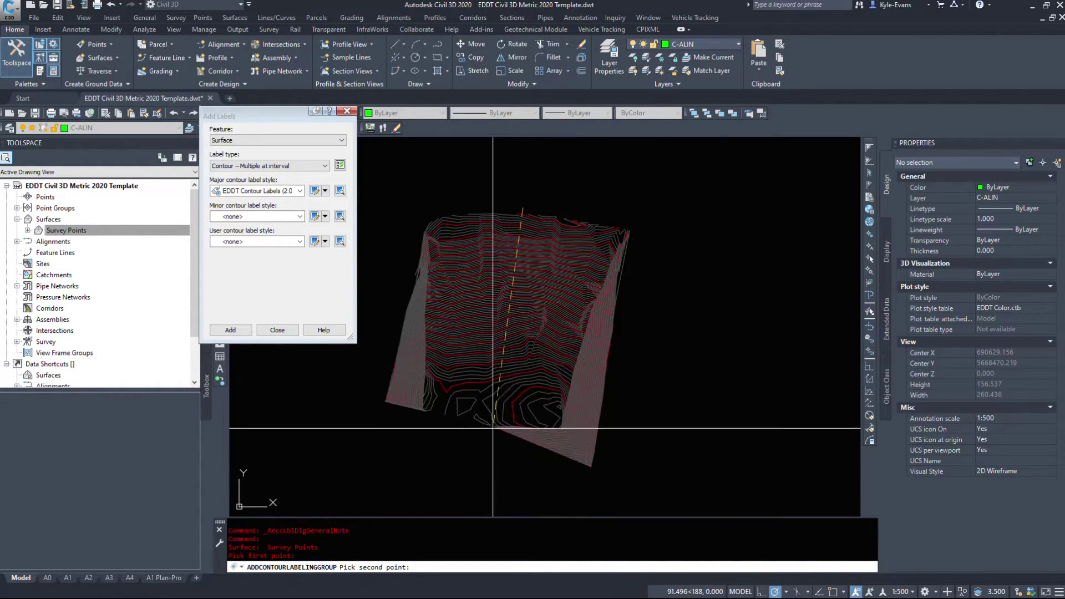
{"action": "left_click", "coordinate": [503, 355]}
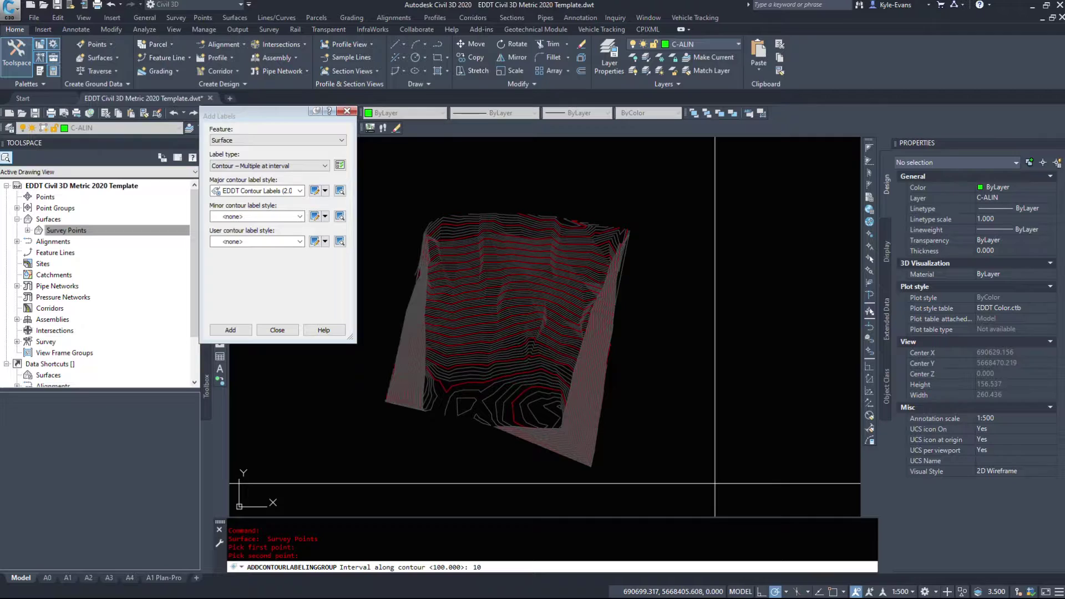
{"action": "key", "text": "Return"}
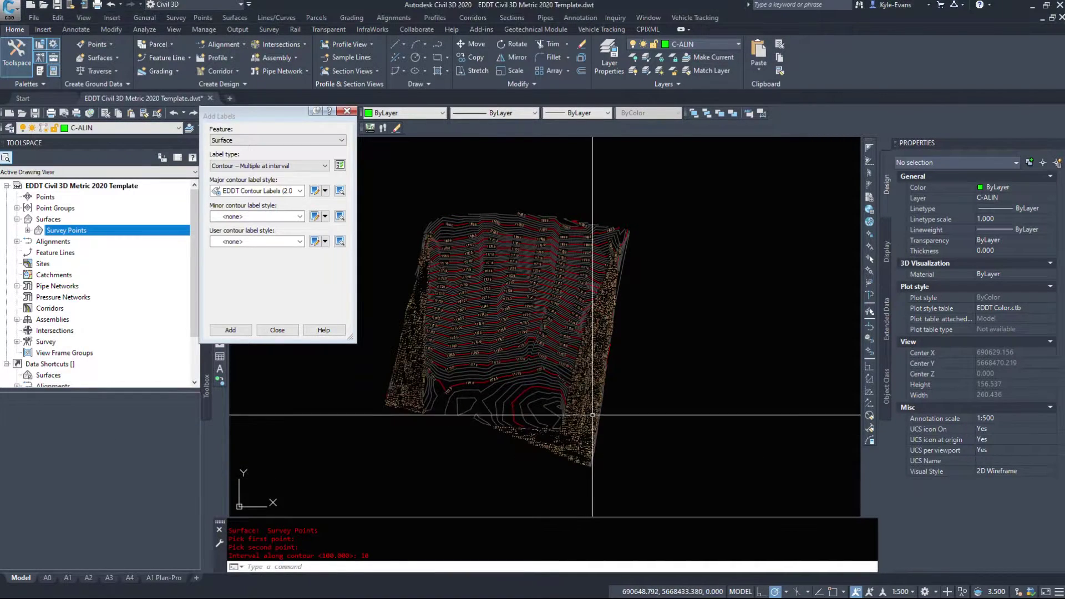
Select the interval labels on the surface's left part, extend the selection to all similar labels and delete them
{"action": "scroll", "coordinate": [495, 506], "scroll_direction": "up", "scroll_amount": 5}
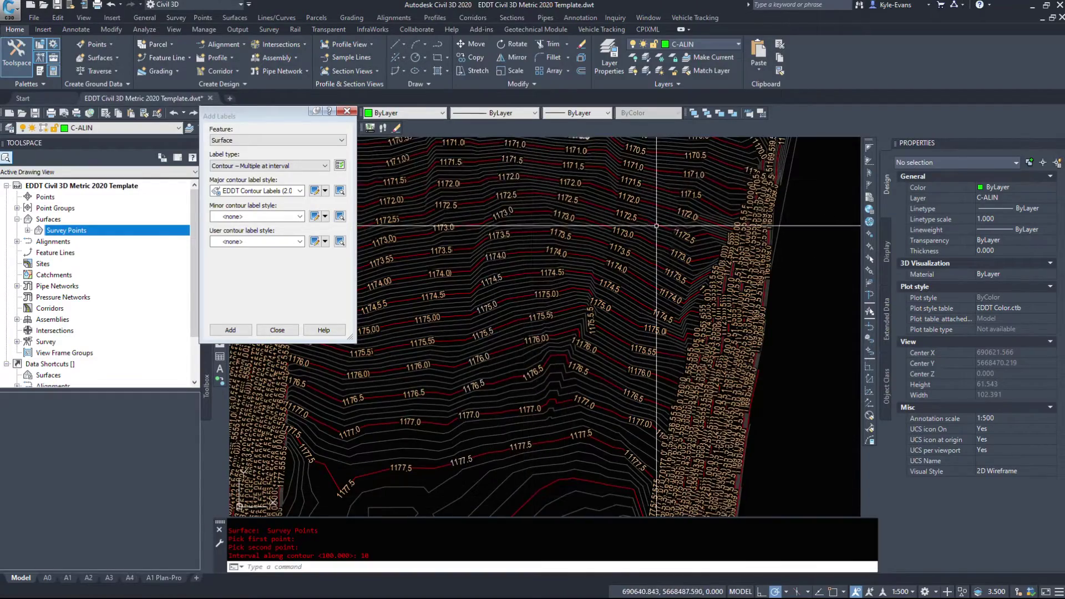
{"action": "mouse_move", "coordinate": [588, 444]}
{"action": "middle_mouse_down"}
{"action": "mouse_move", "coordinate": [551, 418]}
{"action": "mouse_move", "coordinate": [469, 315]}
{"action": "middle_mouse_up"}
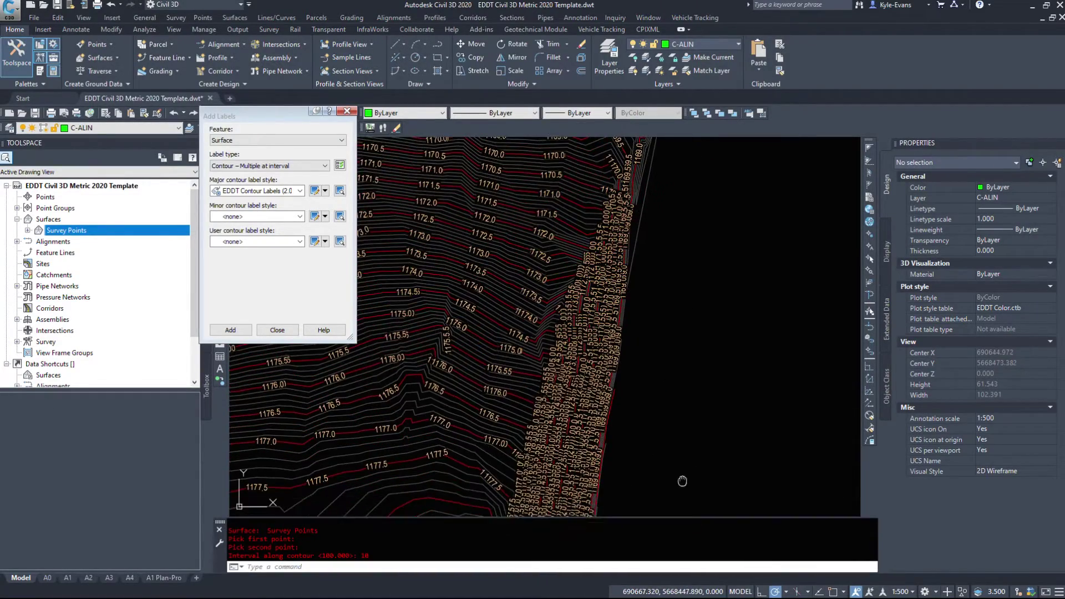
{"action": "middle_click_drag", "start_coordinate": [683, 480], "coordinate": [666, 267]}
{"action": "scroll", "coordinate": [502, 339], "scroll_direction": "up", "scroll_amount": 3}
{"action": "scroll", "coordinate": [591, 226], "scroll_direction": "down", "scroll_amount": 10}
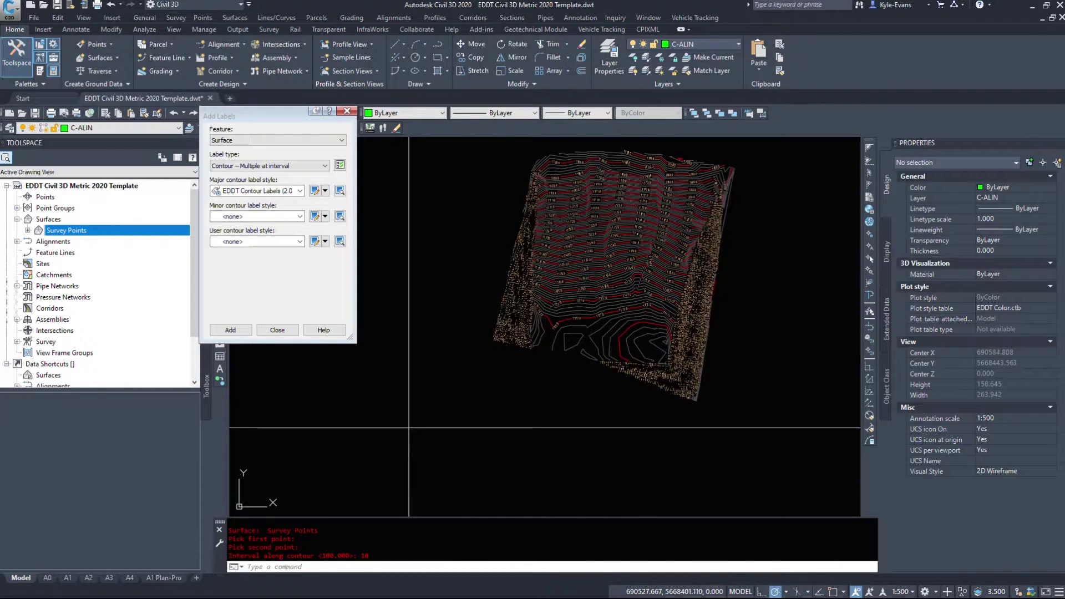
{"action": "left_click", "coordinate": [408, 511]}
{"action": "middle_click_drag", "start_coordinate": [647, 149], "coordinate": [617, 280]}
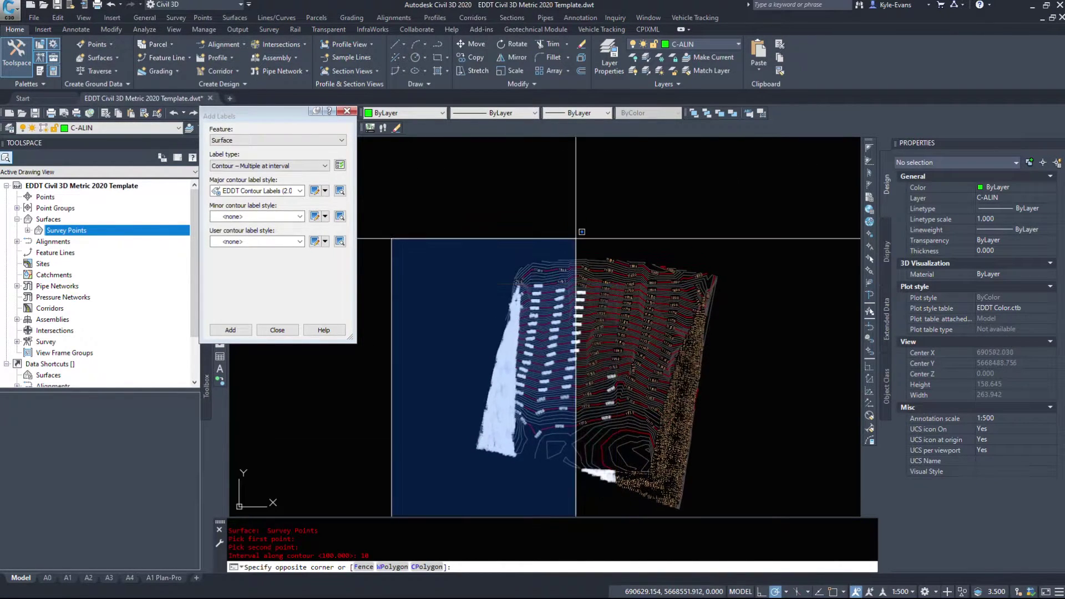
{"action": "left_click", "coordinate": [566, 237]}
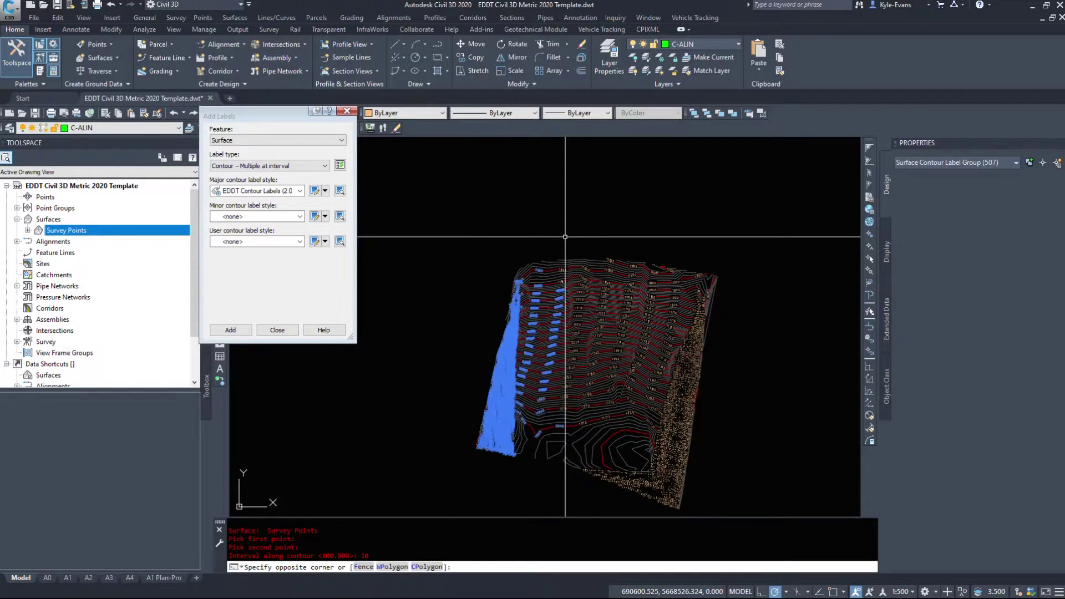
{"action": "right_click", "coordinate": [724, 345]}
{"action": "left_click", "coordinate": [755, 473]}
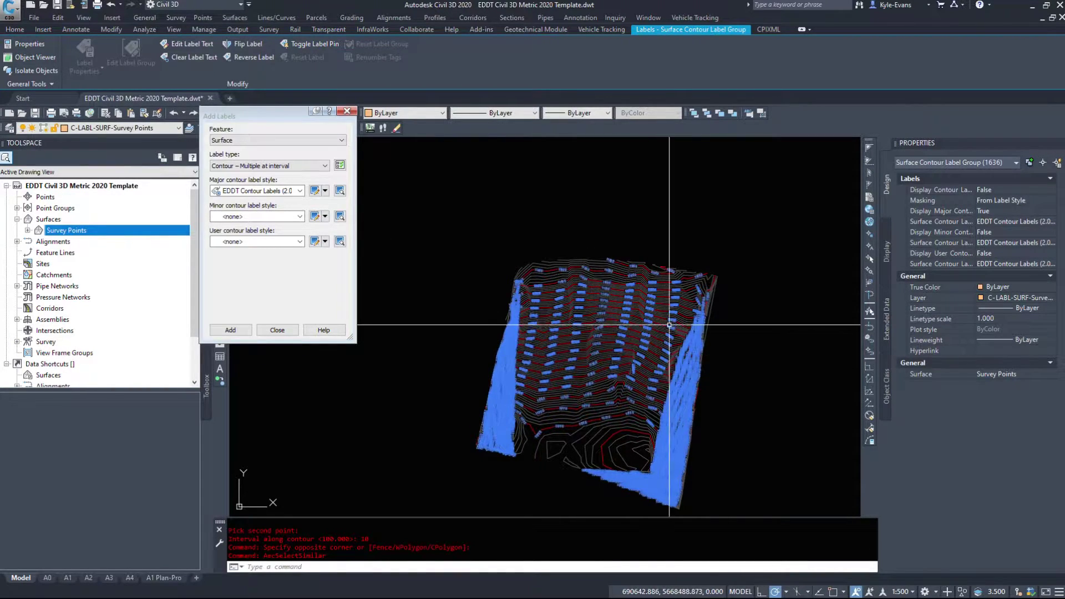
{"action": "key", "text": "Escape"}
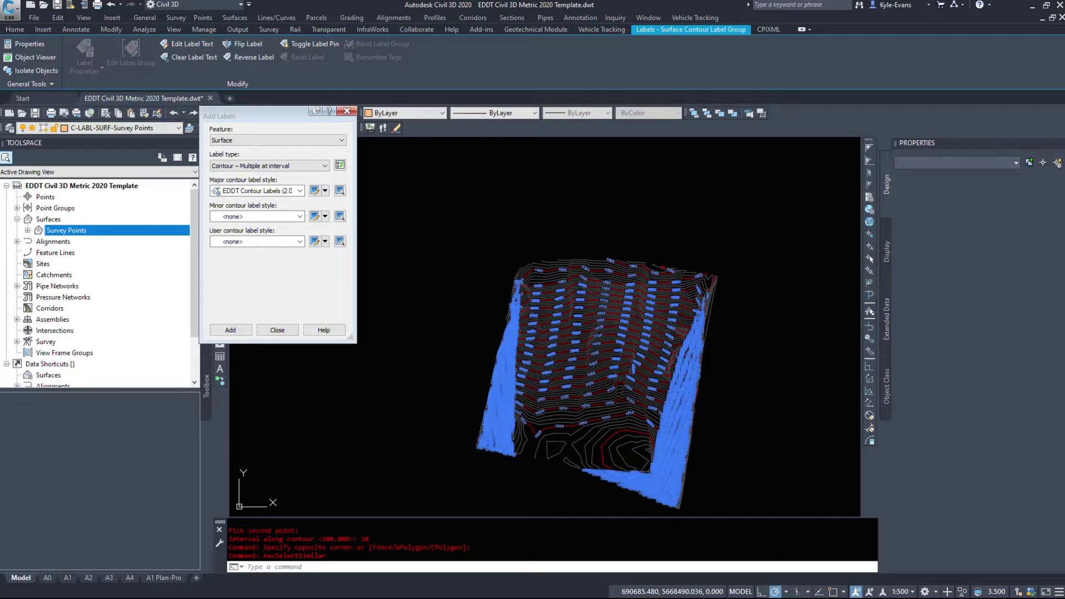
{"action": "key", "text": "Delete"}
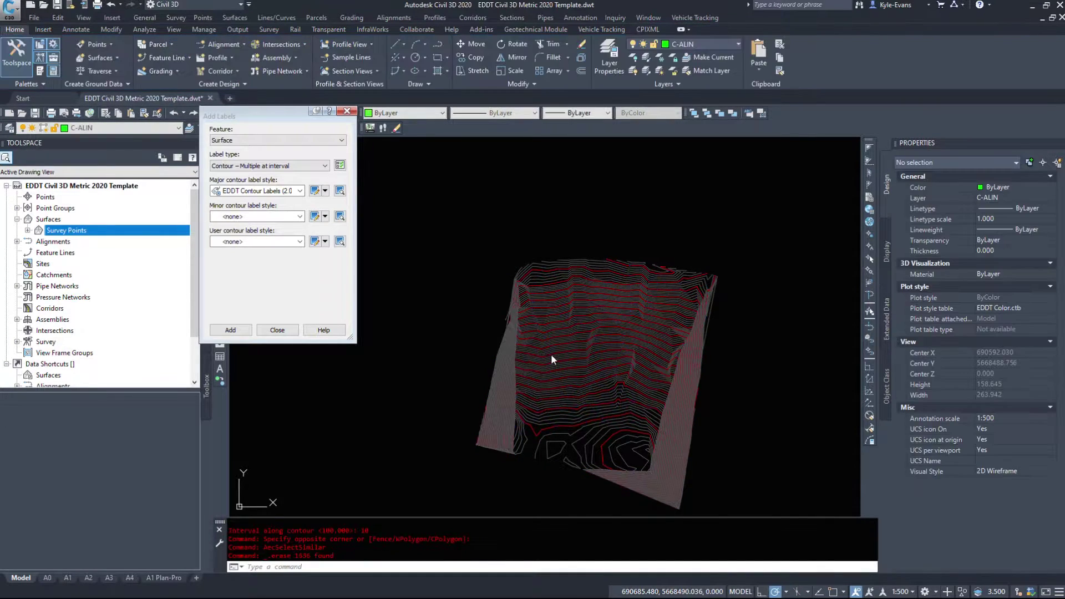
Change the label type to Contour - Multiple, with the minor and user contour label styles set to <none>
{"action": "left_click", "coordinate": [266, 165]}
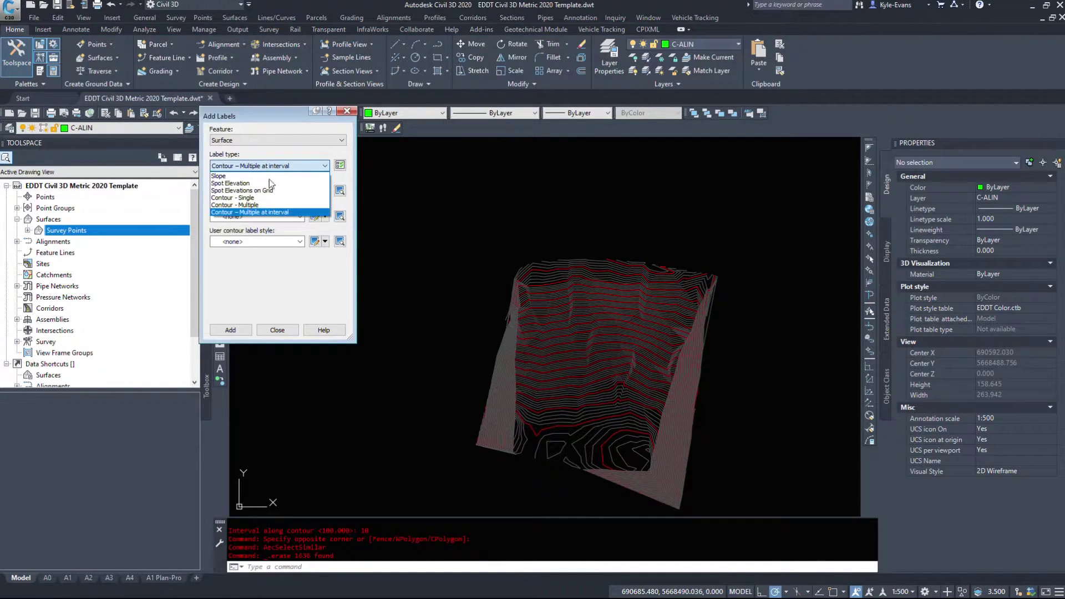
{"action": "left_click", "coordinate": [250, 205]}
{"action": "left_click", "coordinate": [251, 216]}
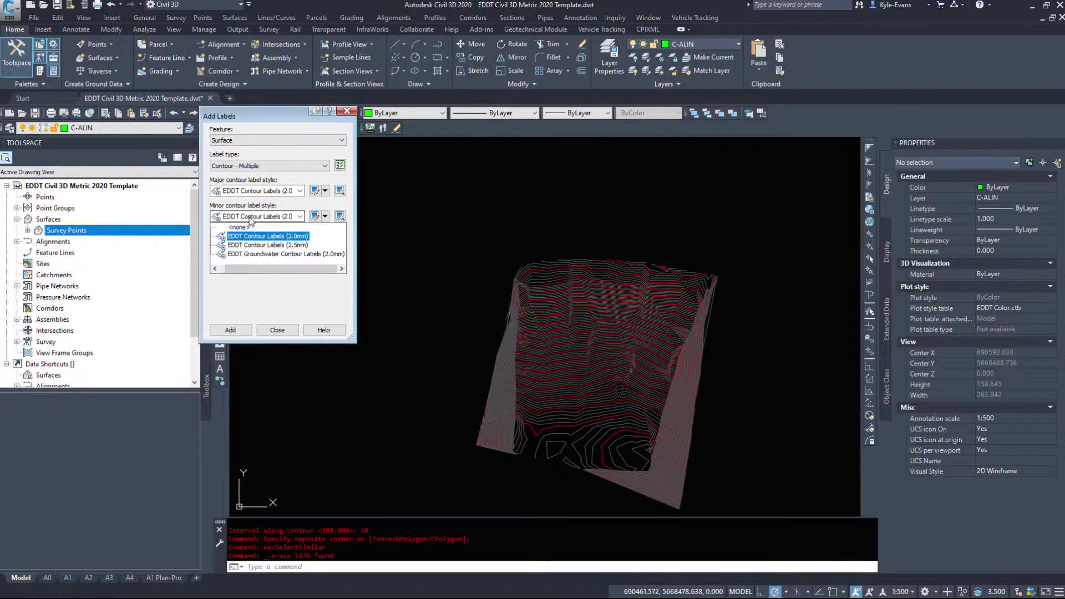
{"action": "left_click", "coordinate": [244, 227]}
{"action": "left_click", "coordinate": [239, 243]}
{"action": "left_click", "coordinate": [239, 253]}
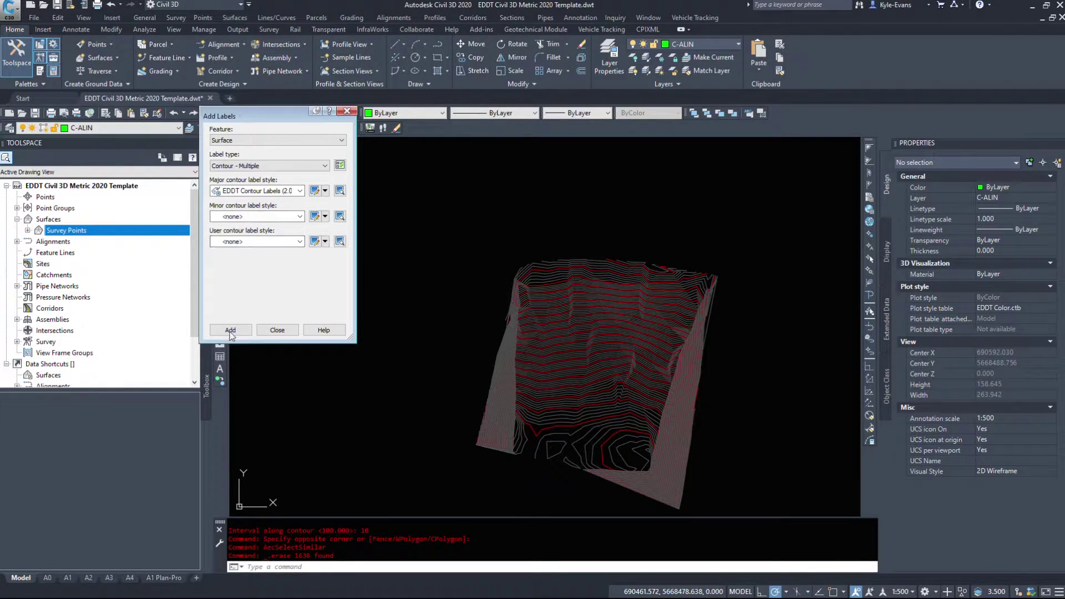
Add multiple contour labels along a path from above the surface's upper-left edge down its left part and across the lower closed contours
{"action": "scroll", "coordinate": [558, 226], "scroll_direction": "up", "scroll_amount": 4}
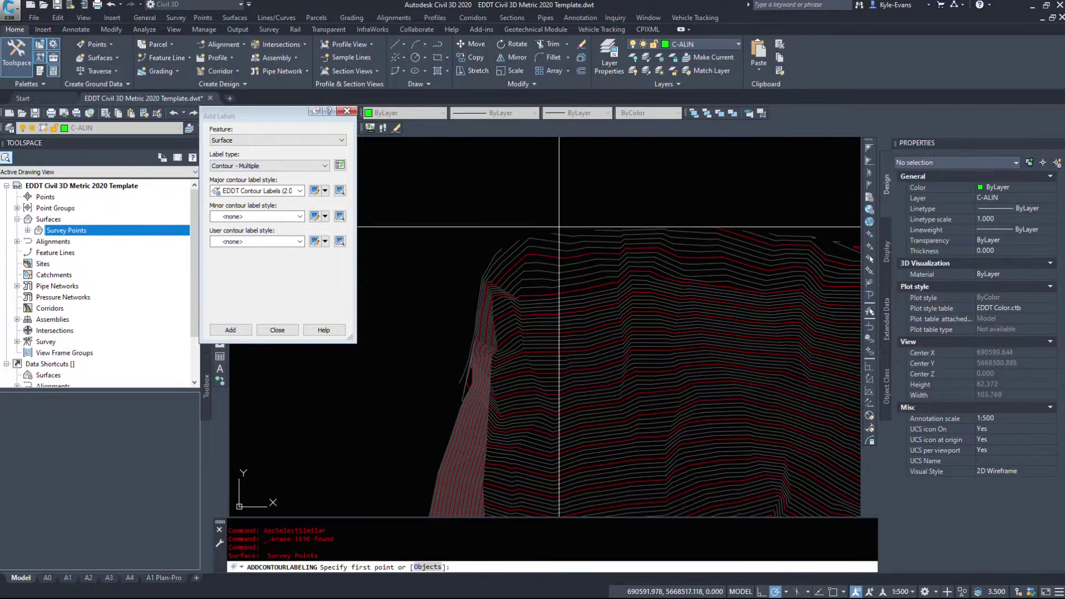
{"action": "left_click", "coordinate": [560, 223]}
{"action": "scroll", "coordinate": [609, 448], "scroll_direction": "down", "scroll_amount": 3}
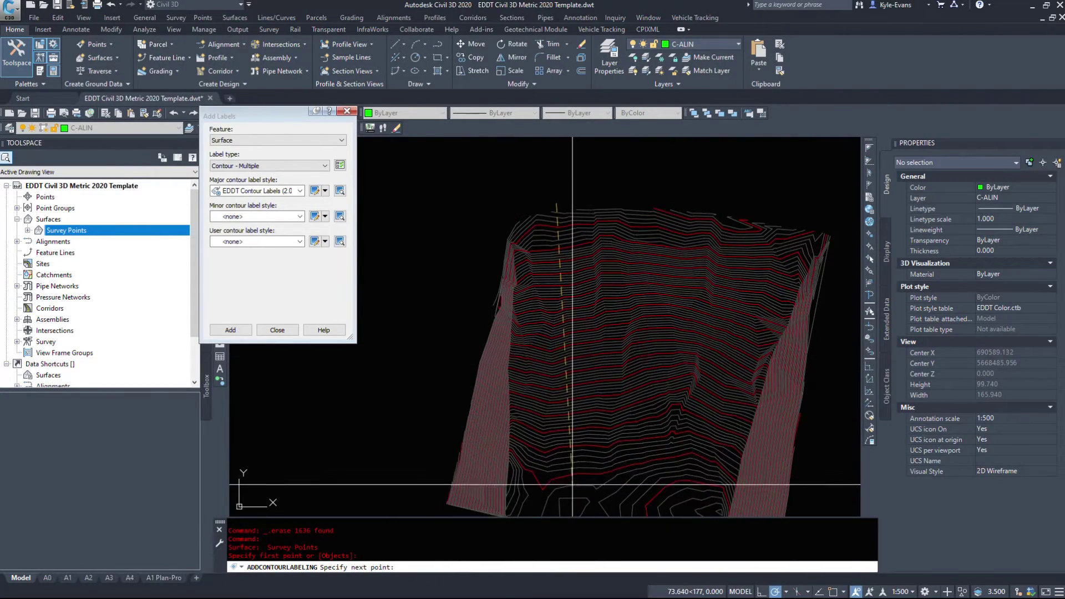
{"action": "middle_click_drag", "start_coordinate": [609, 449], "coordinate": [583, 333]}
{"action": "left_click", "coordinate": [631, 400]}
{"action": "key", "text": "Return"}
{"action": "middle_click_drag", "start_coordinate": [705, 425], "coordinate": [478, 398]}
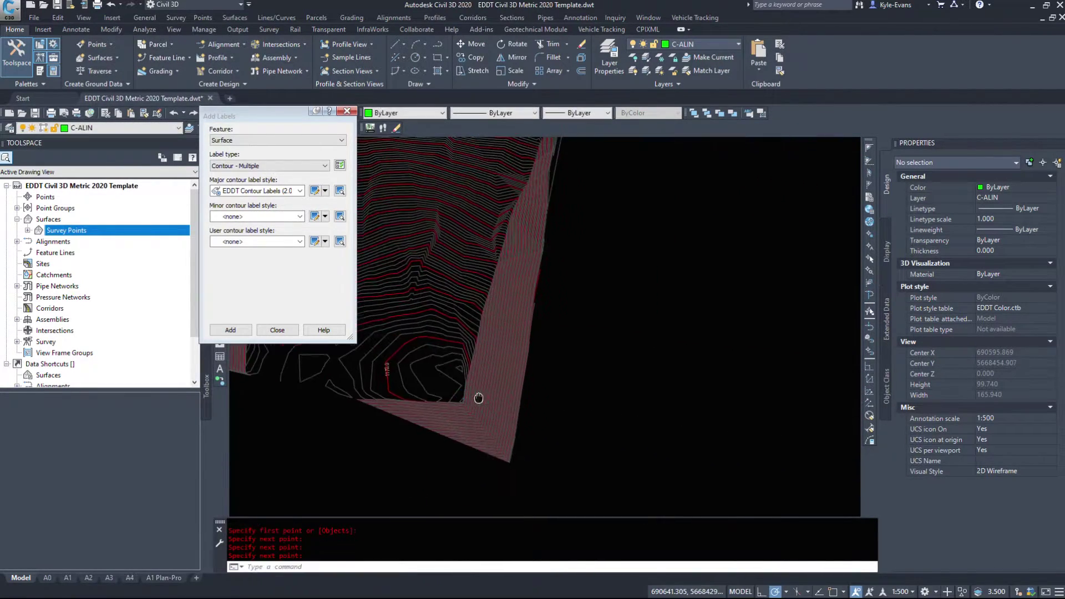
{"action": "key", "text": "Return"}
{"action": "left_click", "coordinate": [501, 336]}
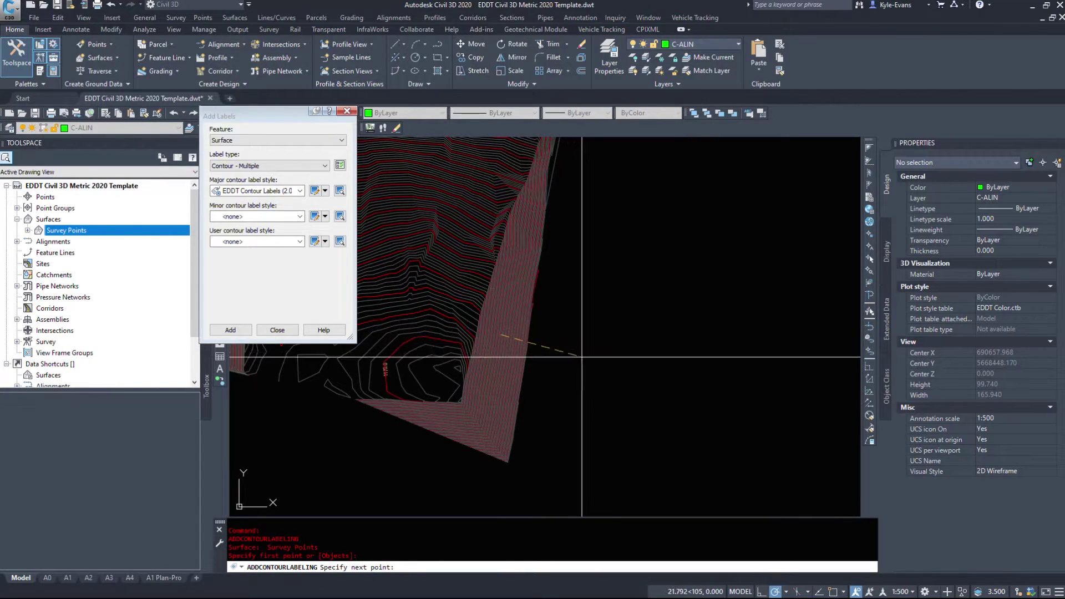
{"action": "key", "text": "F1"}
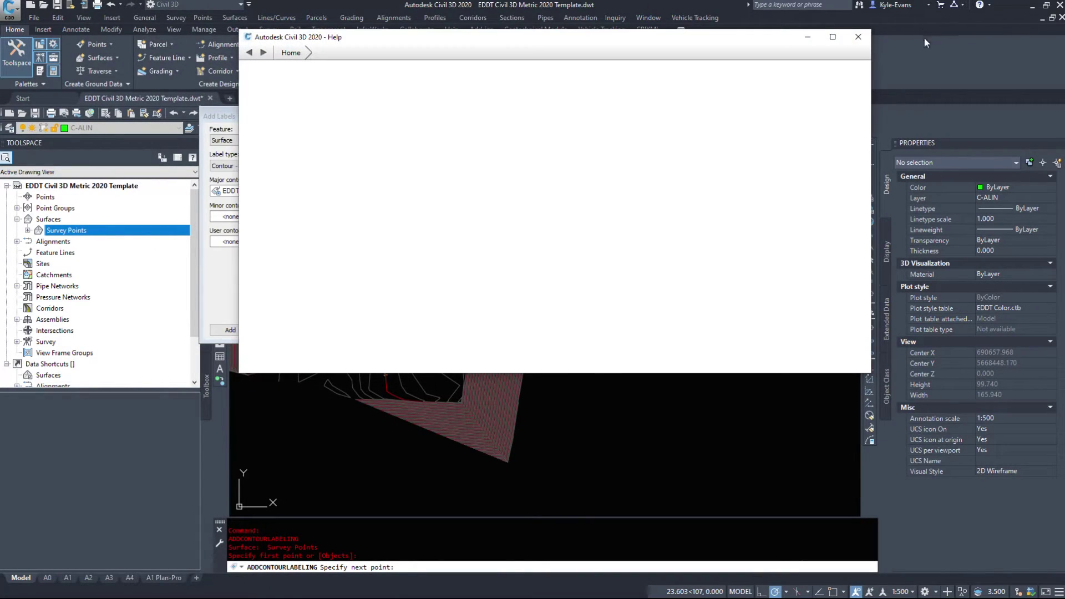
{"action": "left_click", "coordinate": [859, 37]}
Add multiple contour labels along a short line crossing the steep slope on the surface's right side
{"action": "left_click", "coordinate": [232, 334]}
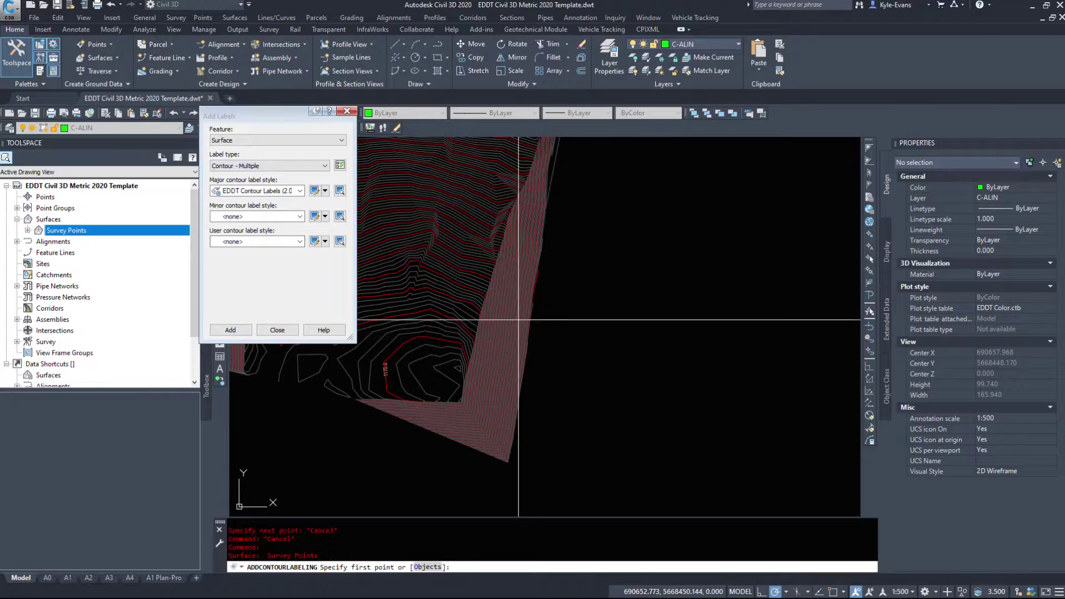
{"action": "left_click", "coordinate": [544, 344]}
{"action": "left_click", "coordinate": [473, 321]}
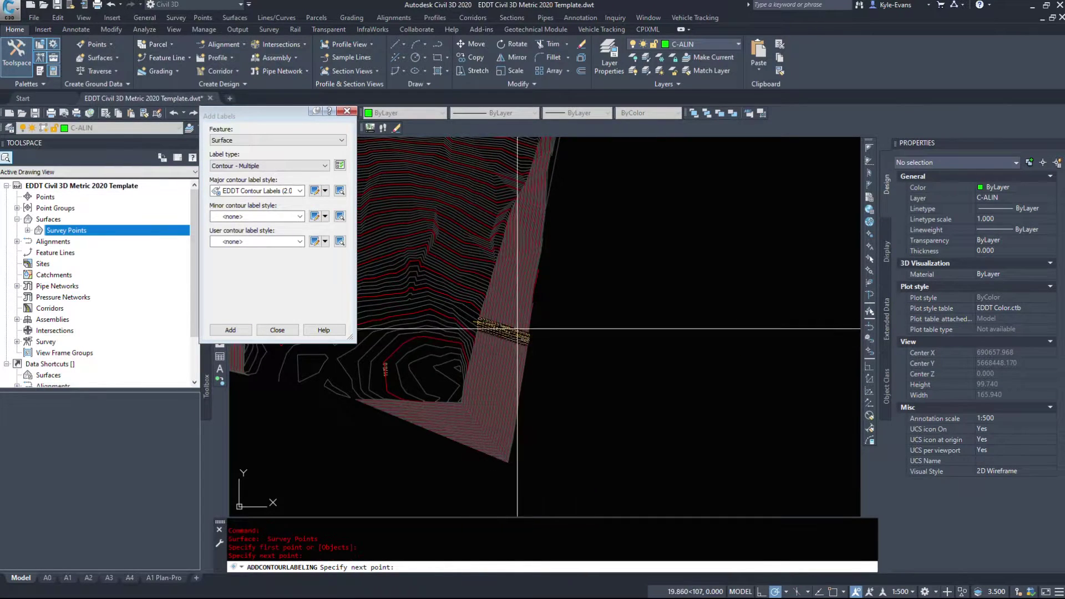
{"action": "key", "text": "Return"}
Stretch both ends of the new label line so it runs lengthwise down the surface's steep right slope
{"action": "scroll", "coordinate": [522, 396], "scroll_direction": "up", "scroll_amount": 4}
{"action": "left_click", "coordinate": [522, 397]}
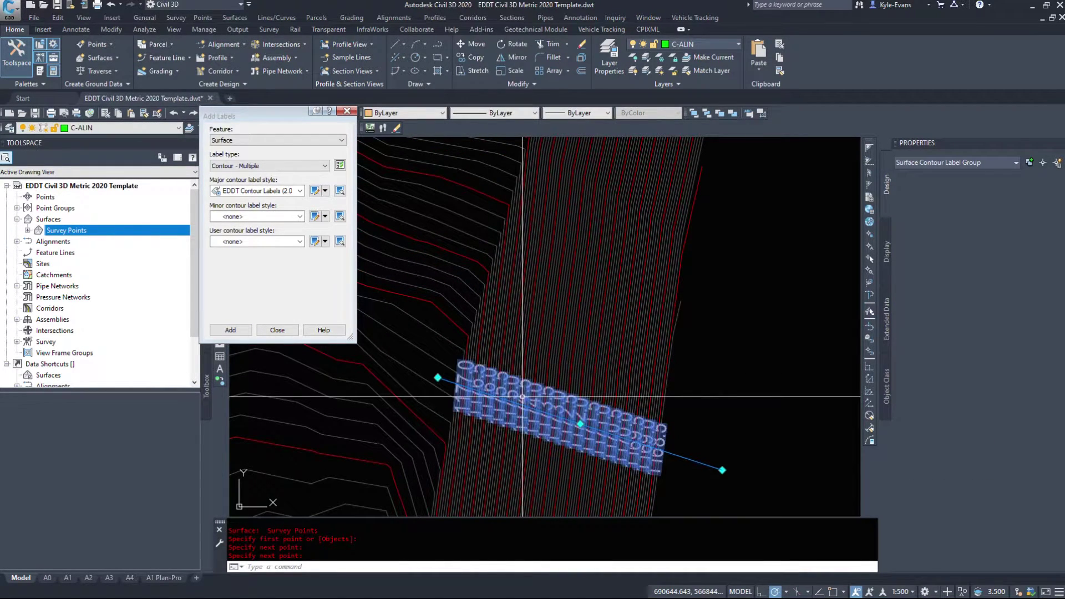
{"action": "left_click", "coordinate": [438, 377]}
{"action": "middle_click_drag", "start_coordinate": [478, 206], "coordinate": [466, 325]}
{"action": "left_click", "coordinate": [491, 213]}
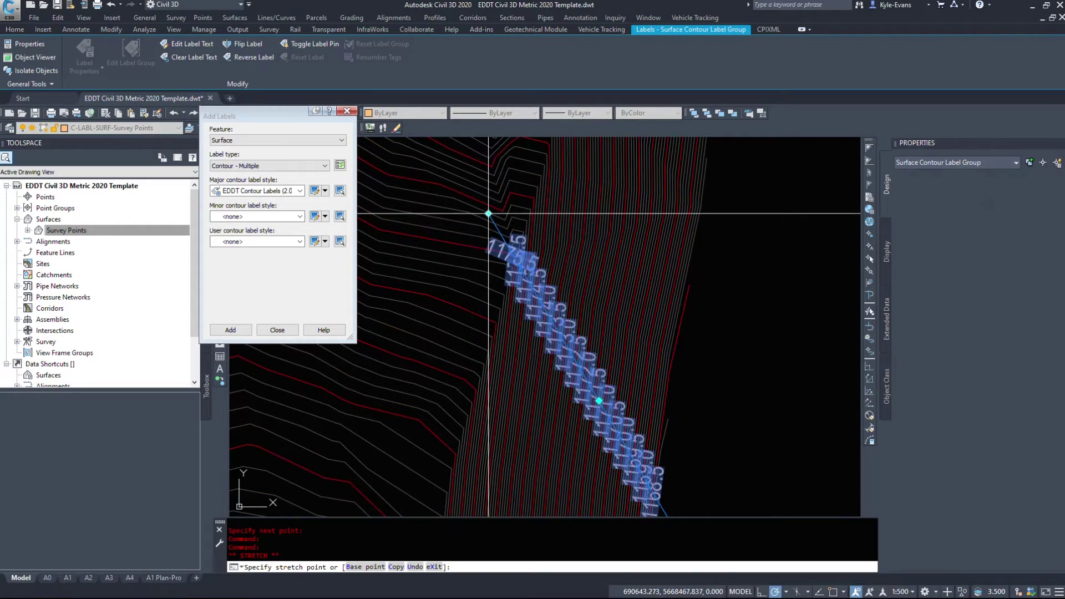
{"action": "middle_click_drag", "start_coordinate": [491, 213], "coordinate": [524, 160]}
{"action": "left_click", "coordinate": [526, 159]}
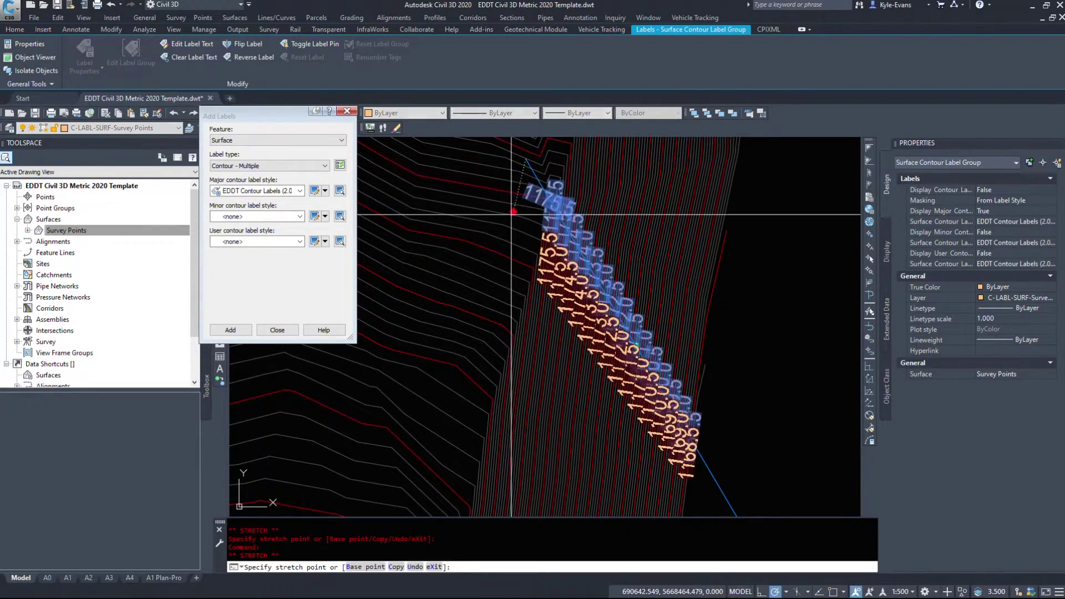
{"action": "left_click", "coordinate": [509, 219]}
{"action": "scroll", "coordinate": [508, 219], "scroll_direction": "down", "scroll_amount": 2}
{"action": "middle_click_drag", "start_coordinate": [609, 341], "coordinate": [589, 267]}
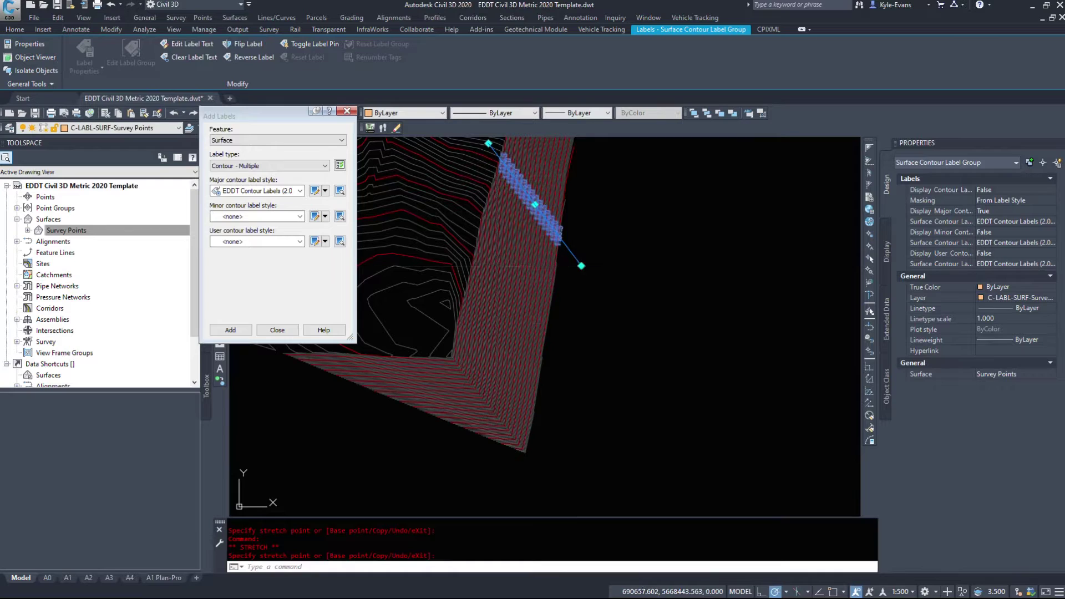
{"action": "left_click", "coordinate": [543, 463]}
{"action": "middle_click_drag", "start_coordinate": [507, 336], "coordinate": [668, 381]}
{"action": "key", "text": "Escape"}
Change the Survey Points surface's style to one with major contours every 1 m
{"action": "left_click", "coordinate": [673, 382]}
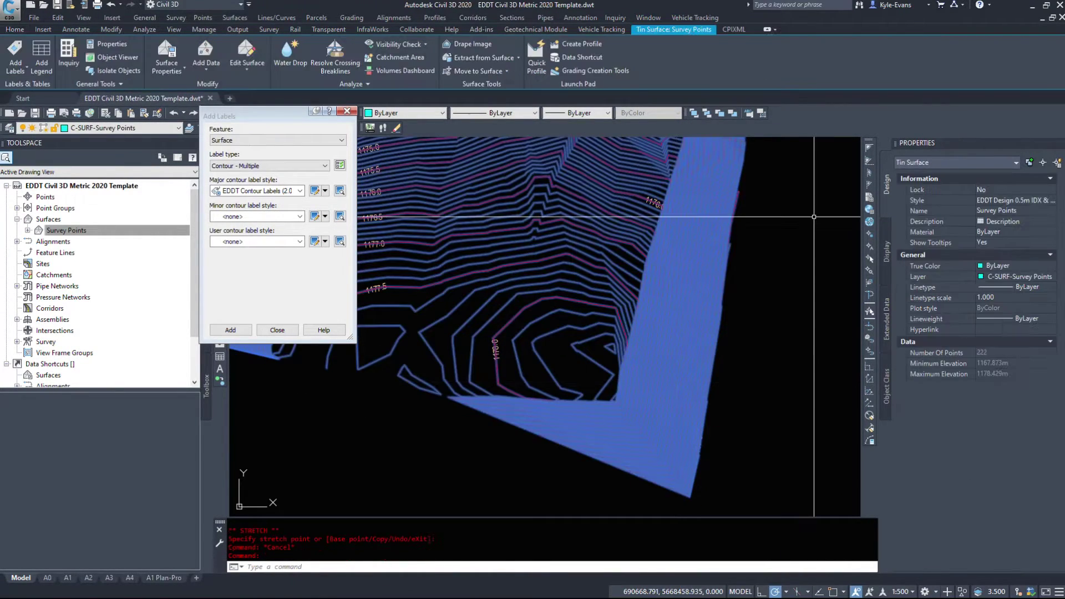
{"action": "left_click", "coordinate": [1006, 201]}
{"action": "left_click", "coordinate": [1019, 247]}
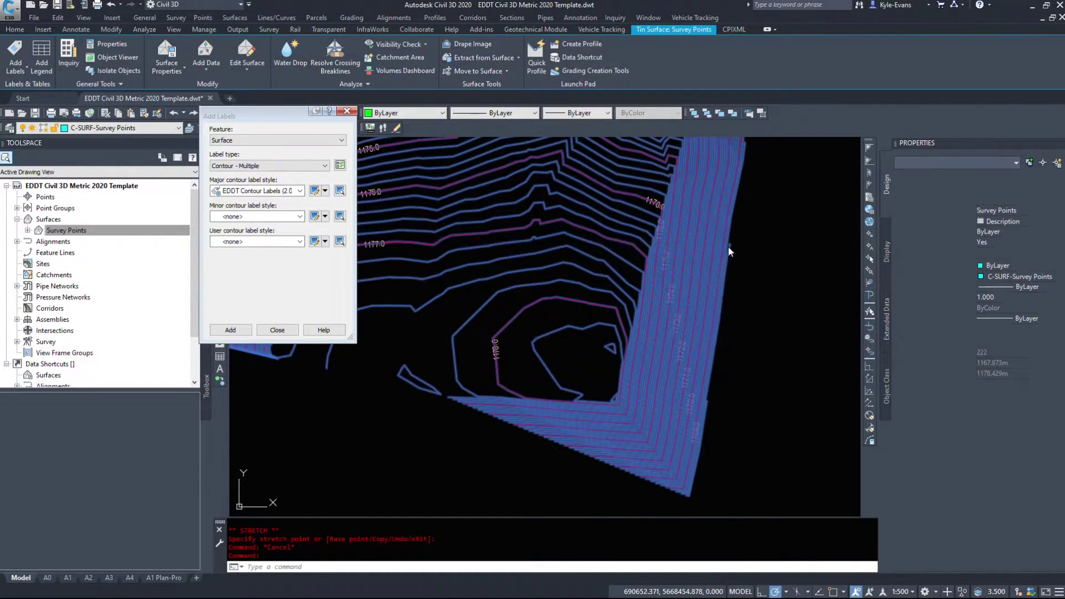
{"action": "key", "text": "Escape"}
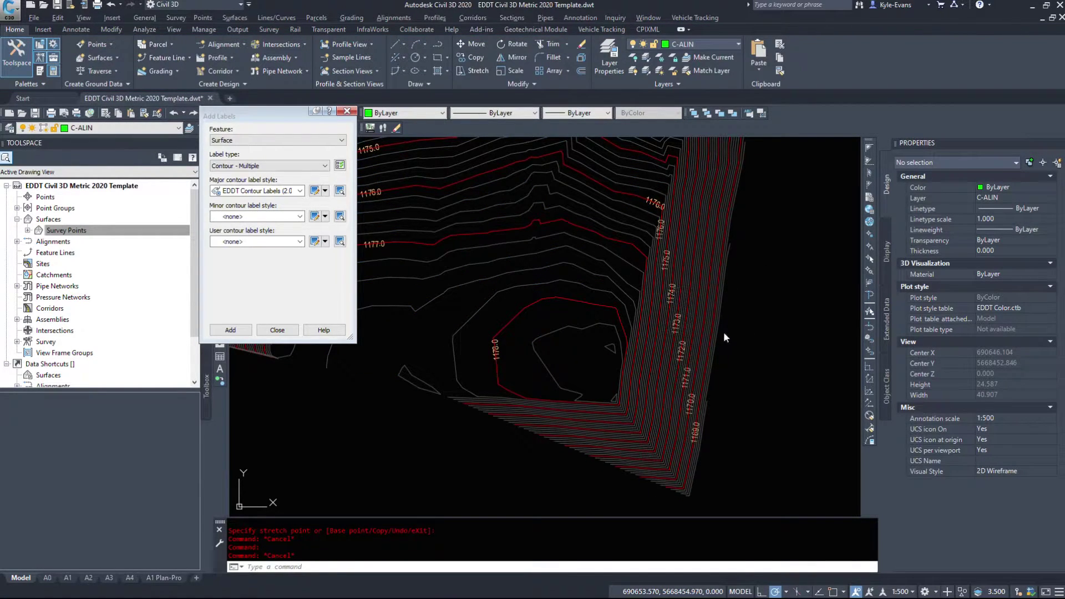
Regenerate the whole drawing with REA and check the contour labels over the surface
{"action": "left_click", "coordinate": [741, 349]}
{"action": "left_click", "coordinate": [772, 311]}
{"action": "left_click", "coordinate": [808, 207]}
{"action": "left_click", "coordinate": [779, 205]}
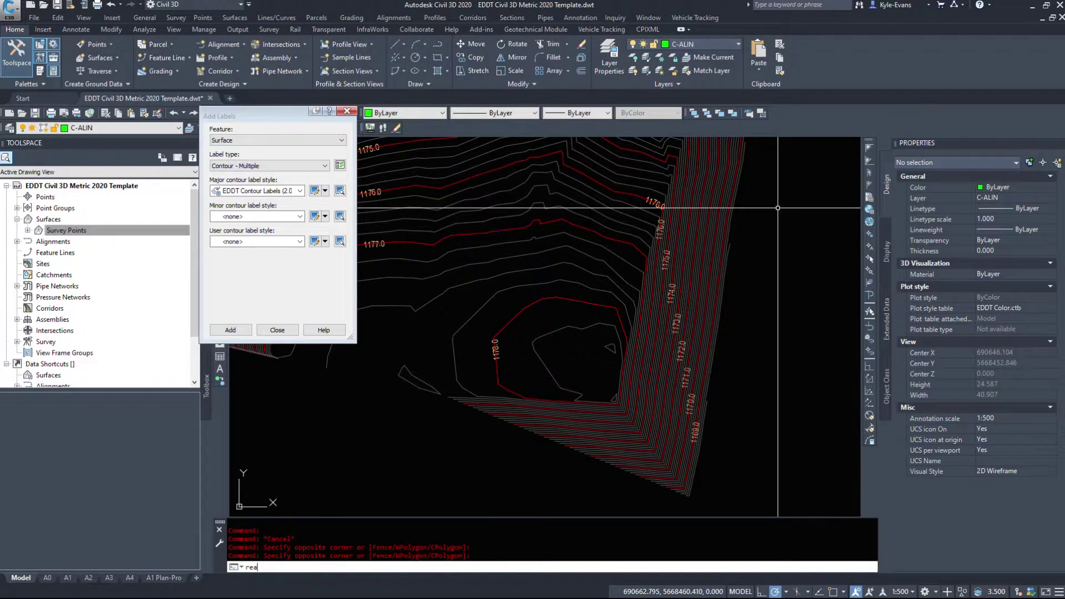
{"action": "type", "text": "rea"}
{"action": "key", "text": "Return"}
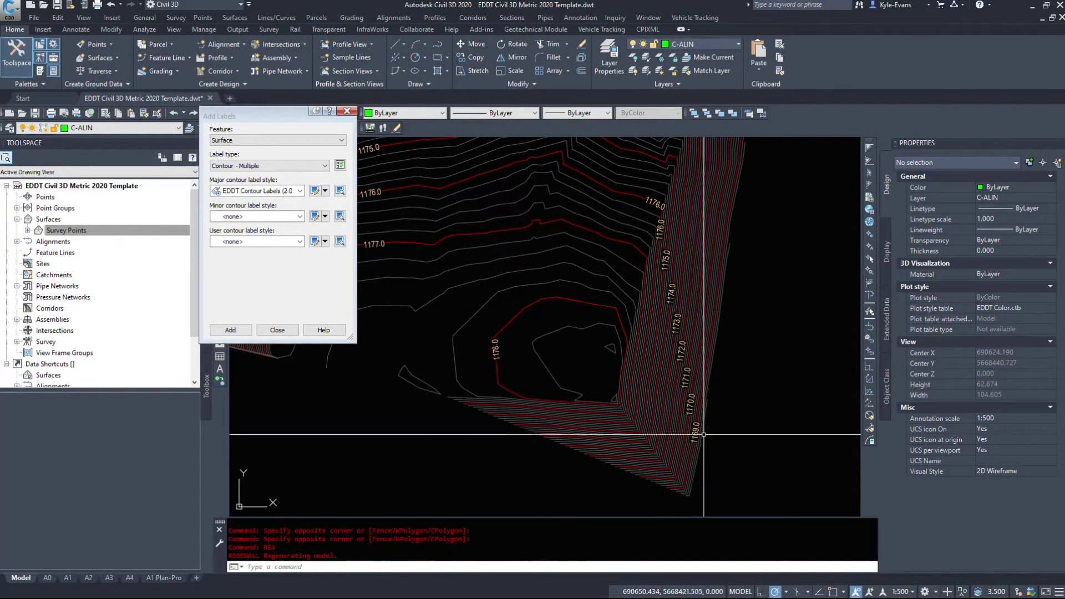
{"action": "mouse_move", "coordinate": [420, 168]}
{"action": "middle_mouse_down"}
{"action": "mouse_move", "coordinate": [594, 203]}
{"action": "mouse_move", "coordinate": [530, 288]}
{"action": "middle_mouse_up"}
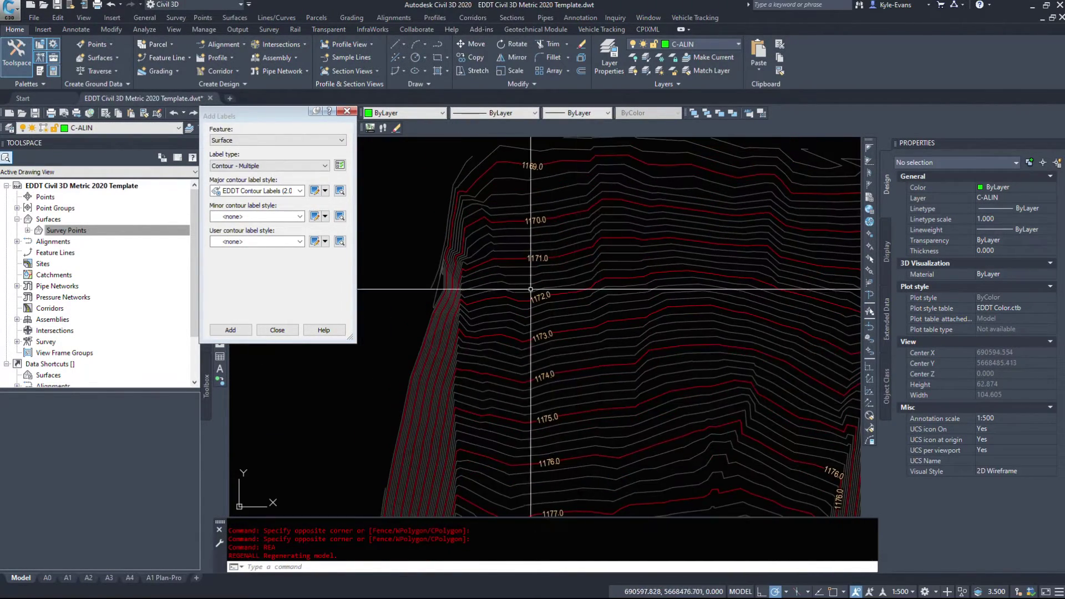
{"action": "middle_click_drag", "start_coordinate": [526, 205], "coordinate": [463, 288]}
{"action": "scroll", "coordinate": [566, 333], "scroll_direction": "down", "scroll_amount": 5}
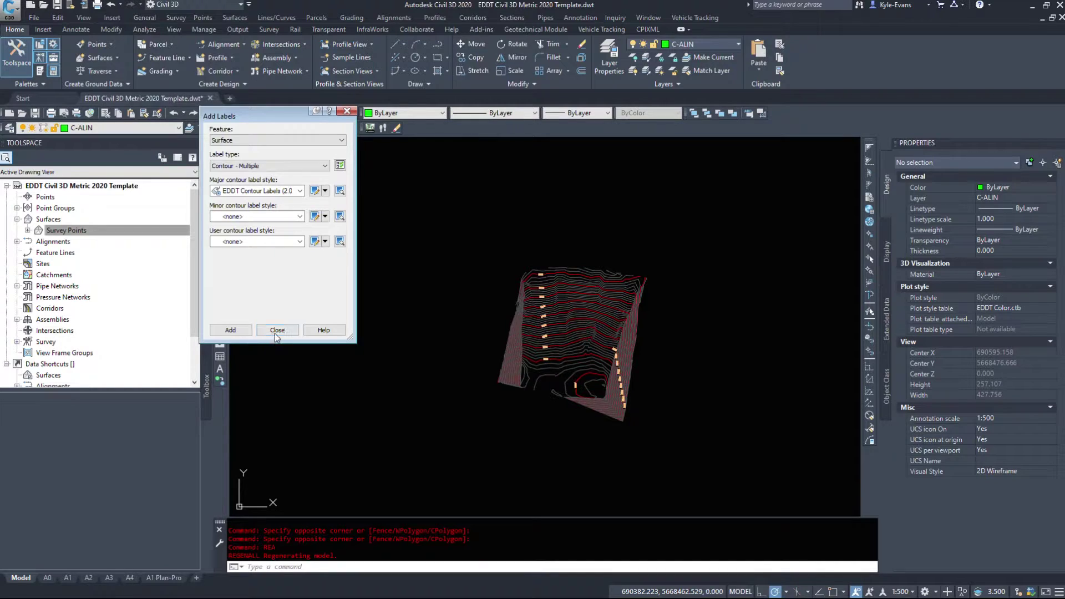
Set the label type to Spot Elevation with the label style EDDT Spot Elevations 3 Decimals (2.0mm)
{"action": "left_click", "coordinate": [249, 166]}
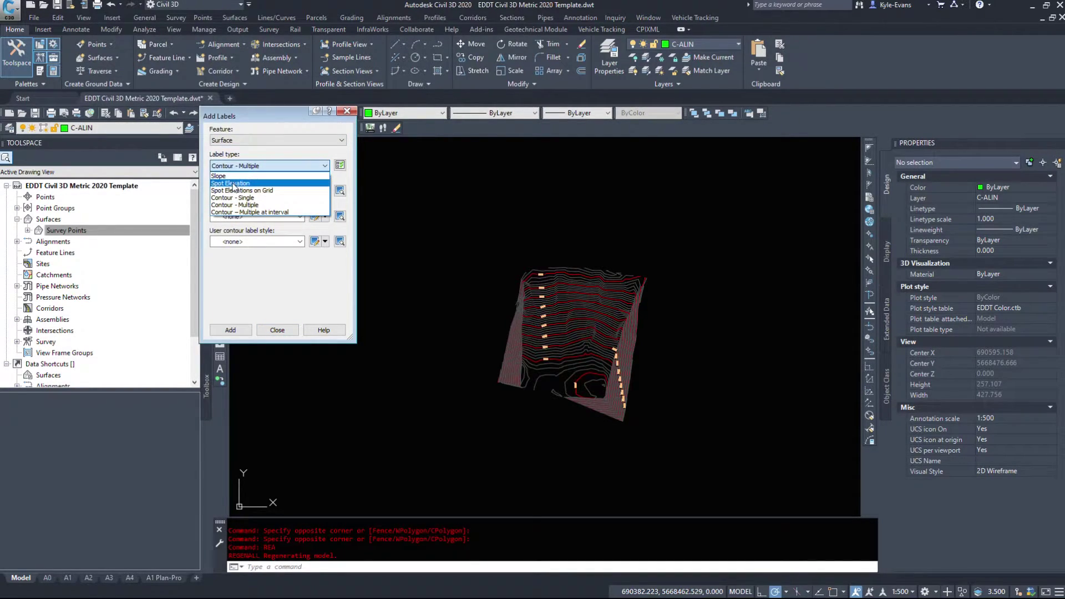
{"action": "left_click", "coordinate": [234, 183]}
{"action": "left_click", "coordinate": [253, 191]}
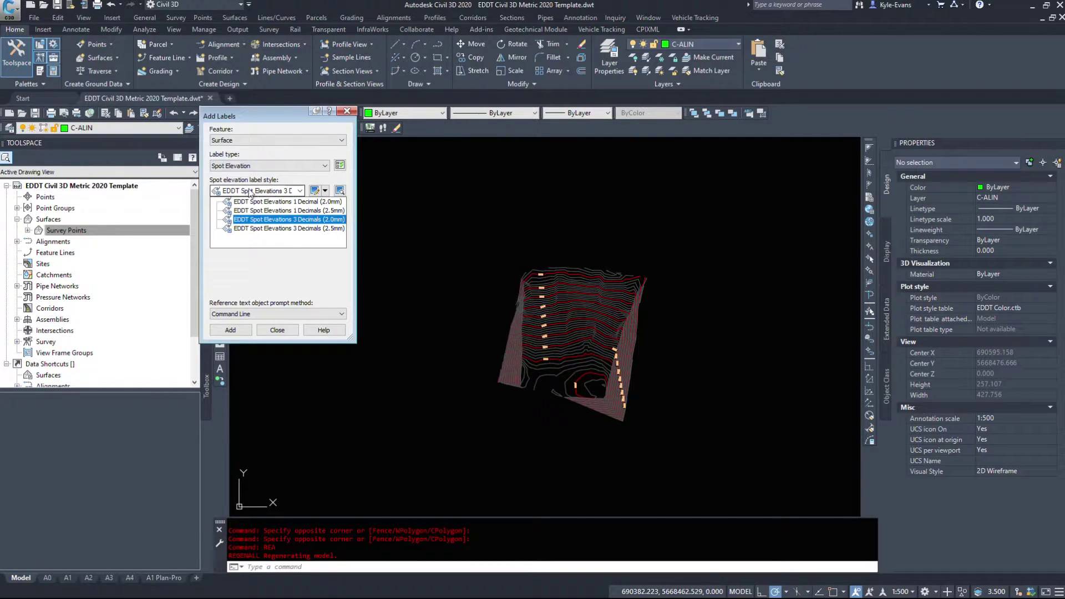
{"action": "left_click", "coordinate": [279, 219]}
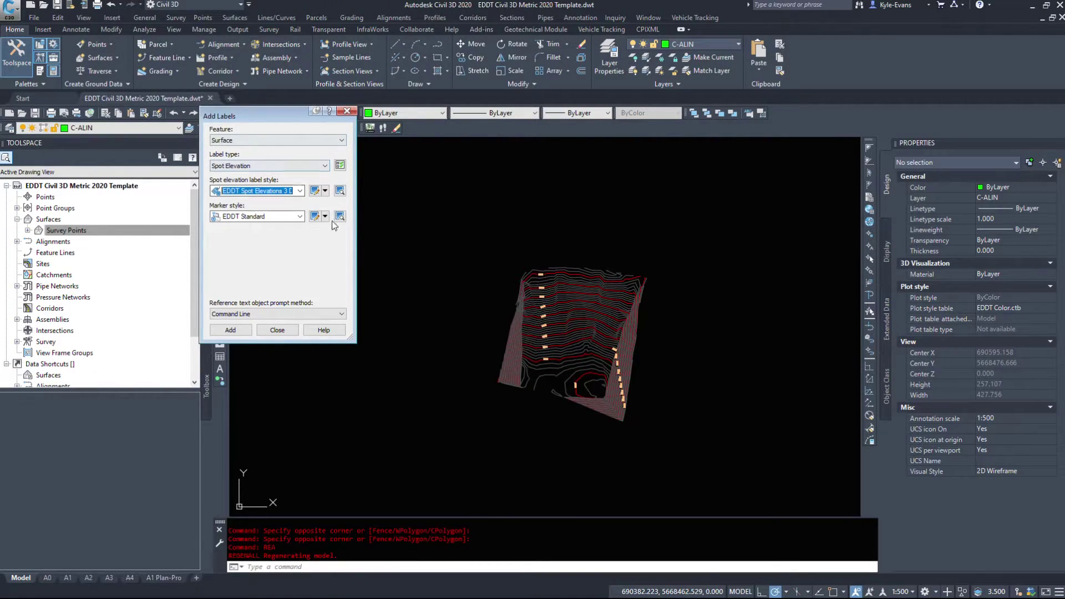
Place four spot elevation labels: inside the lower closed contour, on the right half, near the upper-right edge and in the upper middle
{"action": "left_click", "coordinate": [230, 329]}
{"action": "scroll", "coordinate": [575, 415], "scroll_direction": "up", "scroll_amount": 6}
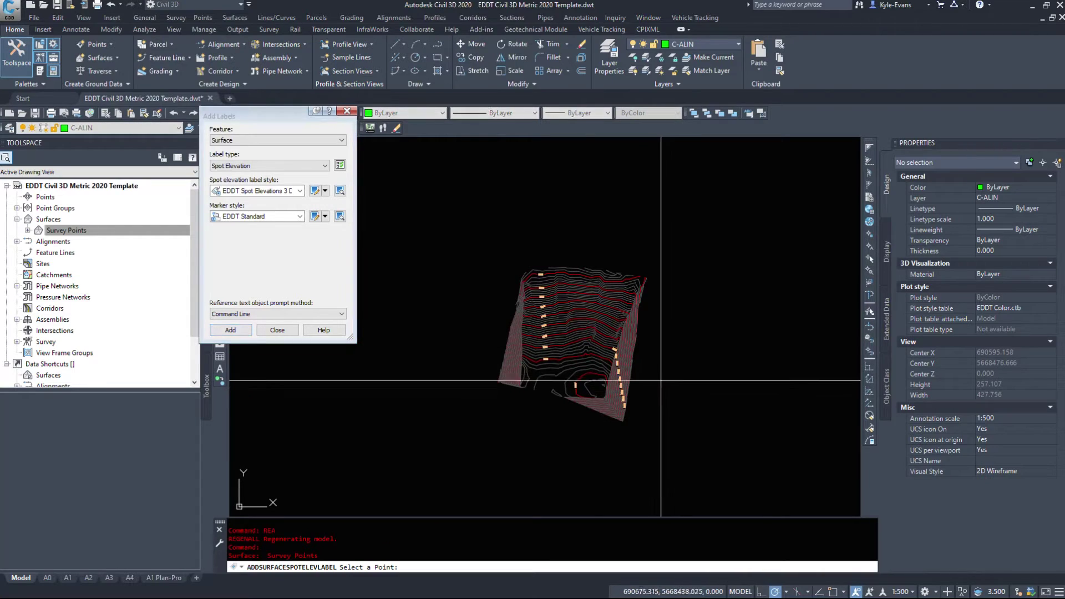
{"action": "left_click", "coordinate": [692, 304]}
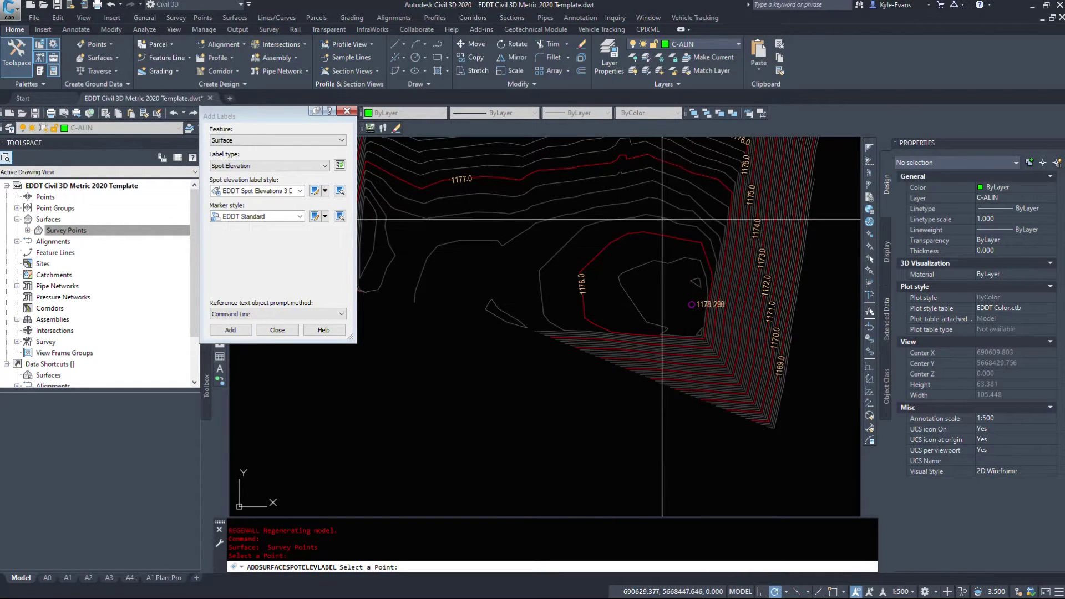
{"action": "mouse_move", "coordinate": [661, 166]}
{"action": "middle_mouse_down"}
{"action": "mouse_move", "coordinate": [548, 385]}
{"action": "mouse_move", "coordinate": [630, 280]}
{"action": "mouse_move", "coordinate": [567, 405]}
{"action": "middle_mouse_up"}
{"action": "left_click", "coordinate": [578, 277]}
{"action": "left_click", "coordinate": [565, 290]}
{"action": "left_click", "coordinate": [423, 392]}
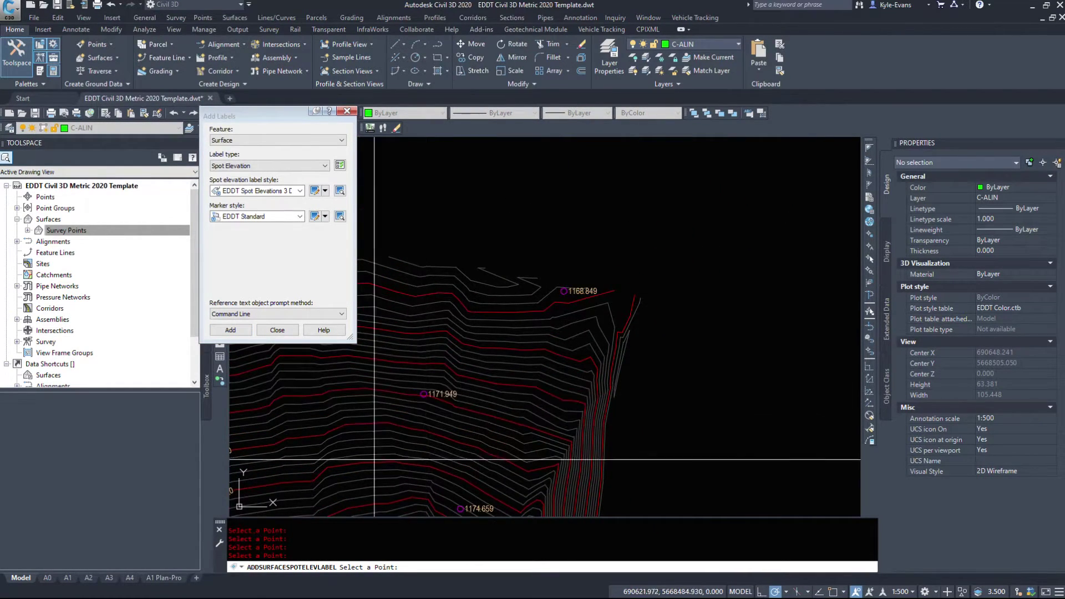
{"action": "middle_click_drag", "start_coordinate": [373, 460], "coordinate": [603, 331]}
{"action": "key", "text": "Escape"}
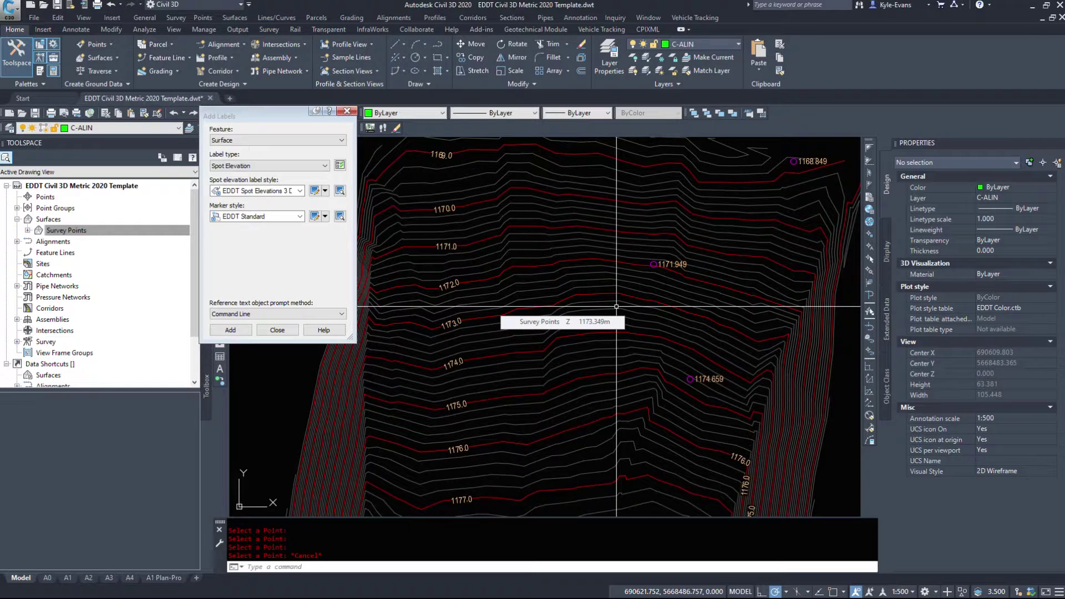
Window-select all contour and spot elevation labels on the surface and delete them
{"action": "scroll", "coordinate": [625, 152], "scroll_direction": "down", "scroll_amount": 4}
{"action": "left_click", "coordinate": [500, 199]}
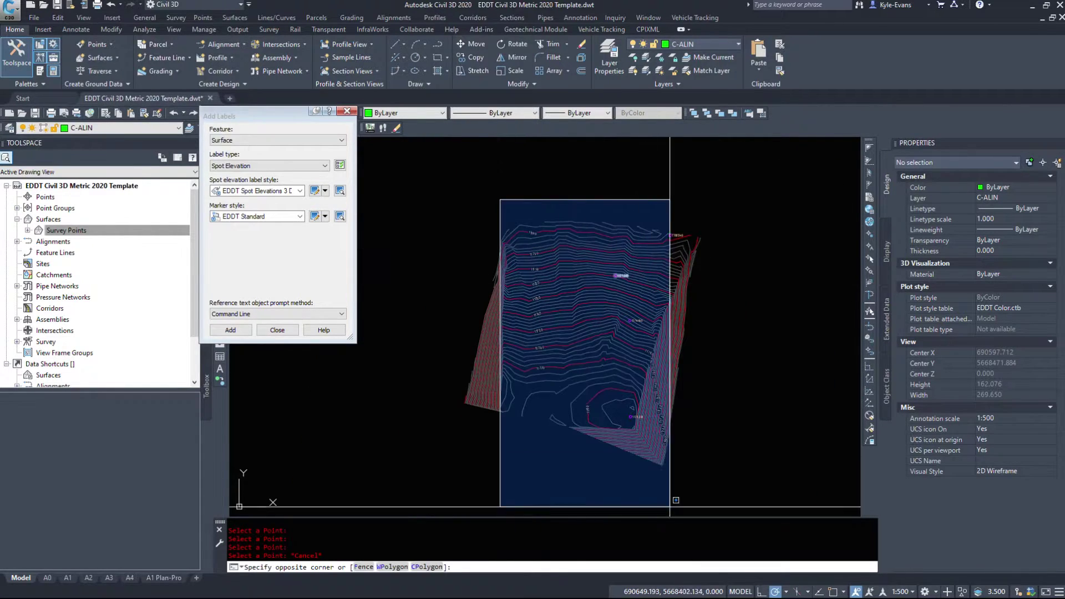
{"action": "left_click", "coordinate": [702, 485]}
{"action": "key", "text": "Delete"}
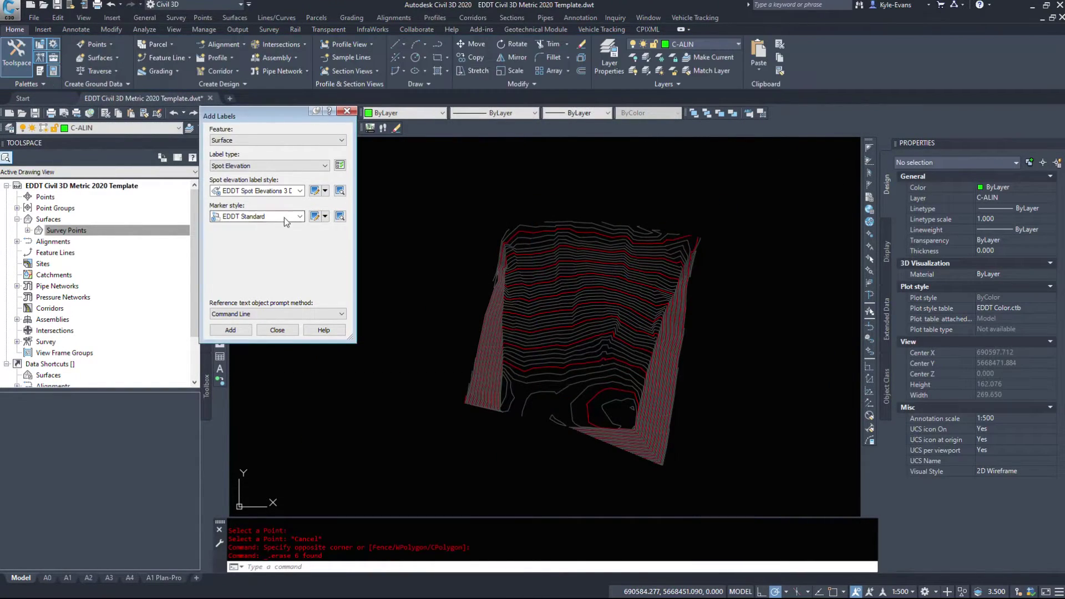
Change the label type to Spot Elevations on Grid
{"action": "left_click", "coordinate": [261, 169]}
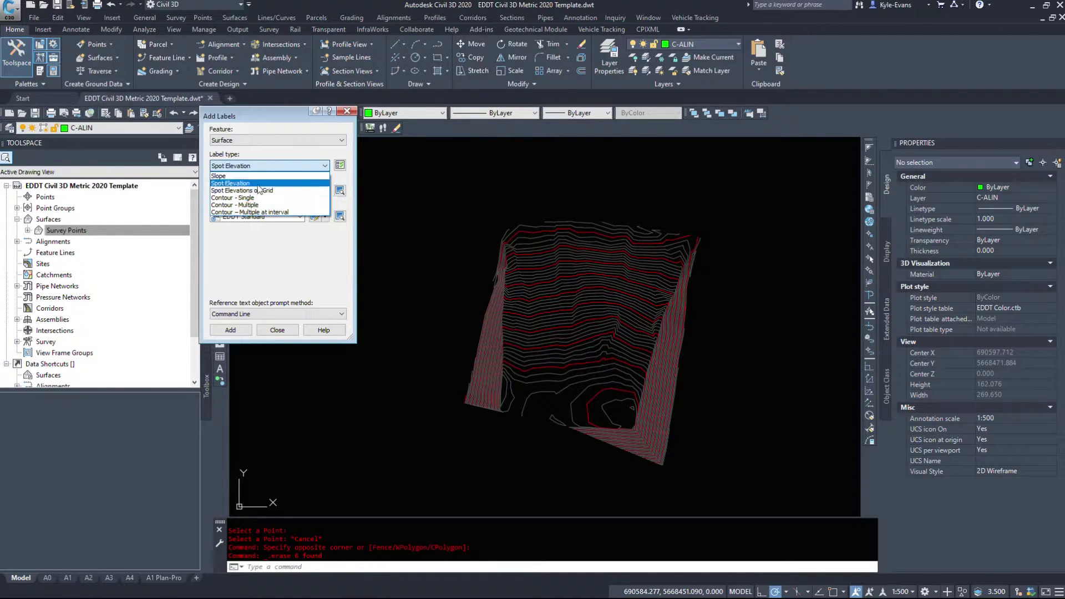
{"action": "left_click", "coordinate": [258, 191]}
{"action": "left_click", "coordinate": [230, 330]}
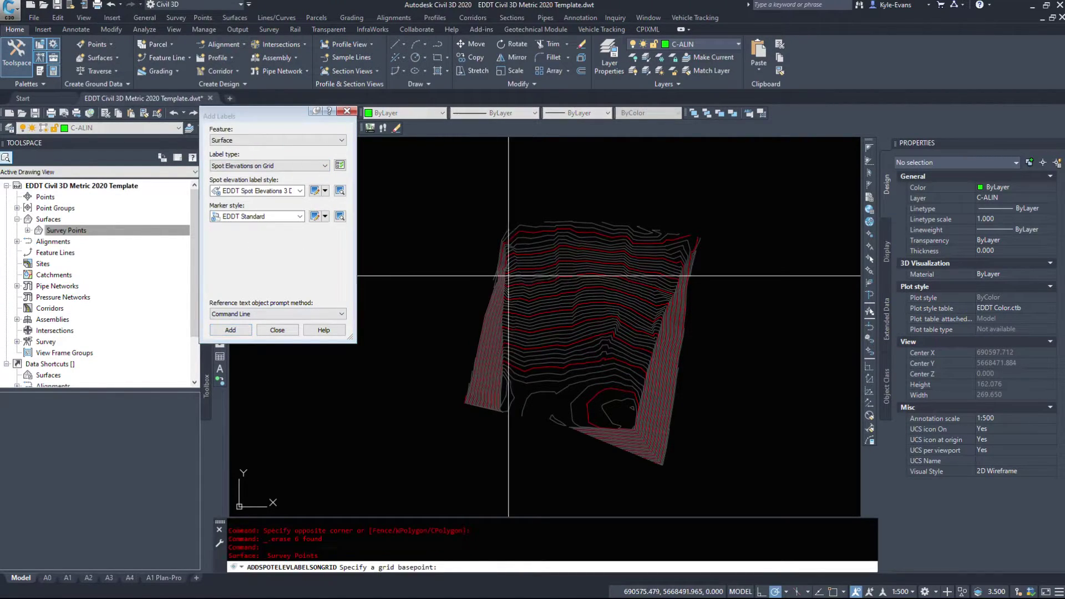
{"action": "left_click", "coordinate": [451, 198]}
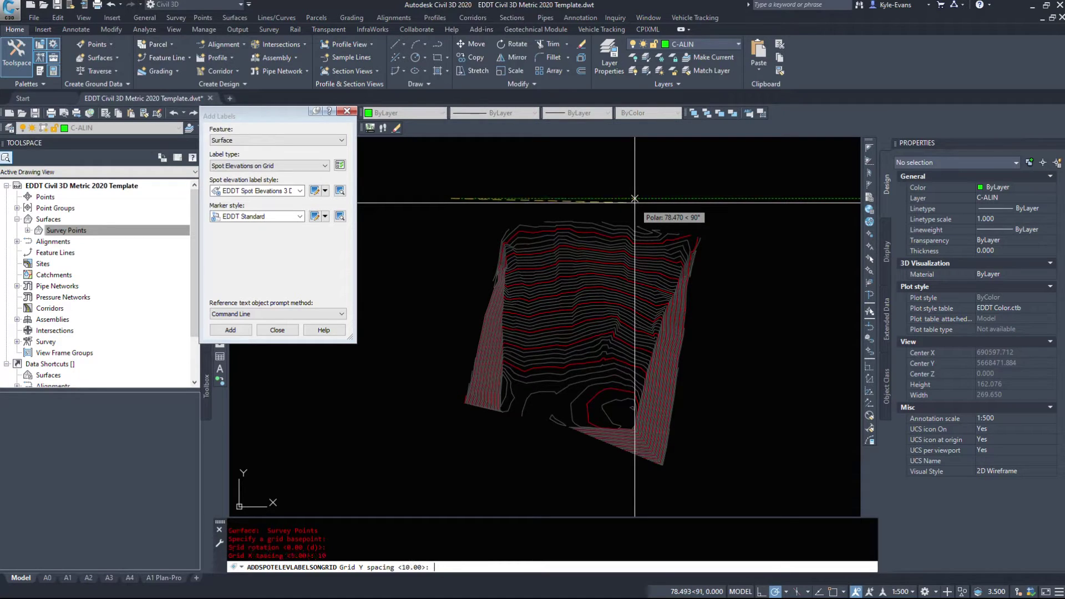
{"action": "key", "text": "Return"}
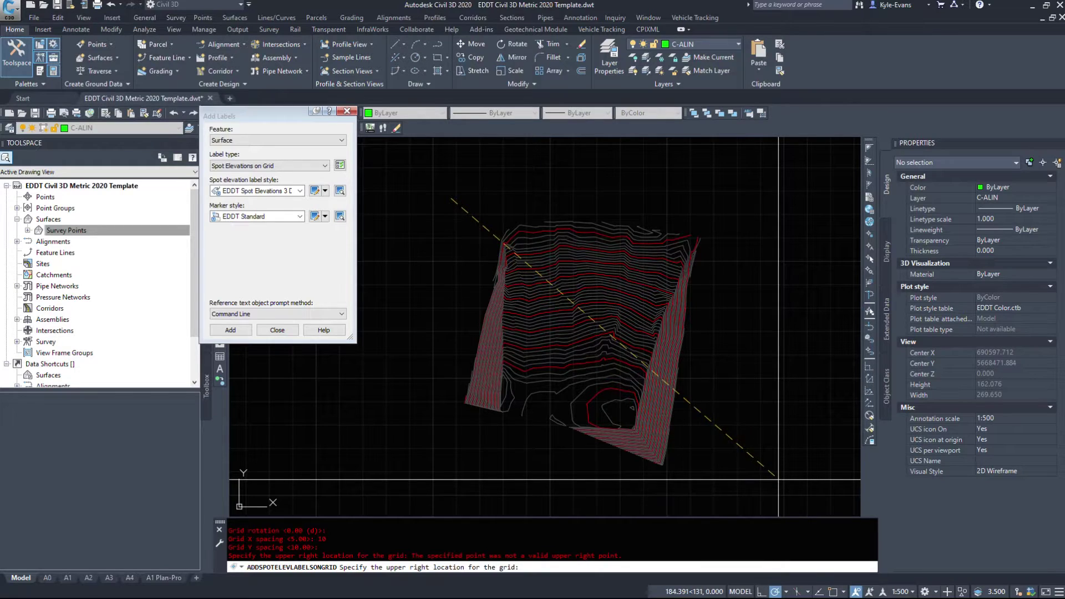
{"action": "key", "text": "Escape"}
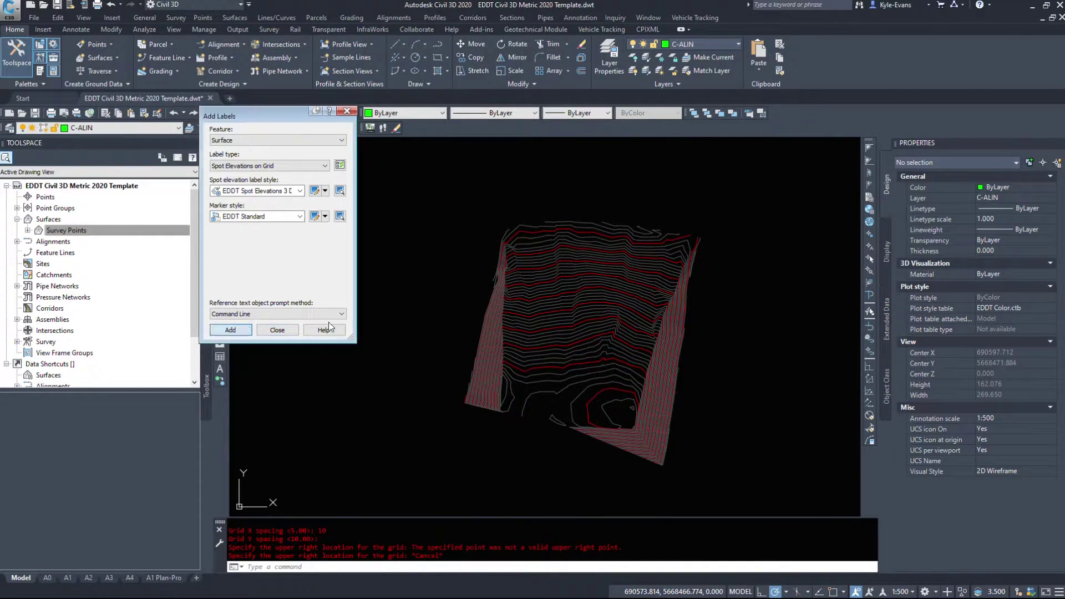
{"action": "left_click", "coordinate": [230, 330]}
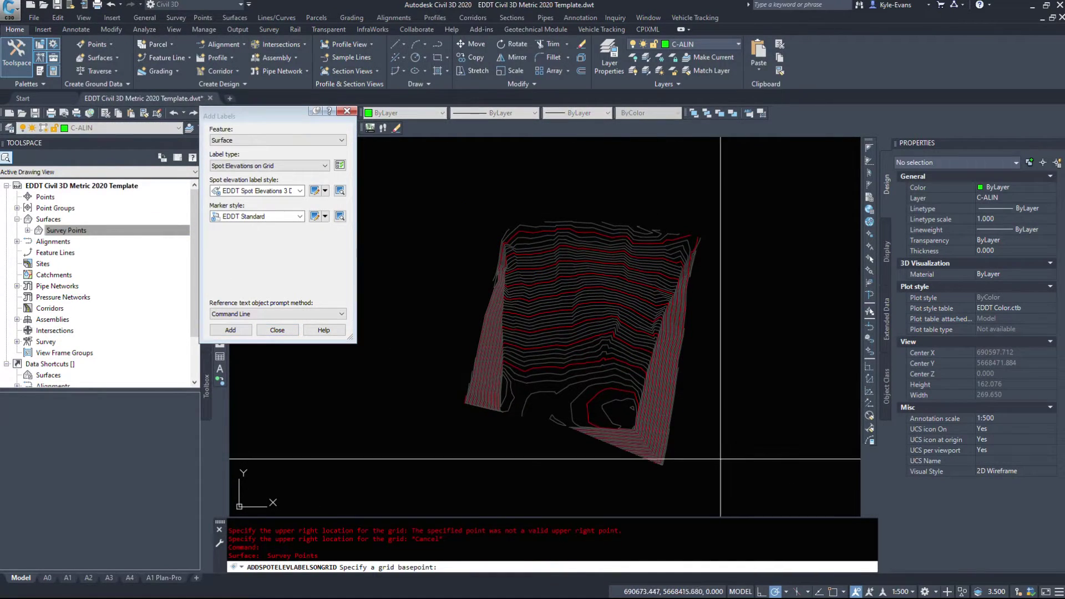
{"action": "left_click", "coordinate": [451, 476]}
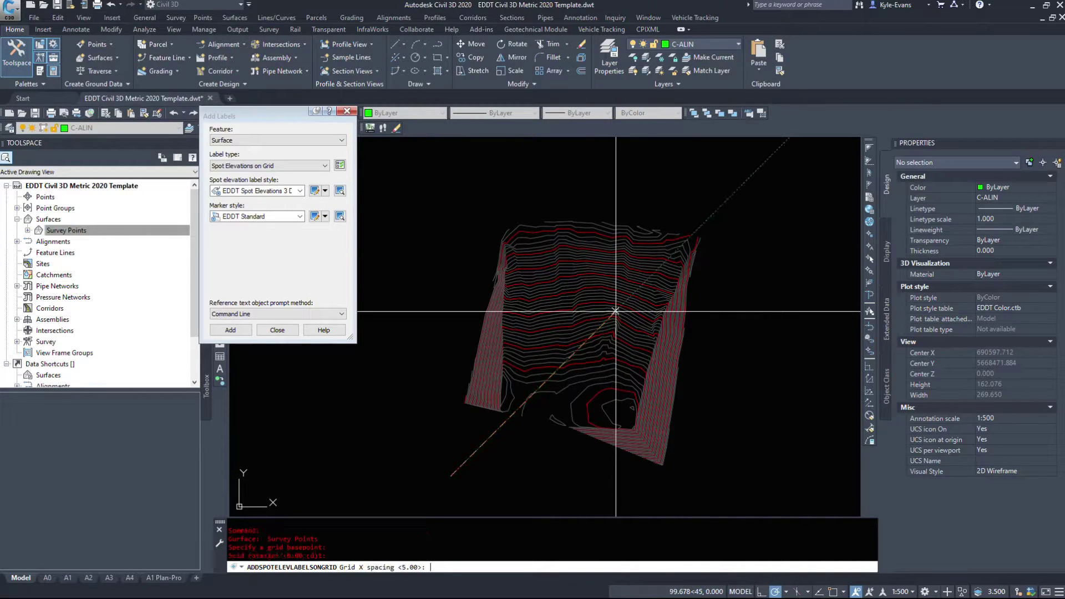
{"action": "key", "text": "Escape"}
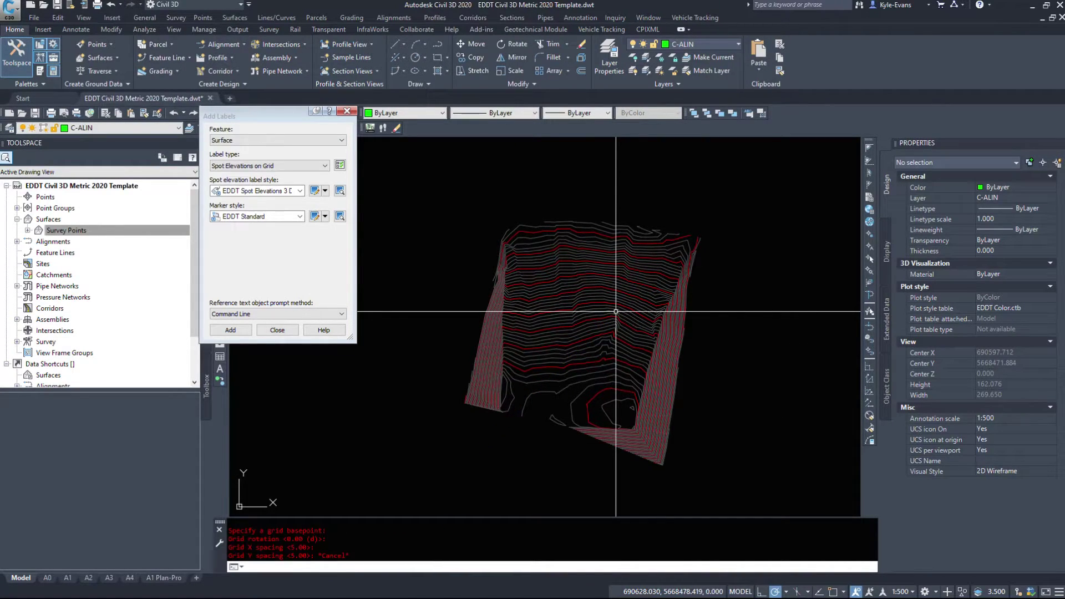
Add an unrotated grid of spot elevation labels at 10 by 10 spacing, from below the surface's lower-left corner to beyond its upper-right corner
{"action": "key", "text": "Return"}
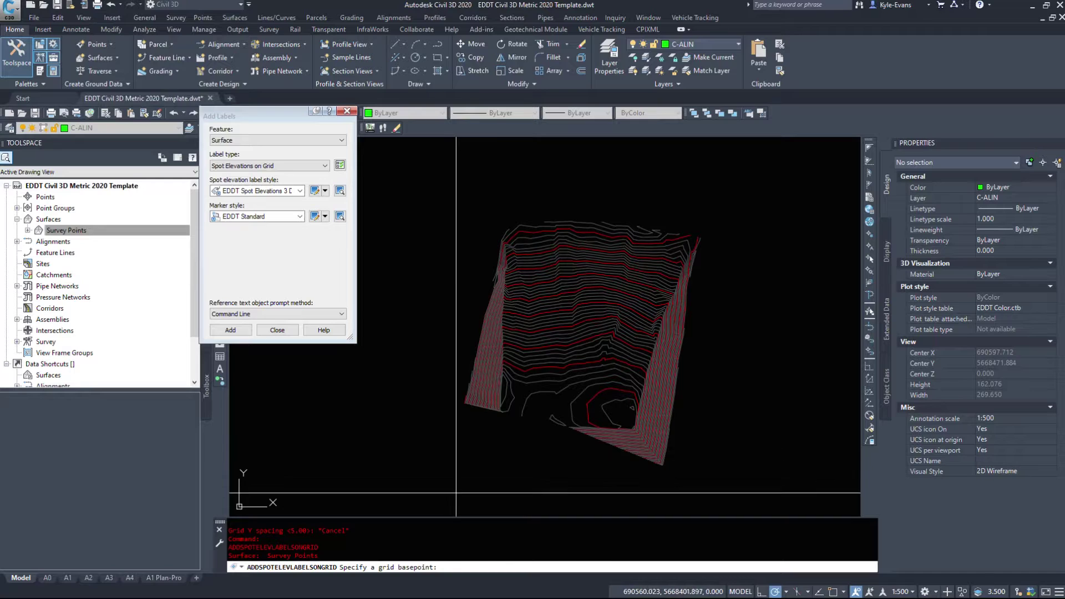
{"action": "left_click", "coordinate": [453, 475]}
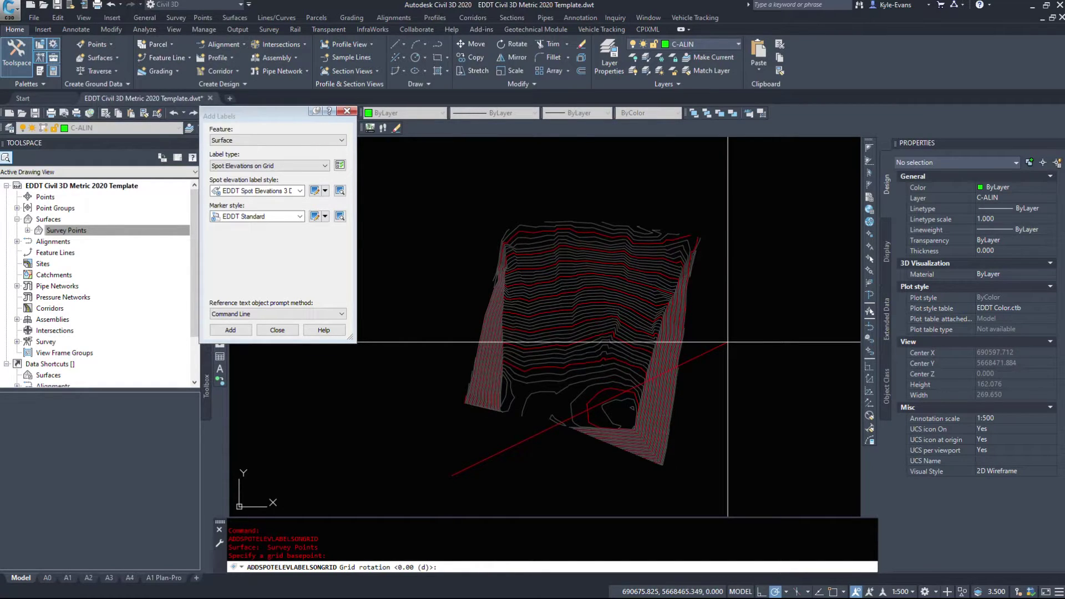
{"action": "type", "text": "0"}
{"action": "key", "text": "Return"}
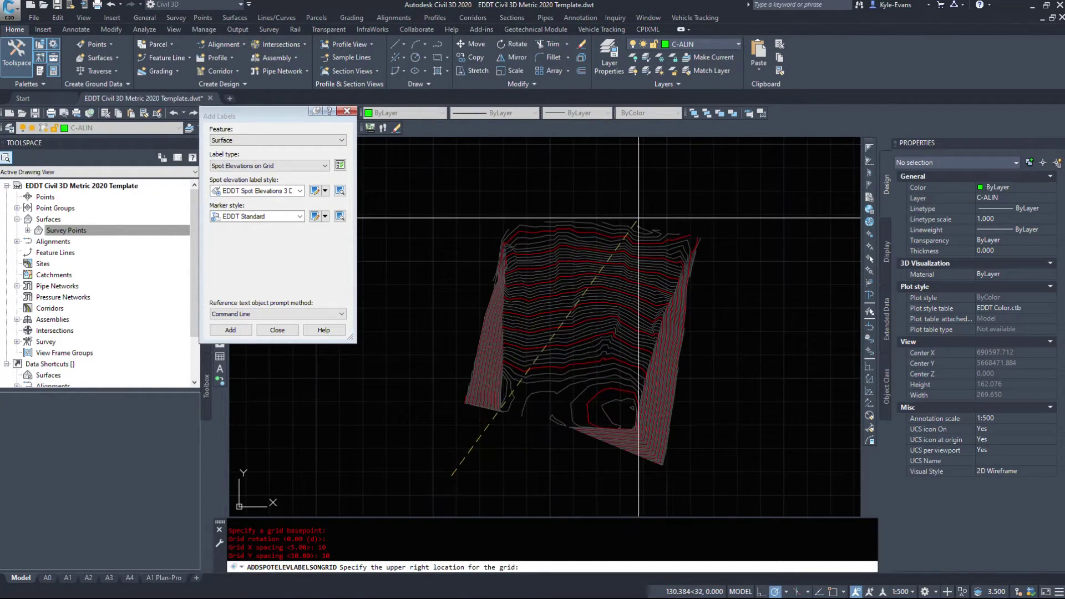
{"action": "left_click", "coordinate": [732, 219]}
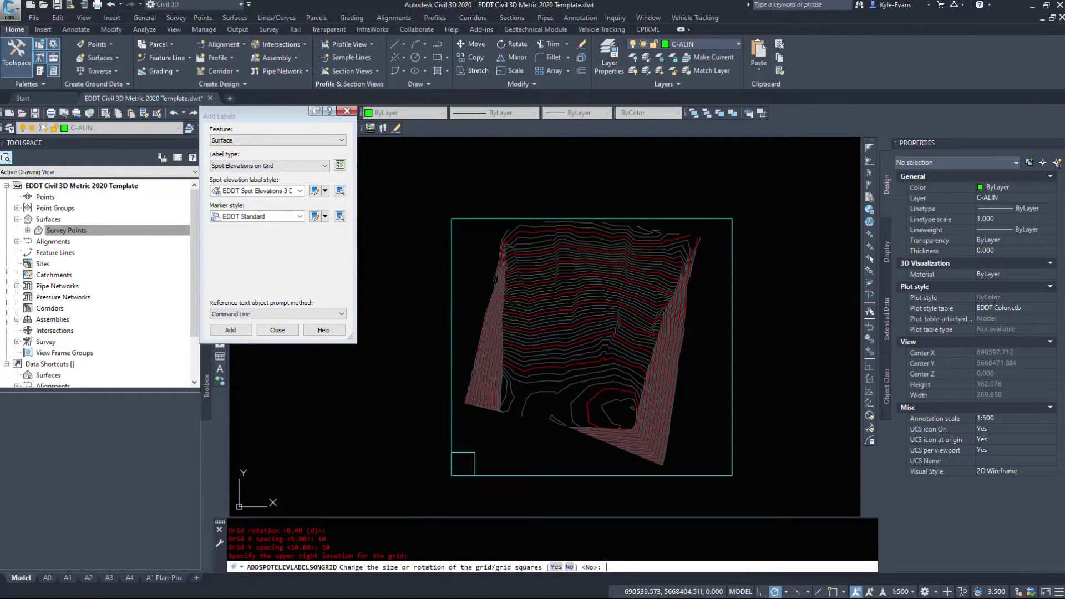
{"action": "key", "text": "Return"}
{"action": "scroll", "coordinate": [703, 339], "scroll_direction": "up", "scroll_amount": 4}
{"action": "key", "text": "Escape"}
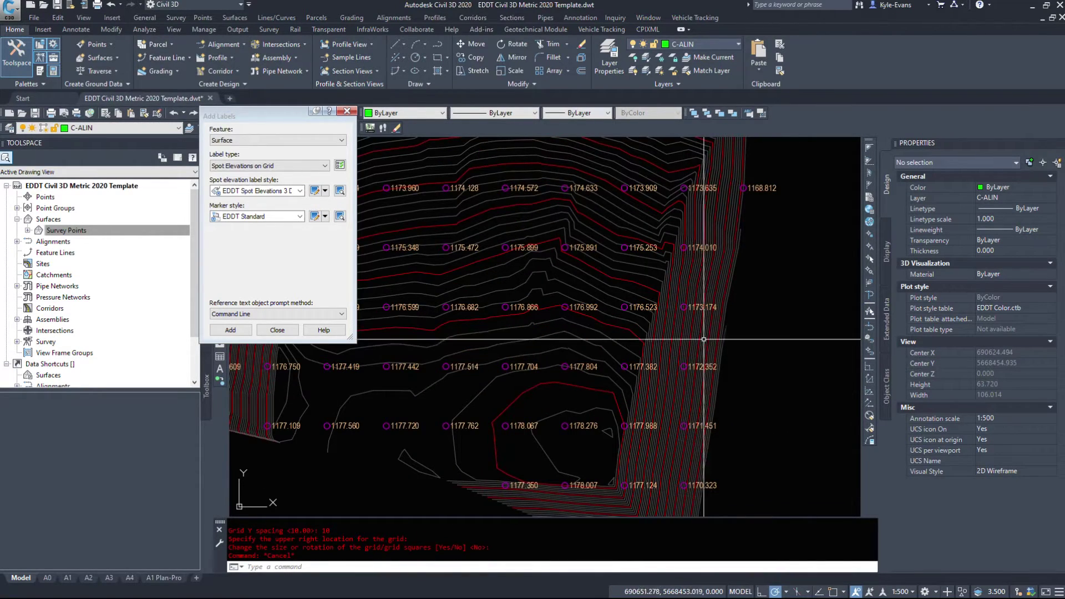
Examine the gridded spot elevation labels across the whole surface and up close along its upper edge
{"action": "scroll", "coordinate": [623, 451], "scroll_direction": "down", "scroll_amount": 5}
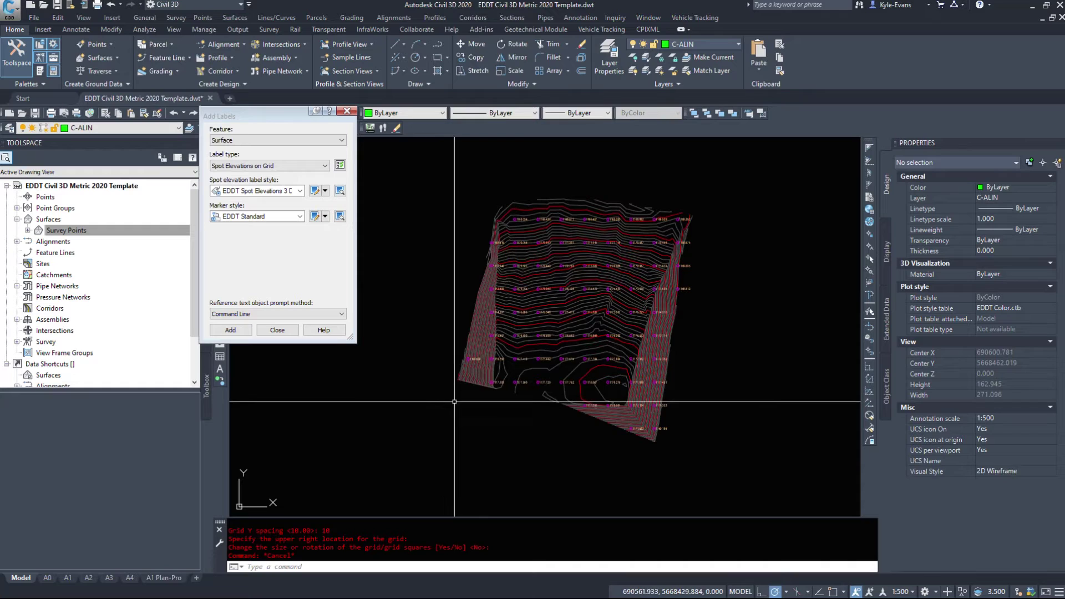
{"action": "left_click", "coordinate": [454, 401]}
{"action": "left_click", "coordinate": [728, 199]}
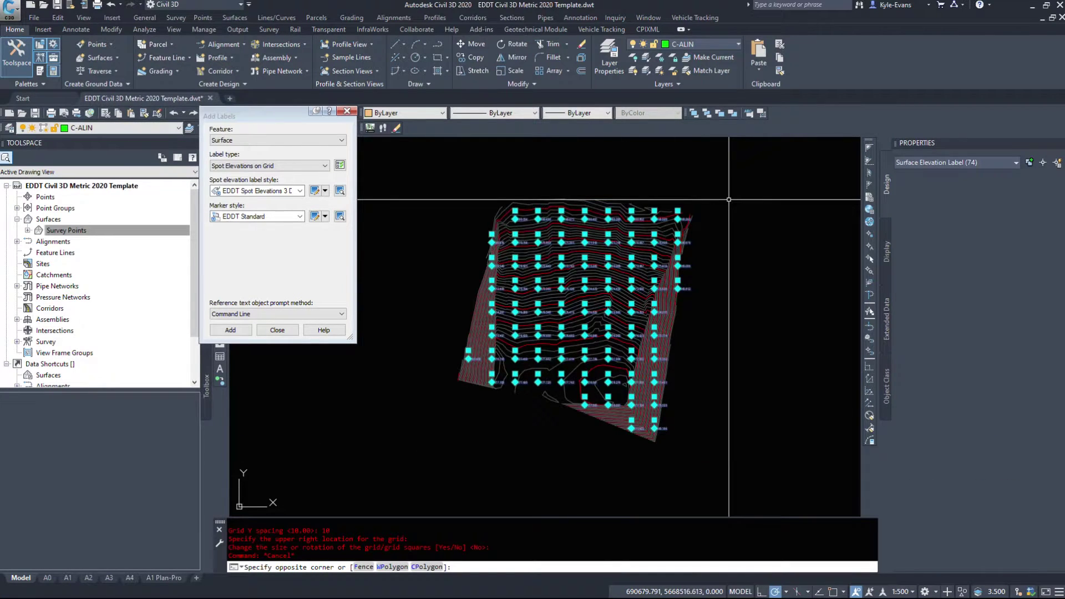
{"action": "key", "text": "Escape"}
{"action": "scroll", "coordinate": [564, 267], "scroll_direction": "up", "scroll_amount": 6}
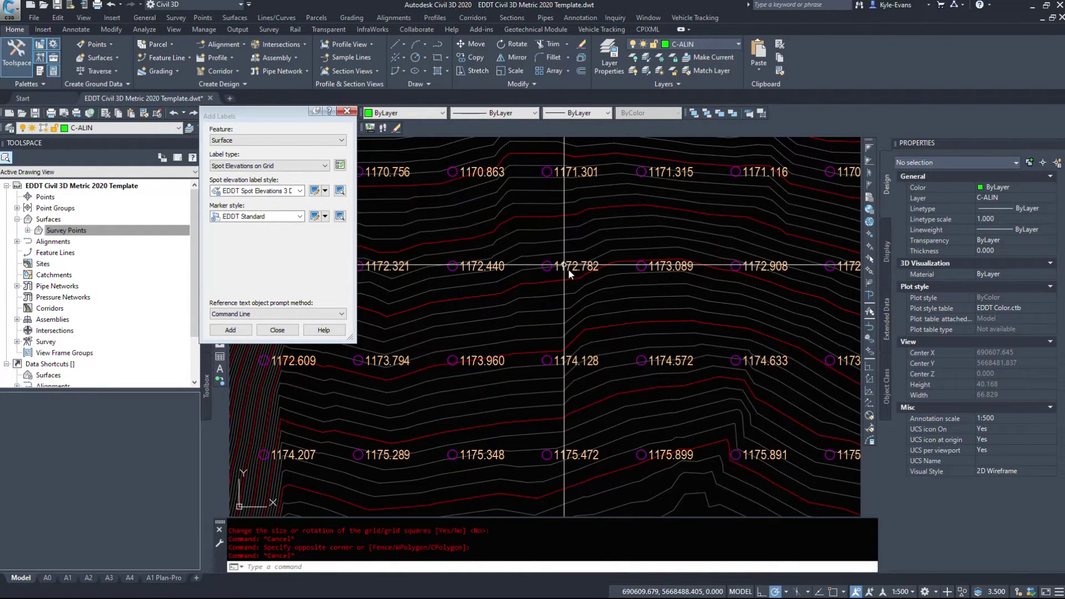
{"action": "scroll", "coordinate": [564, 265], "scroll_direction": "up", "scroll_amount": 1}
{"action": "middle_click_drag", "start_coordinate": [559, 222], "coordinate": [530, 516]}
{"action": "scroll", "coordinate": [631, 360], "scroll_direction": "down", "scroll_amount": 2}
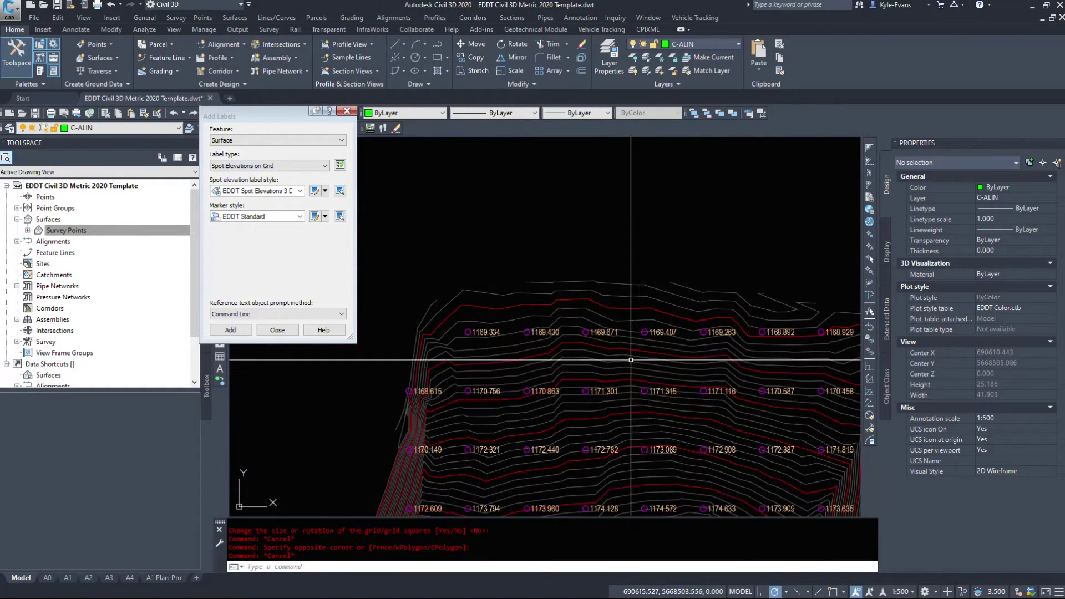
{"action": "middle_click_drag", "start_coordinate": [630, 359], "coordinate": [548, 230]}
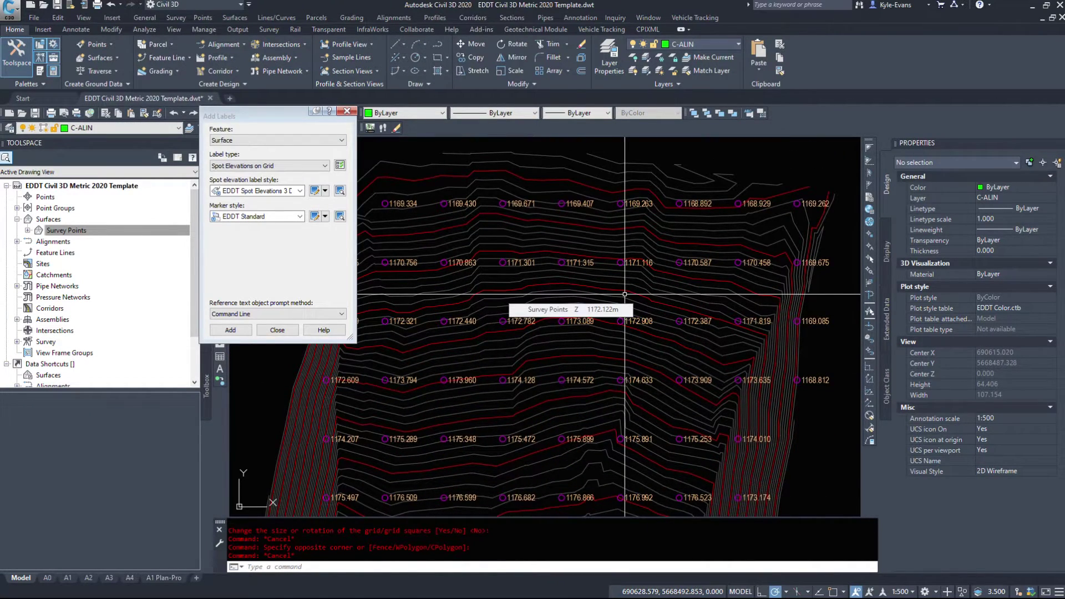
{"action": "scroll", "coordinate": [624, 316], "scroll_direction": "down", "scroll_amount": 6}
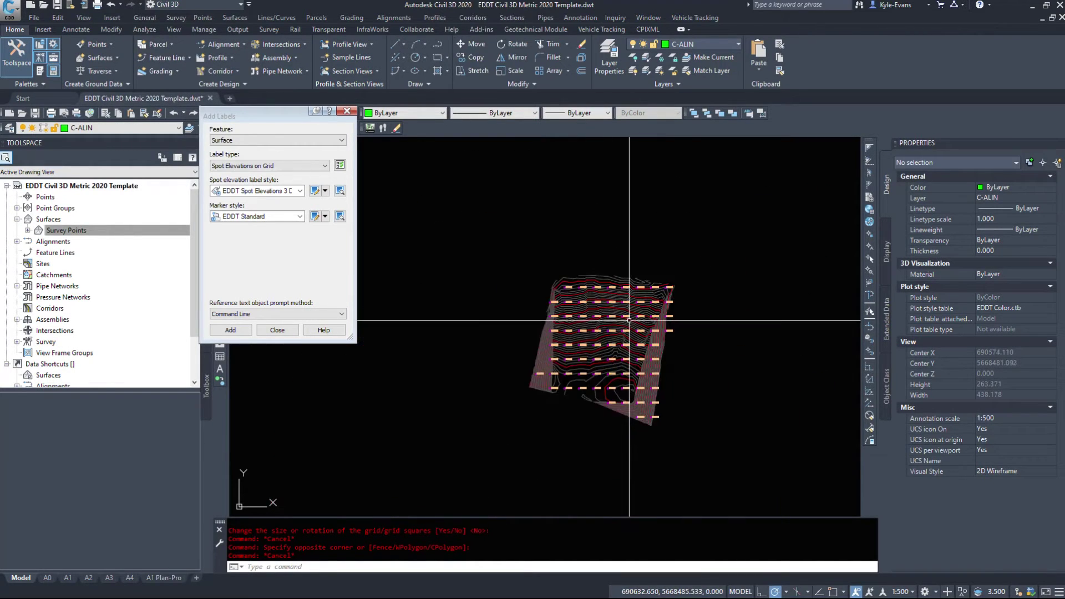
Select all gridded spot elevation labels on the surface and delete them
{"action": "left_click", "coordinate": [545, 266]}
{"action": "left_click", "coordinate": [602, 390]}
{"action": "left_click", "coordinate": [481, 455]}
{"action": "left_click", "coordinate": [559, 307]}
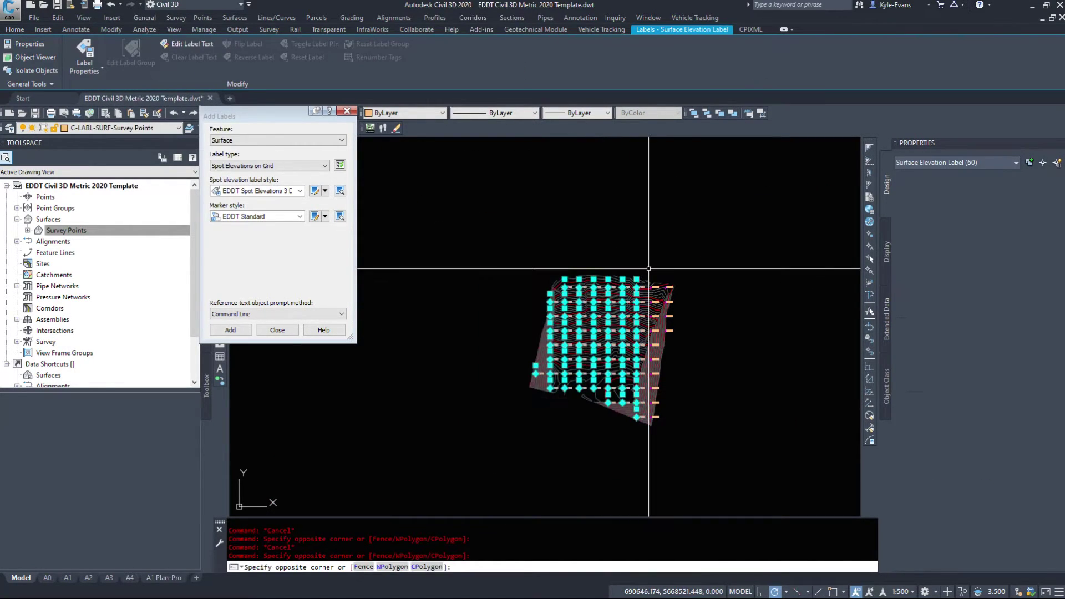
{"action": "left_click", "coordinate": [582, 222]}
{"action": "left_click", "coordinate": [685, 450]}
{"action": "key", "text": "Delete"}
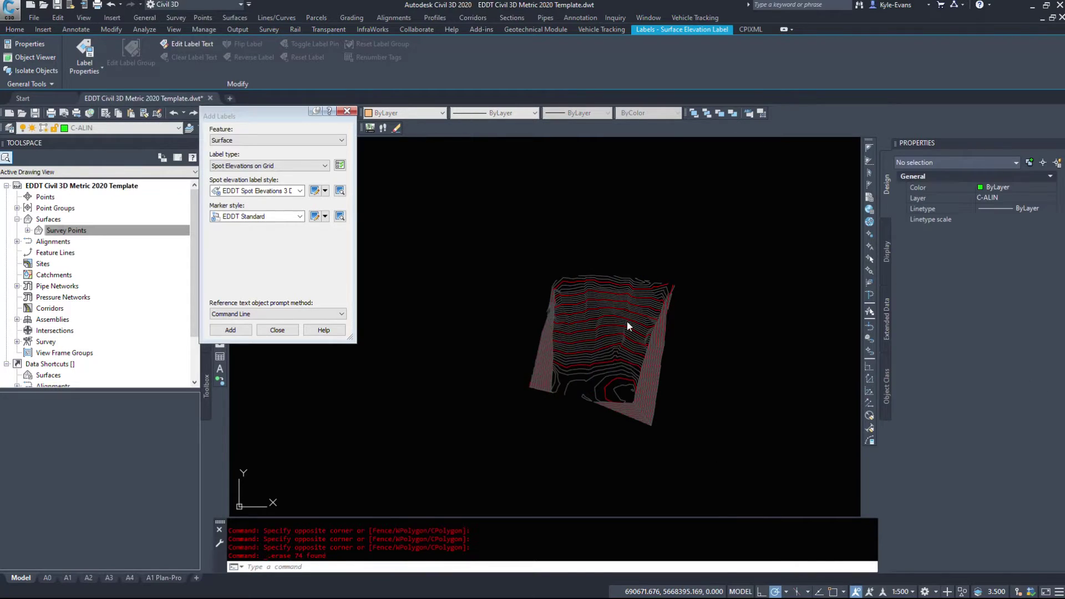
Extract all major and minor contours as objects from the Survey Points surface
{"action": "left_click", "coordinate": [627, 321]}
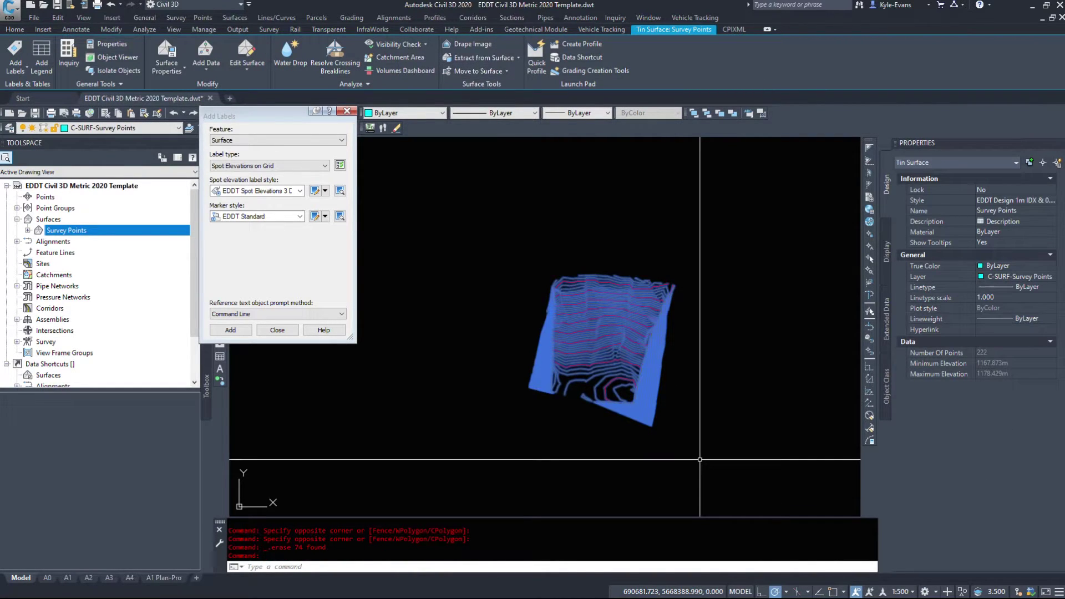
{"action": "left_click", "coordinate": [248, 19]}
{"action": "mouse_move", "coordinate": [267, 115]}
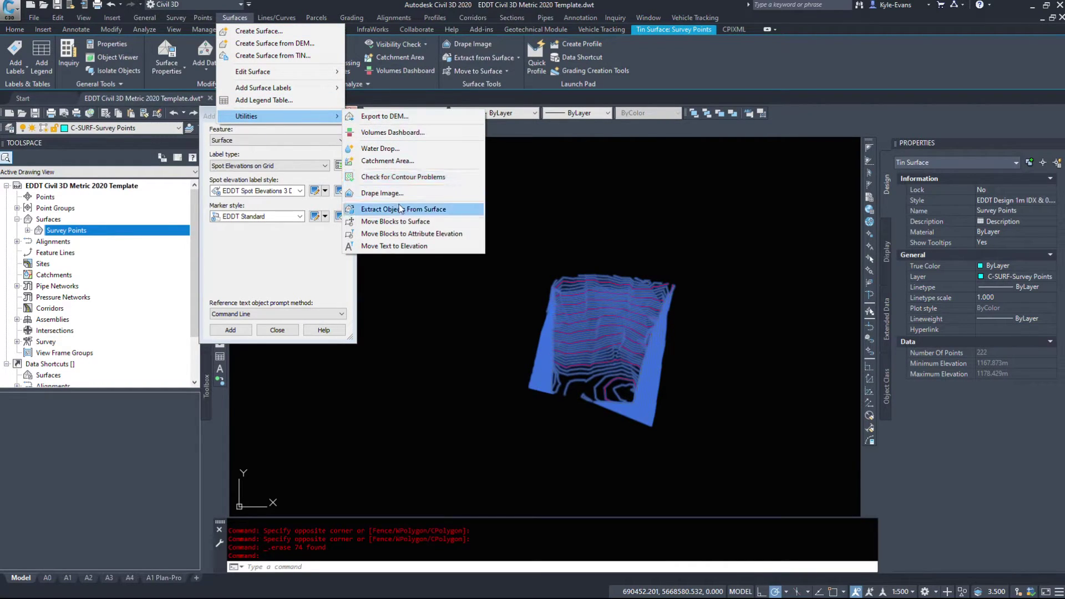
{"action": "left_click", "coordinate": [400, 208]}
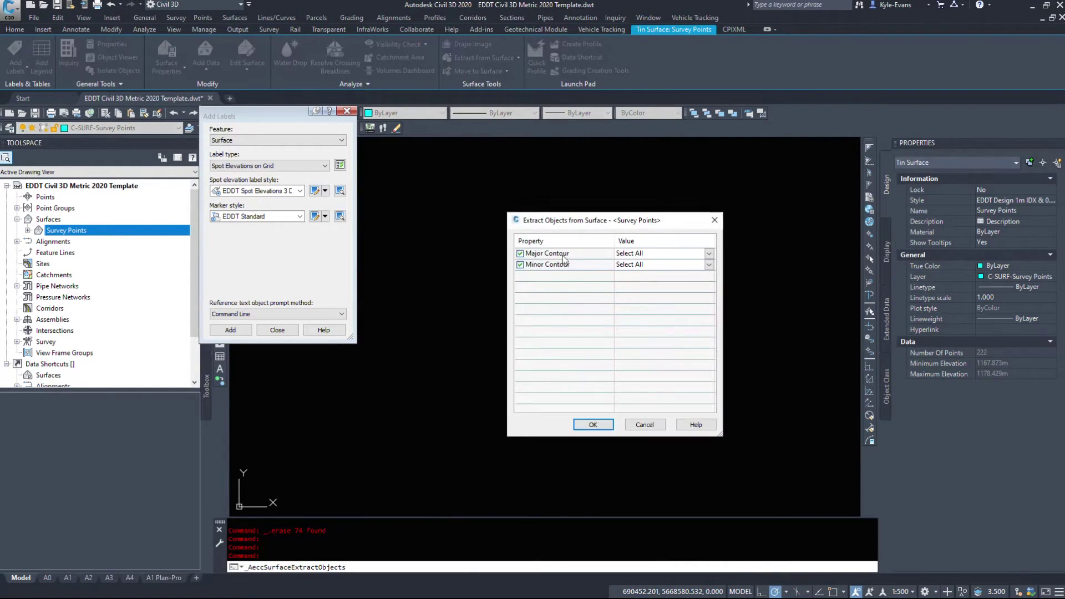
{"action": "left_click", "coordinate": [593, 425]}
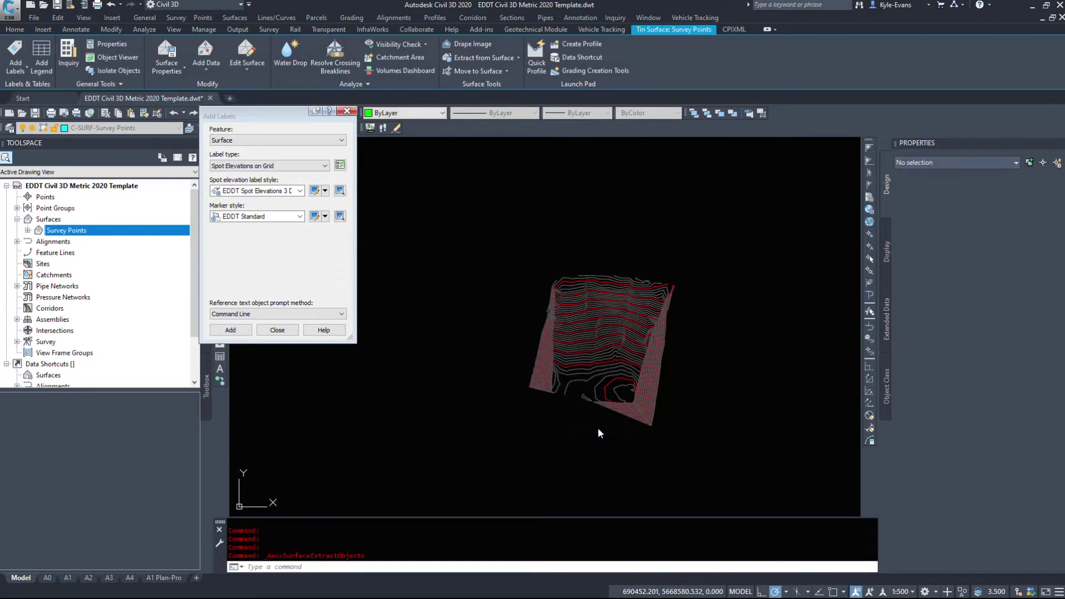
Select the extracted contour polylines and move them horizontally about 131 m to the right of the surface
{"action": "left_click", "coordinate": [469, 269]}
{"action": "left_click", "coordinate": [459, 207]}
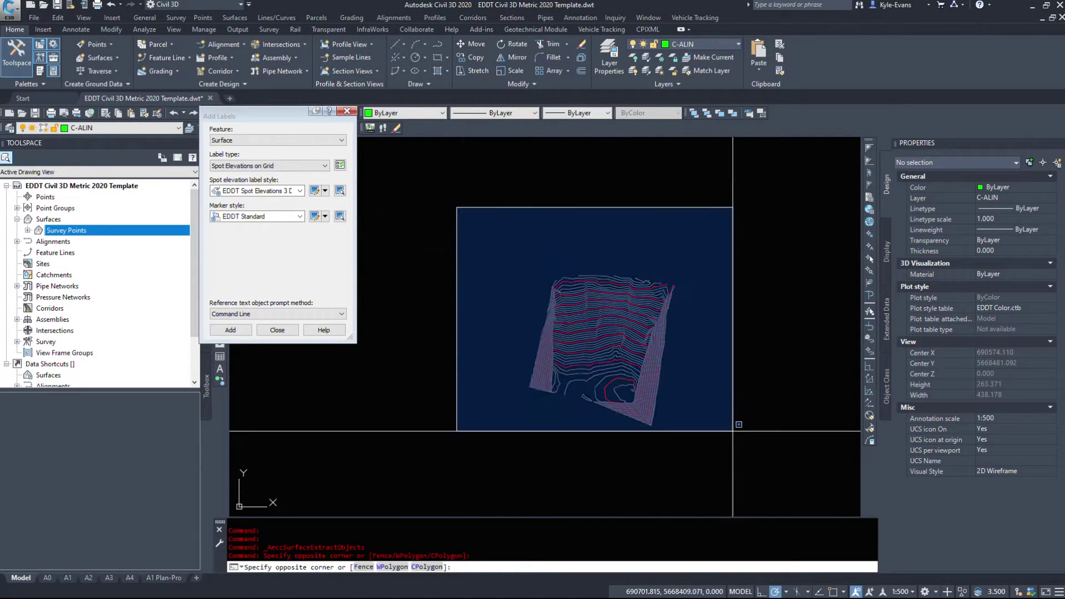
{"action": "left_click", "coordinate": [720, 351]}
{"action": "left_click", "coordinate": [378, 437]}
{"action": "left_click", "coordinate": [646, 220]}
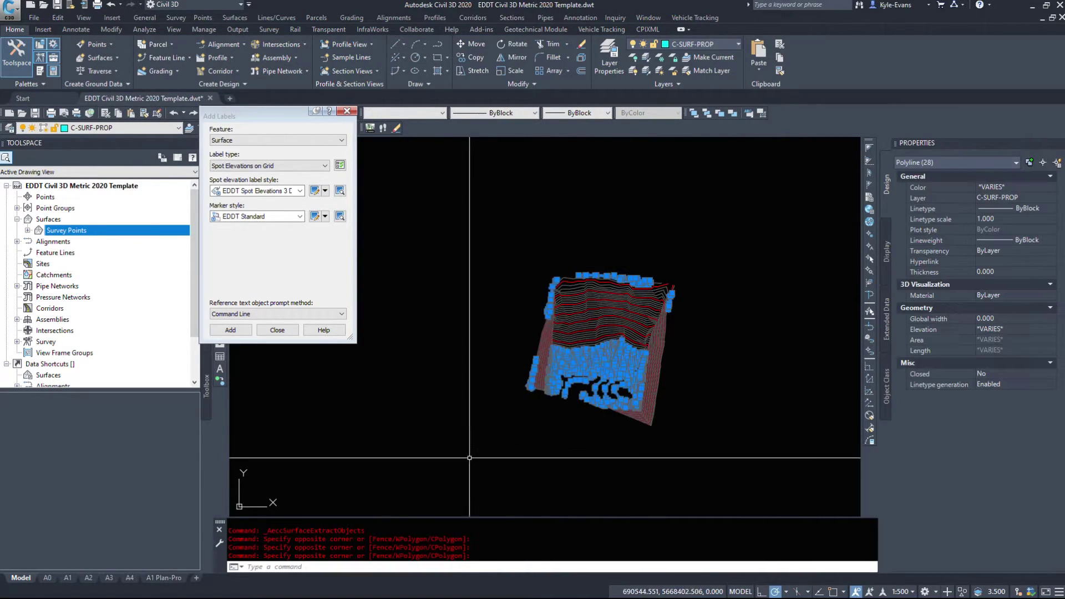
{"action": "left_click", "coordinate": [410, 474]}
{"action": "left_click", "coordinate": [683, 292]}
{"action": "left_click", "coordinate": [484, 247]}
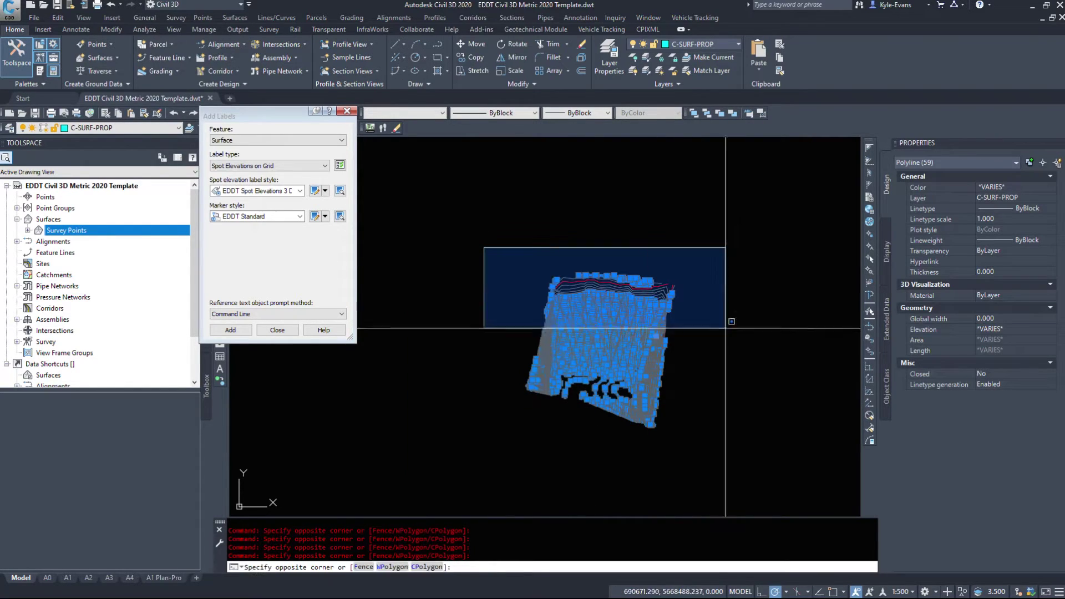
{"action": "left_click", "coordinate": [742, 417]}
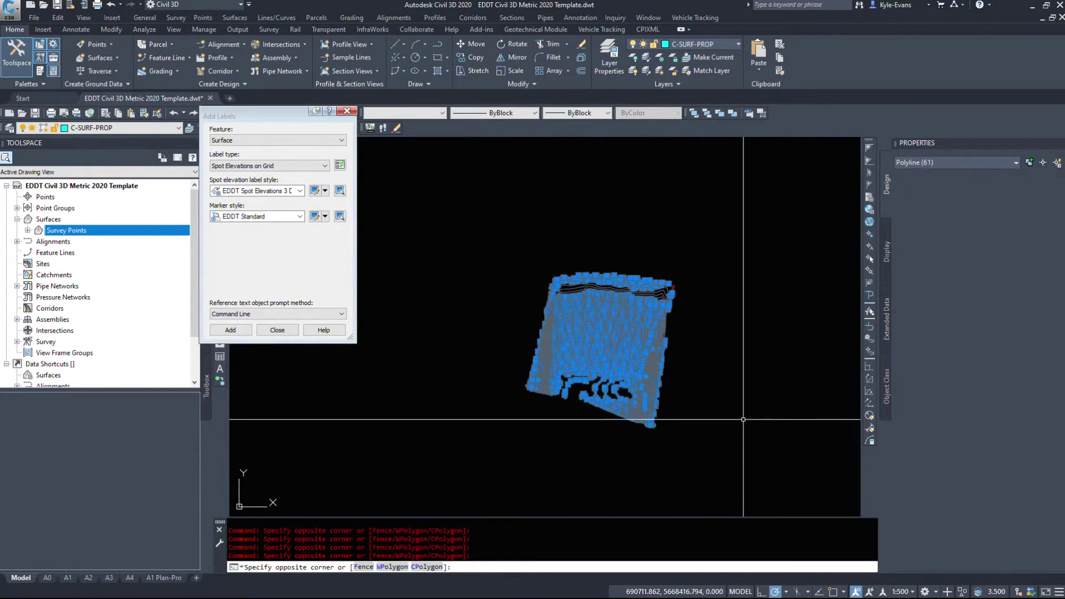
{"action": "left_click", "coordinate": [535, 453]}
{"action": "left_click", "coordinate": [763, 209]}
{"action": "middle_click_drag", "start_coordinate": [709, 407], "coordinate": [588, 335]}
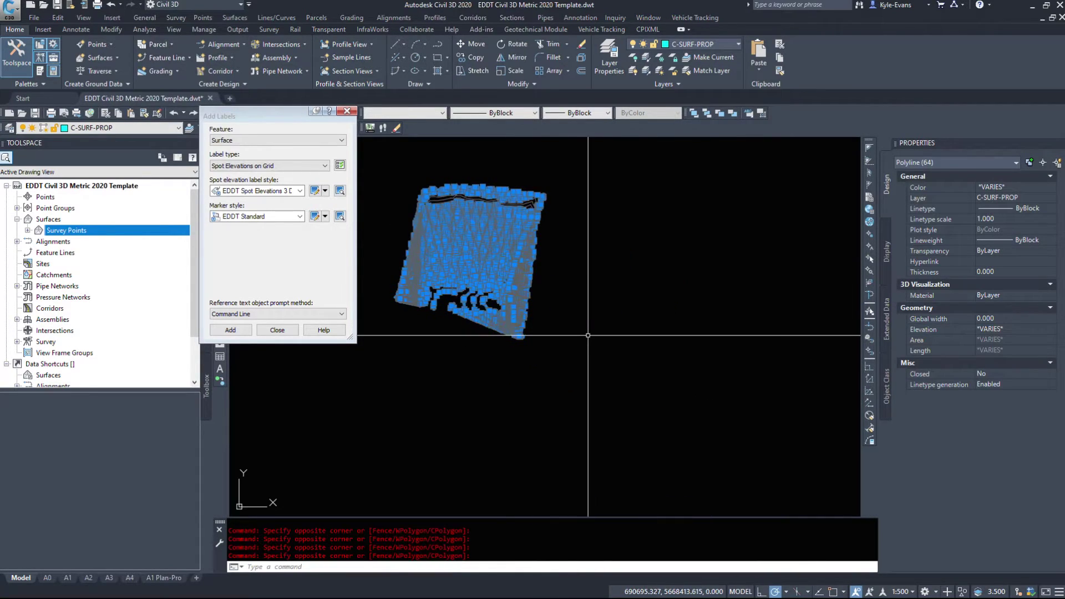
{"action": "key", "text": "Return"}
{"action": "left_click", "coordinate": [451, 422]}
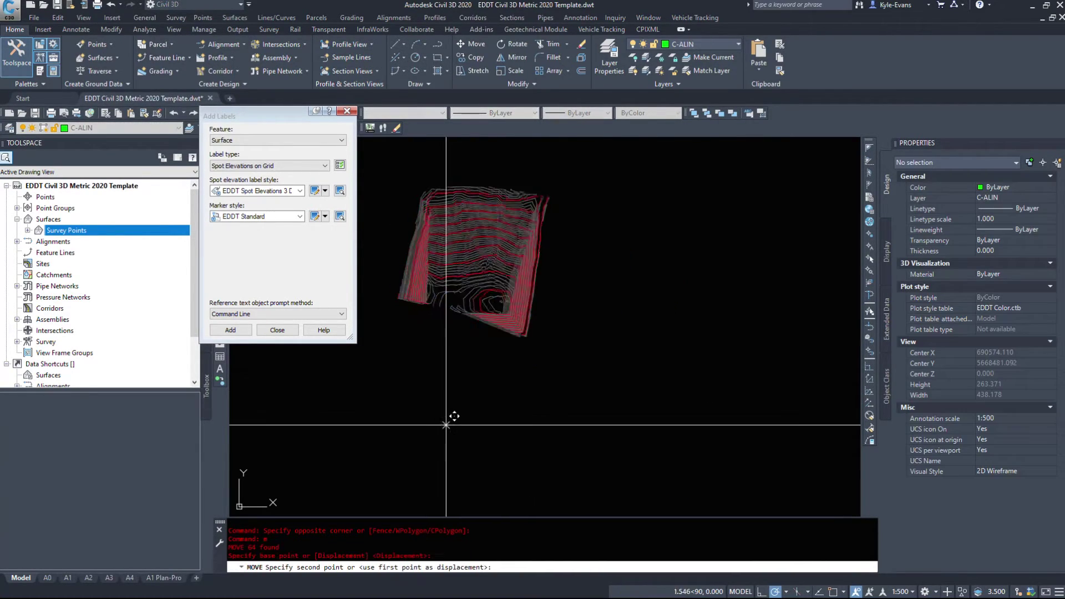
{"action": "left_click", "coordinate": [638, 423]}
{"action": "key", "text": "Return"}
{"action": "left_click", "coordinate": [741, 379]}
{"action": "left_click", "coordinate": [584, 229]}
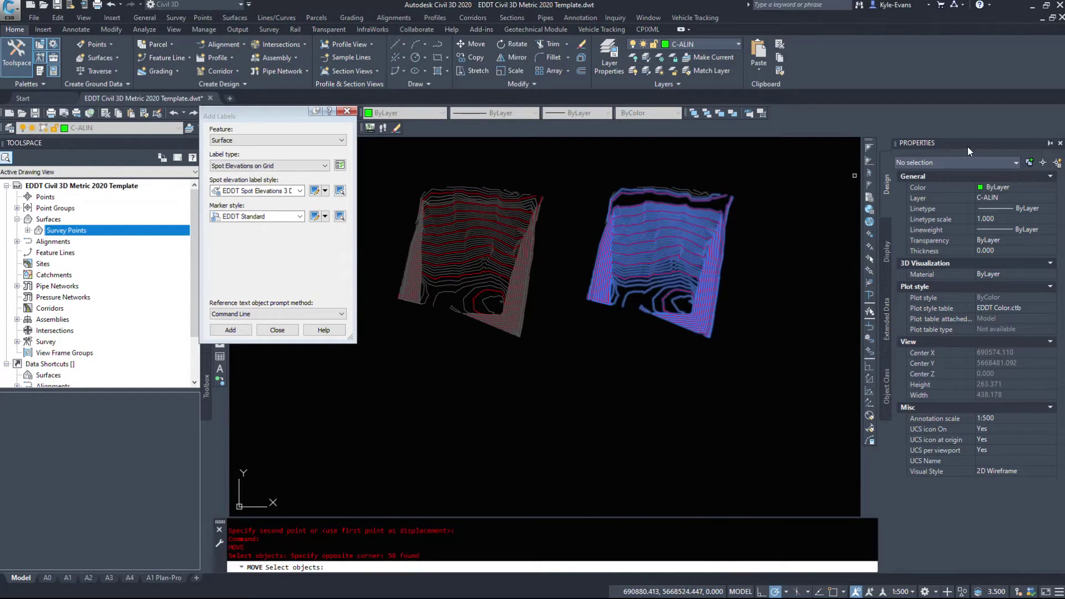
{"action": "key", "text": "F1"}
{"action": "left_click", "coordinate": [859, 37]}
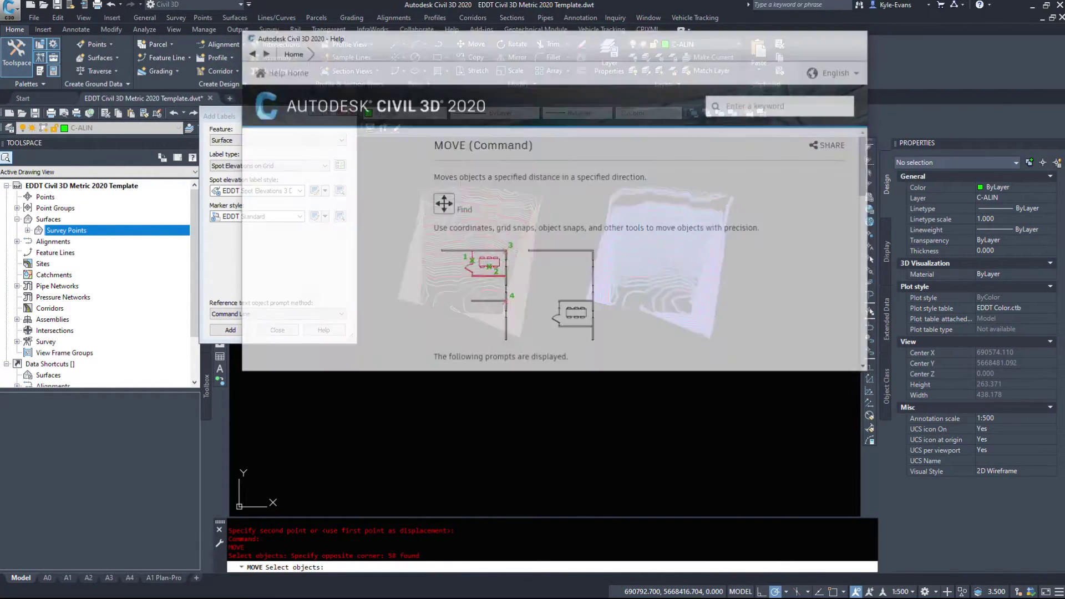
{"action": "key", "text": "Escape"}
{"action": "left_click", "coordinate": [657, 257]}
{"action": "scroll", "coordinate": [765, 220], "scroll_direction": "up", "scroll_amount": 2}
{"action": "left_click", "coordinate": [728, 209]}
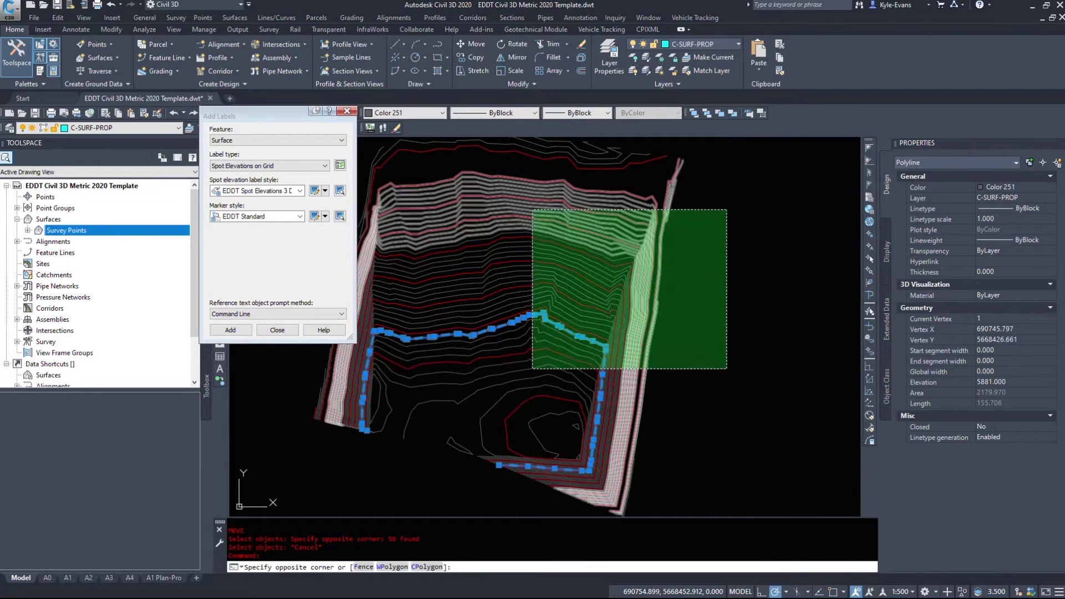
{"action": "left_click", "coordinate": [532, 368]}
{"action": "middle_click_drag", "start_coordinate": [756, 261], "coordinate": [776, 327]}
{"action": "left_click", "coordinate": [715, 197]}
{"action": "left_click", "coordinate": [418, 304]}
{"action": "scroll", "coordinate": [488, 328], "scroll_direction": "down", "scroll_amount": 3}
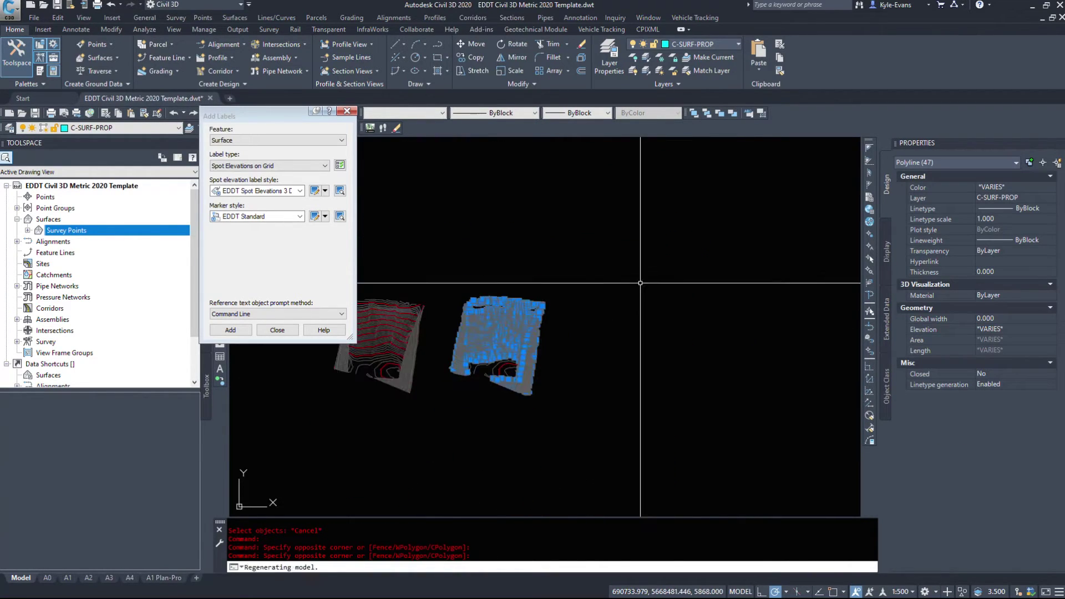
{"action": "left_click", "coordinate": [629, 246]}
{"action": "key", "text": "Escape"}
Check the Elevation property of one extracted contour polyline in the lower part of the moved set
{"action": "left_click", "coordinate": [499, 358]}
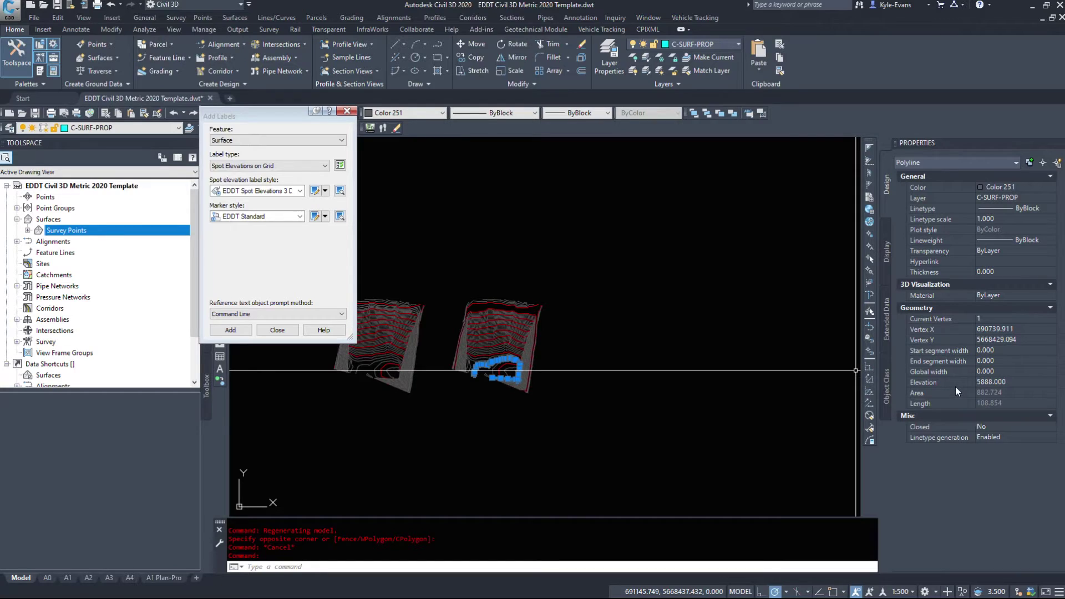
{"action": "mouse_move", "coordinate": [436, 399]}
{"action": "middle_mouse_down"}
{"action": "mouse_move", "coordinate": [574, 430]}
{"action": "mouse_move", "coordinate": [842, 438]}
{"action": "middle_mouse_up"}
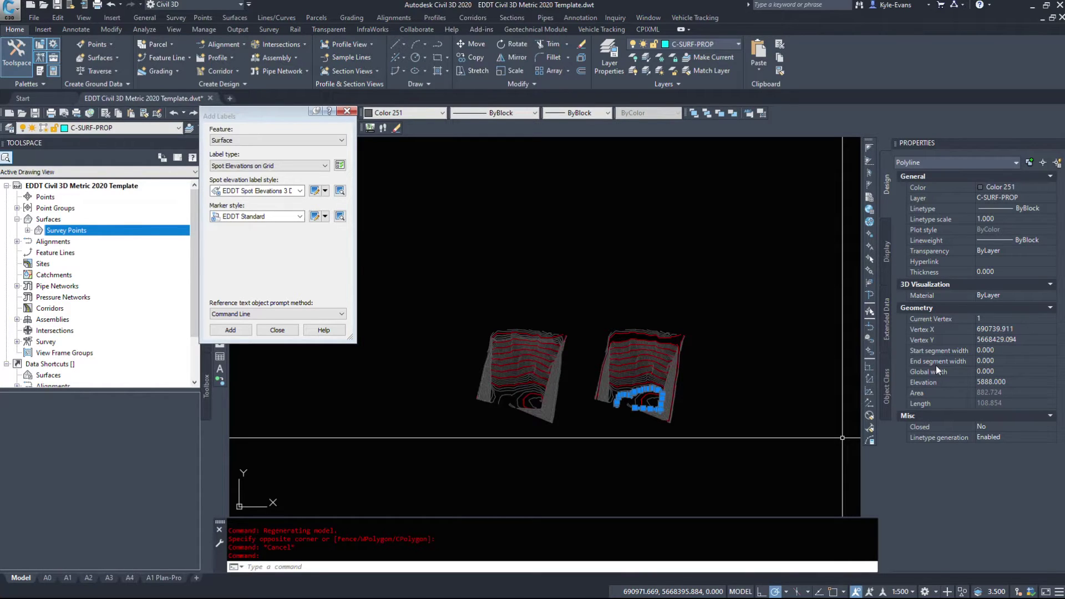
{"action": "key", "text": "Escape"}
Inspect the Survey Points surface in the Object Viewer, orbiting it to judge its relief from the side
{"action": "left_click", "coordinate": [521, 361]}
{"action": "right_click", "coordinate": [522, 360]}
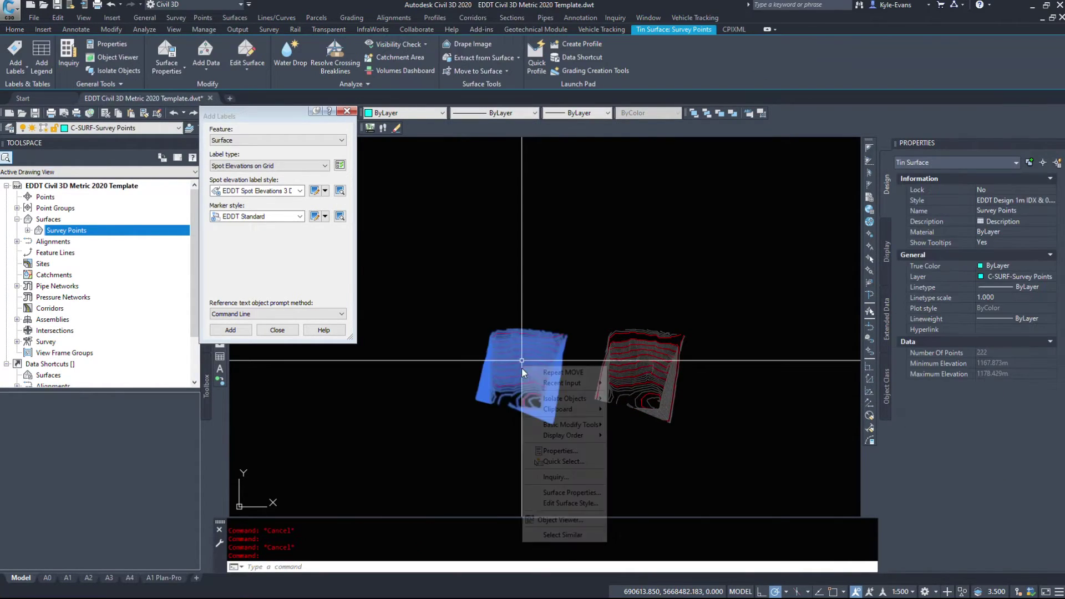
{"action": "left_click", "coordinate": [581, 520]}
{"action": "mouse_move", "coordinate": [511, 428]}
{"action": "left_mouse_down"}
{"action": "mouse_move", "coordinate": [520, 211]}
{"action": "mouse_move", "coordinate": [433, 263]}
{"action": "mouse_move", "coordinate": [637, 406]}
{"action": "mouse_move", "coordinate": [362, 328]}
{"action": "mouse_move", "coordinate": [546, 371]}
{"action": "left_mouse_up"}
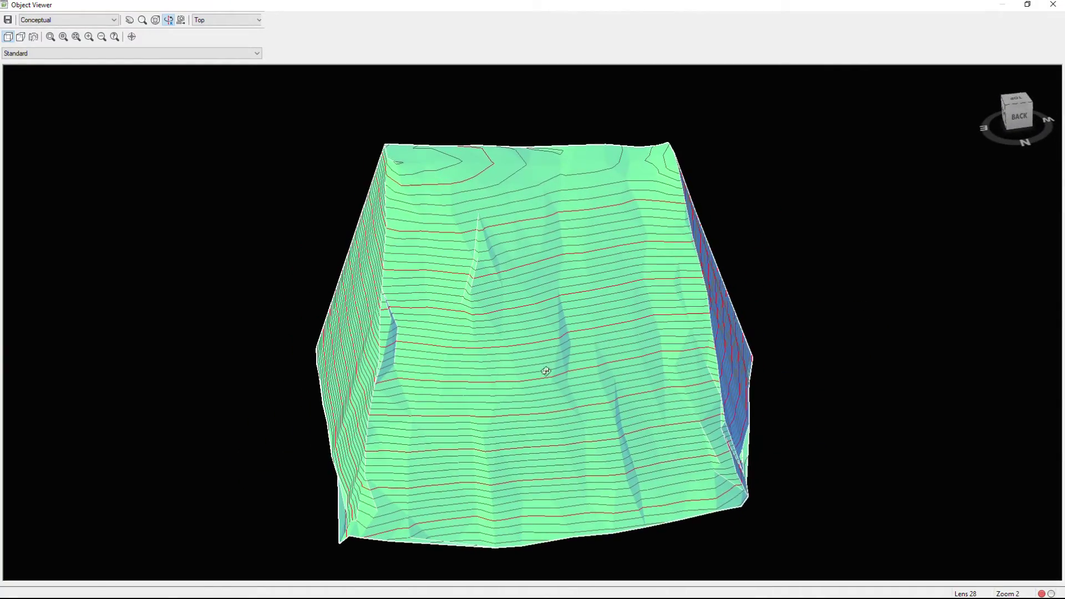
{"action": "left_click_drag", "start_coordinate": [399, 147], "coordinate": [576, 343]}
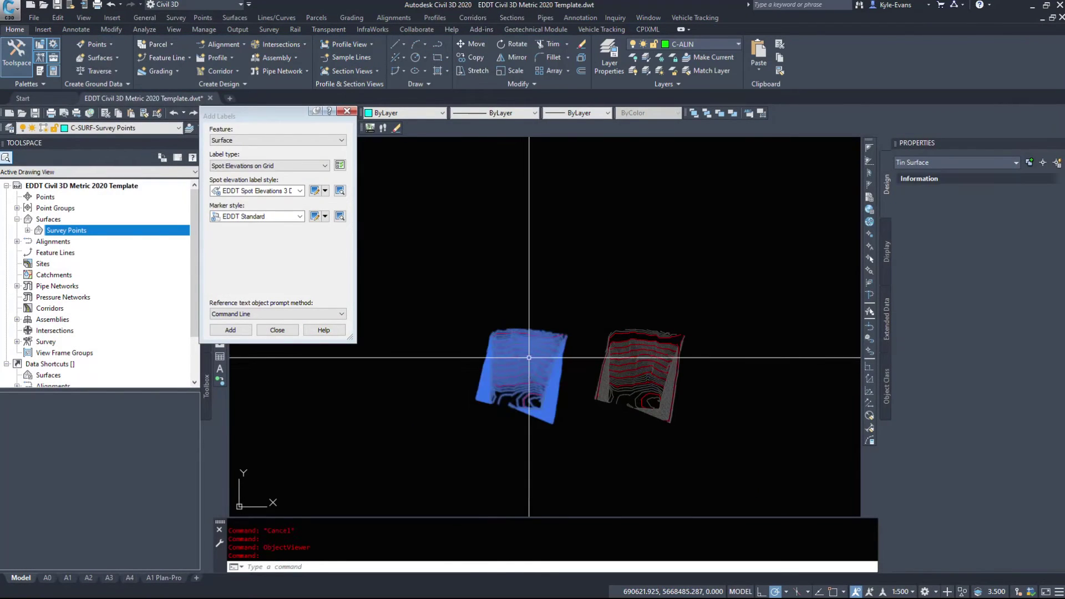
In the surface's style, set the Triangle Display Mode to Use Surface Elevation
{"action": "right_click", "coordinate": [575, 382]}
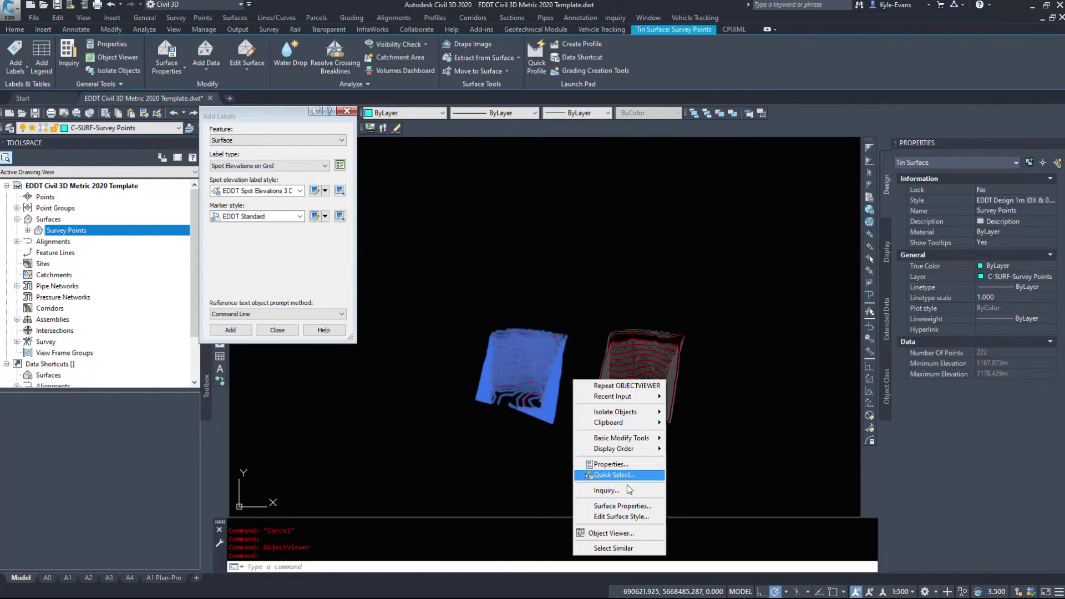
{"action": "left_click", "coordinate": [621, 517]}
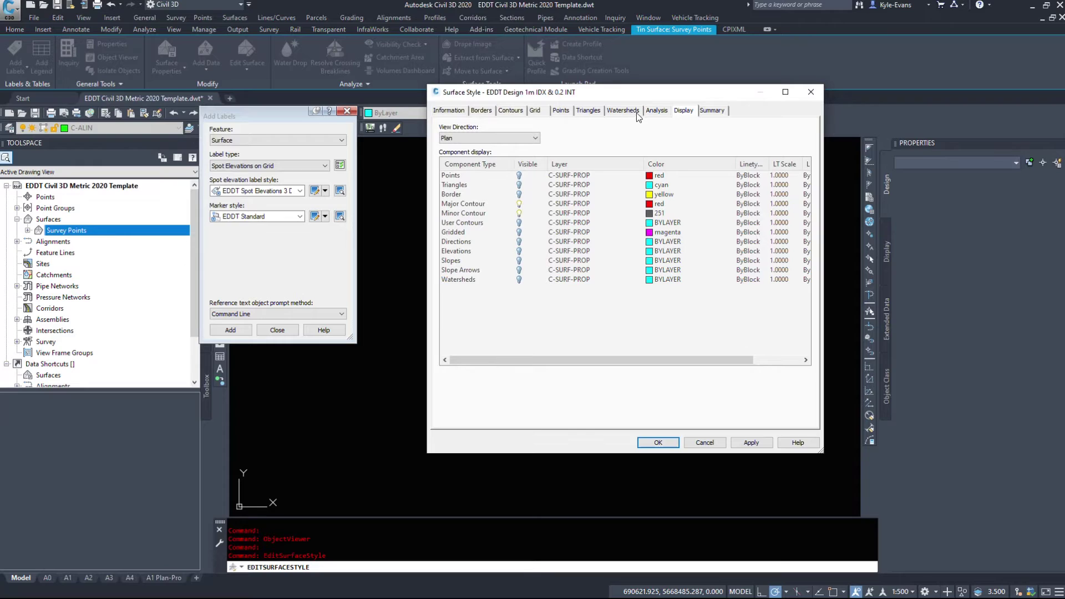
{"action": "left_click", "coordinate": [588, 111]}
{"action": "left_click", "coordinate": [675, 154]}
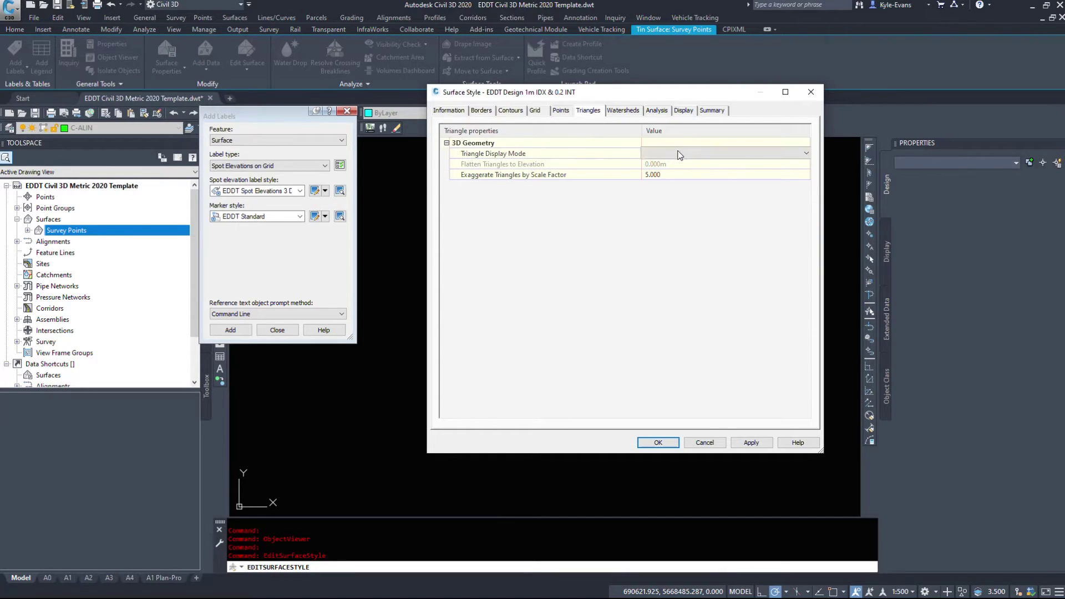
{"action": "left_click", "coordinate": [676, 164]}
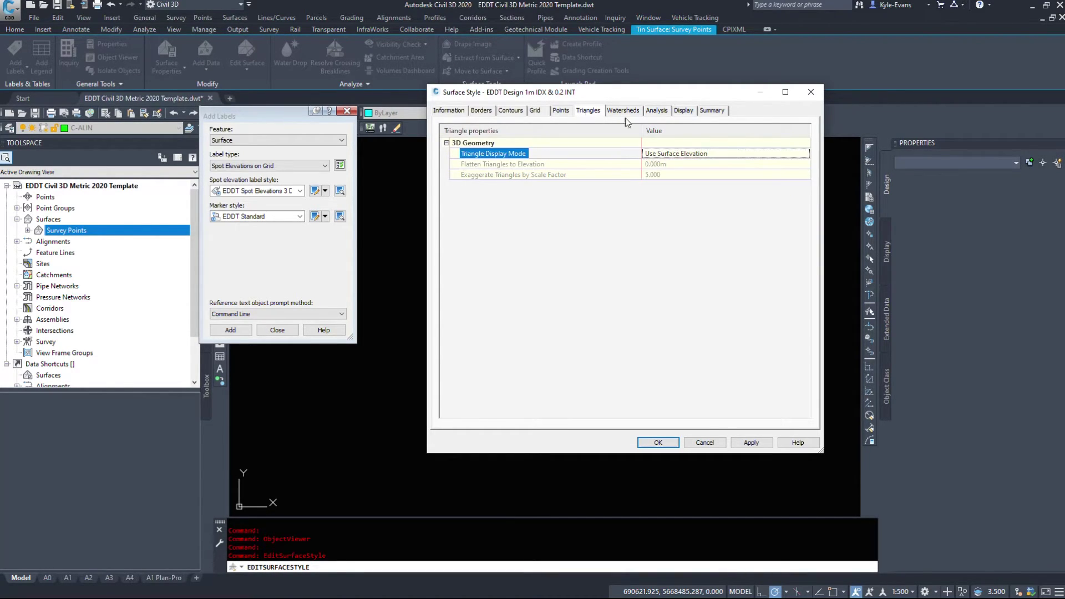
Set the style's Contour Display Mode to Use Surface Elevation and accept the surface style changes
{"action": "left_click", "coordinate": [536, 111]}
{"action": "left_click", "coordinate": [513, 111]}
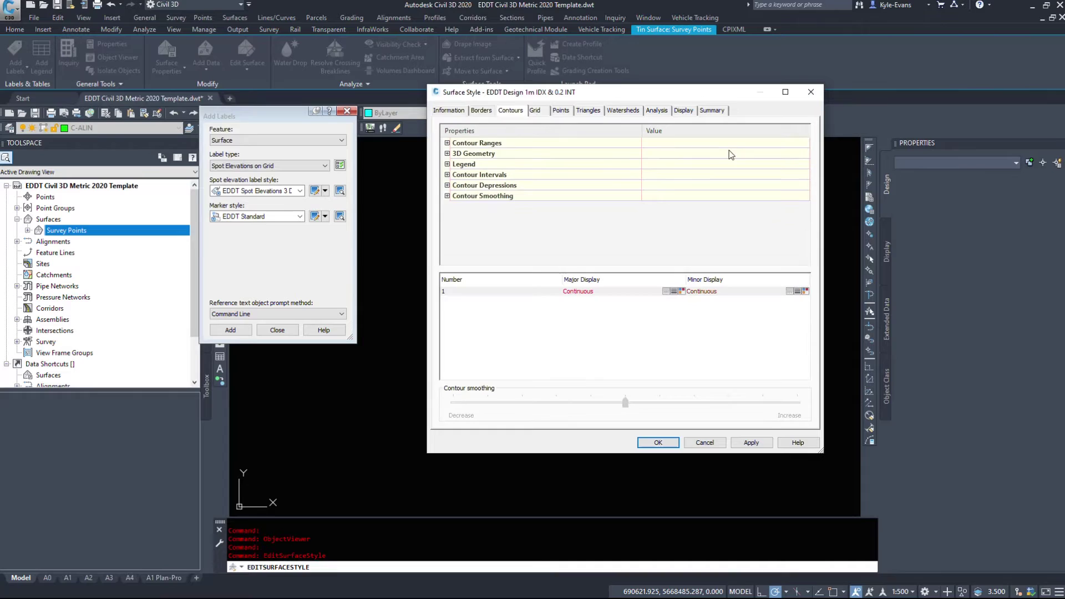
{"action": "left_click", "coordinate": [447, 143]}
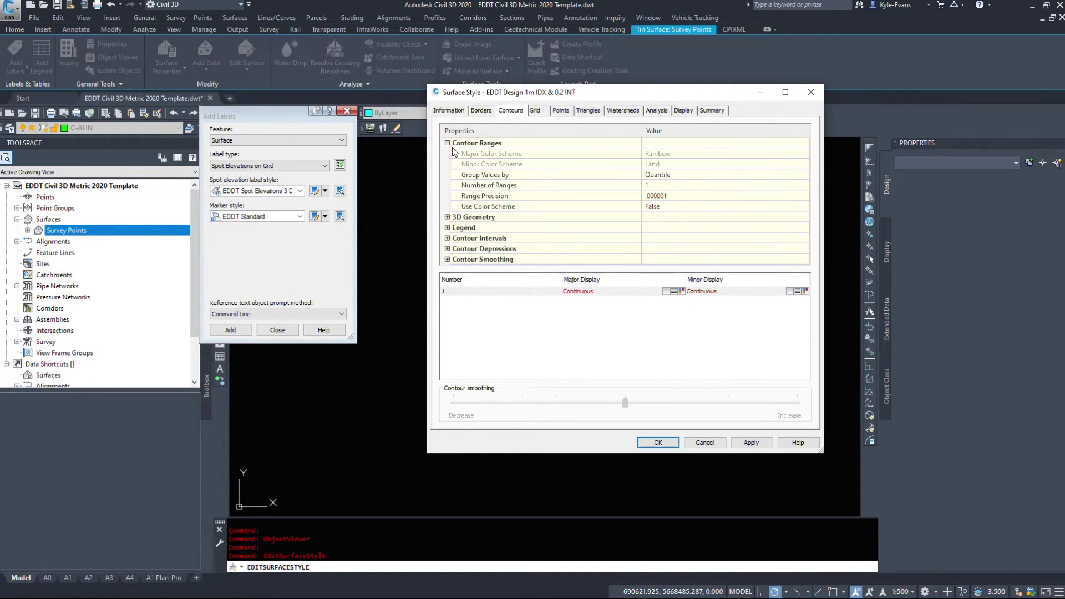
{"action": "left_click", "coordinate": [447, 143]}
{"action": "left_click", "coordinate": [447, 153]}
{"action": "left_click", "coordinate": [677, 164]}
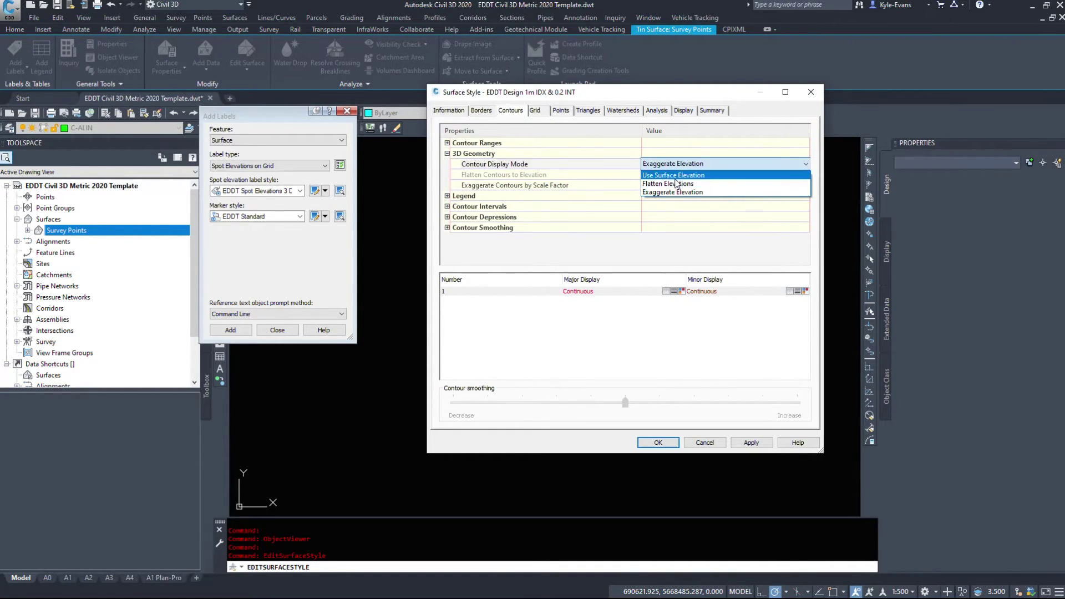
{"action": "left_click", "coordinate": [675, 178]}
{"action": "left_click", "coordinate": [658, 443]}
{"action": "left_click", "coordinate": [518, 383]}
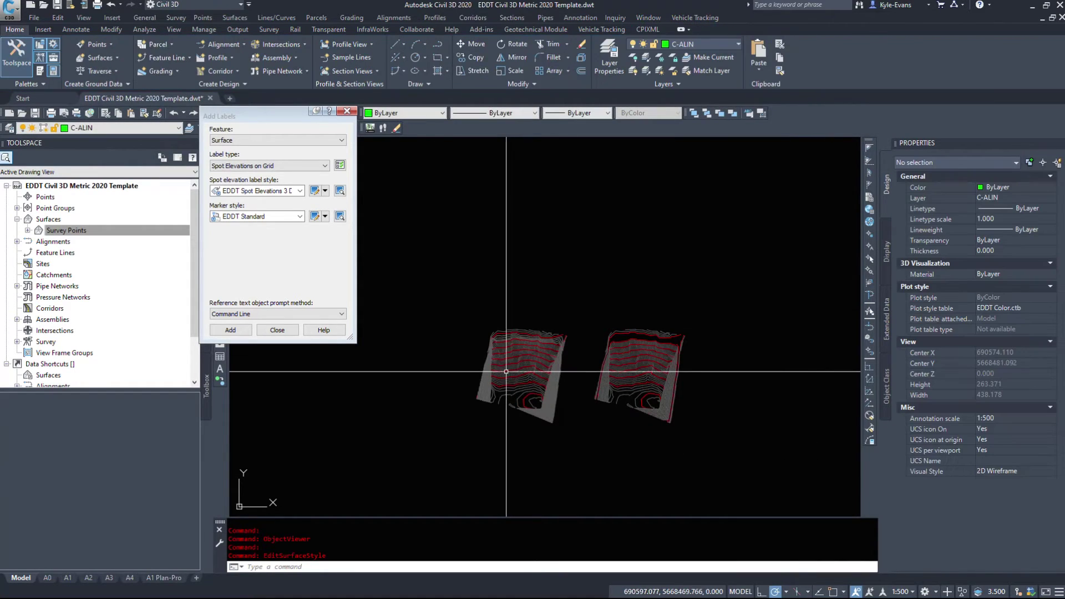
Inspect the Survey Points surface in the Object Viewer, orbiting it to judge its relief with the revised style
{"action": "right_click", "coordinate": [525, 391]}
{"action": "left_click", "coordinate": [581, 548]}
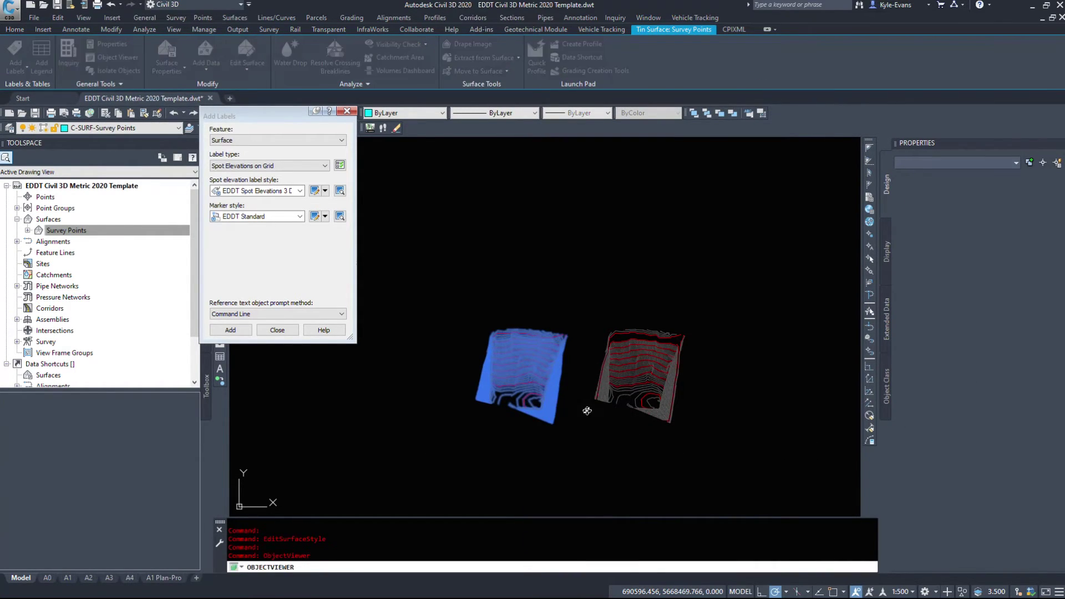
{"action": "left_click_drag", "start_coordinate": [521, 430], "coordinate": [643, 273]}
{"action": "left_click_drag", "start_coordinate": [703, 389], "coordinate": [500, 233]}
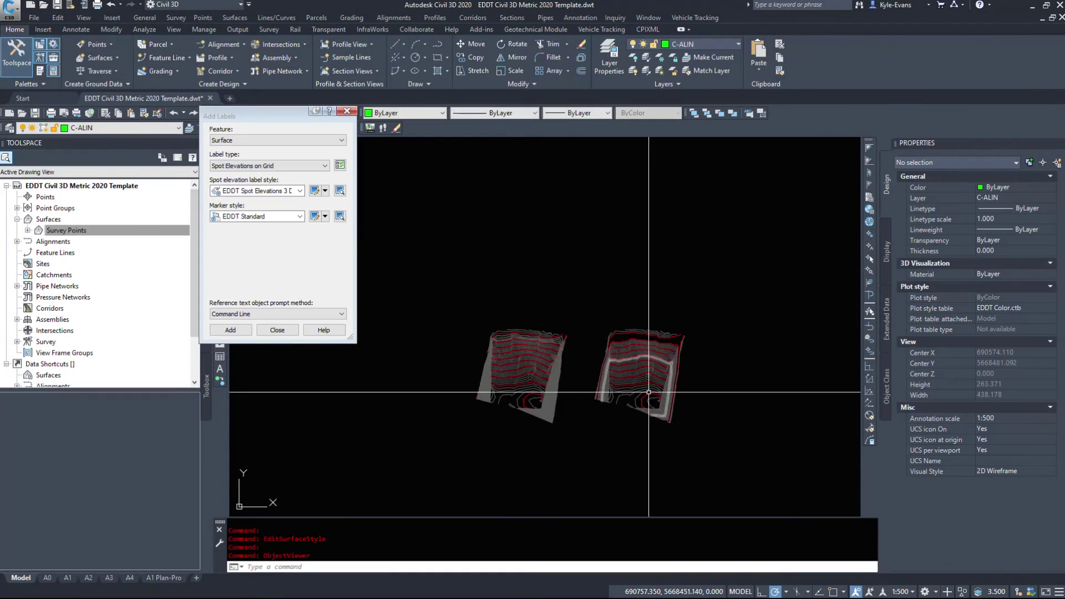
Check the Elevation property of the red loop-shaped contour polyline in the lower part of the moved set
{"action": "scroll", "coordinate": [726, 410], "scroll_direction": "up", "scroll_amount": 5}
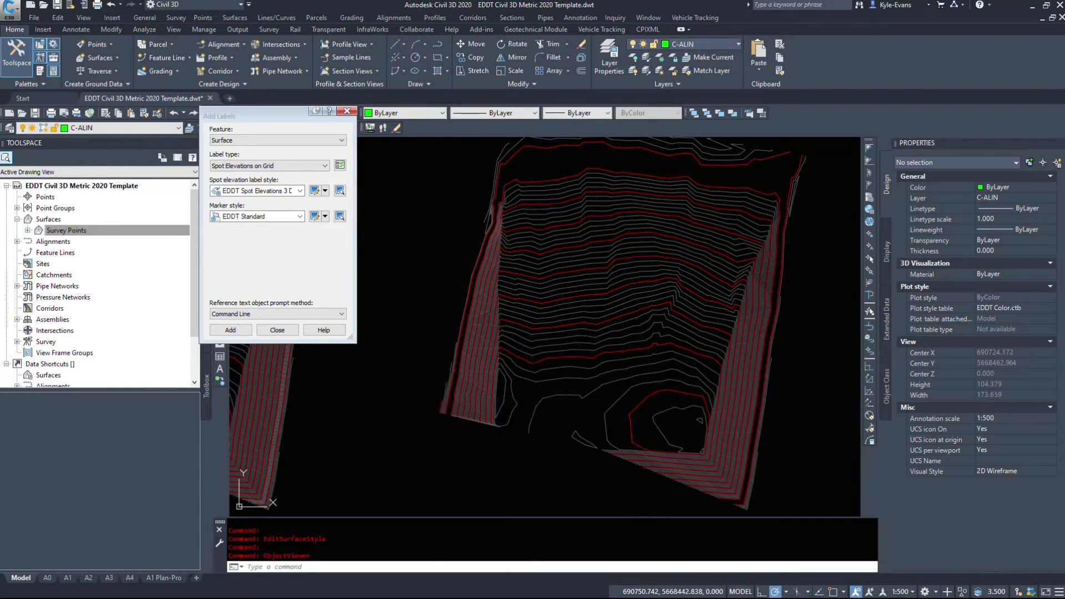
{"action": "left_click", "coordinate": [709, 419]}
{"action": "scroll", "coordinate": [604, 367], "scroll_direction": "up", "scroll_amount": 8}
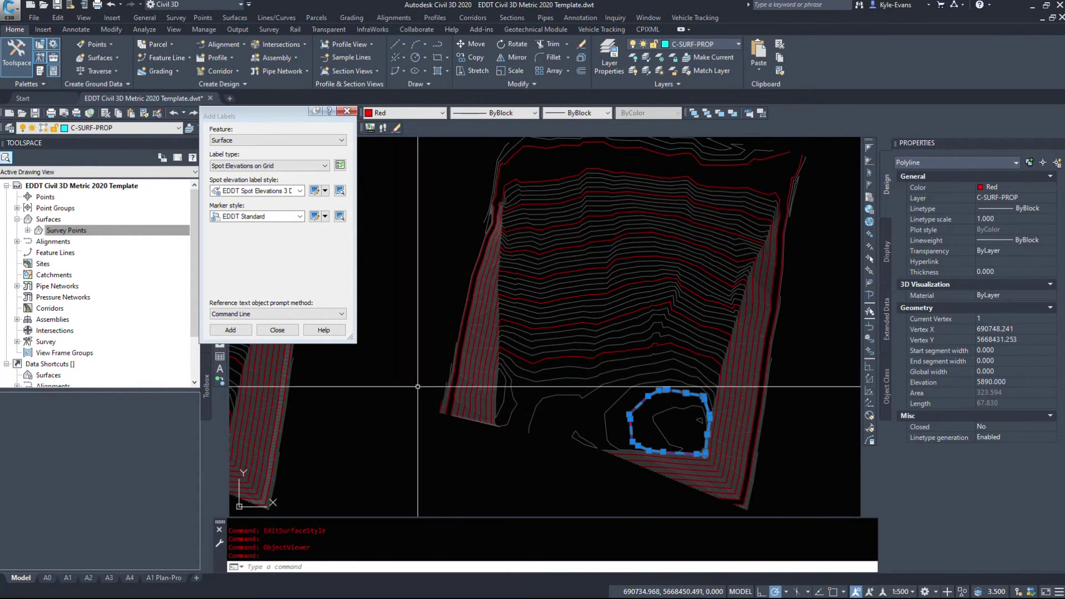
{"action": "key", "text": "Escape"}
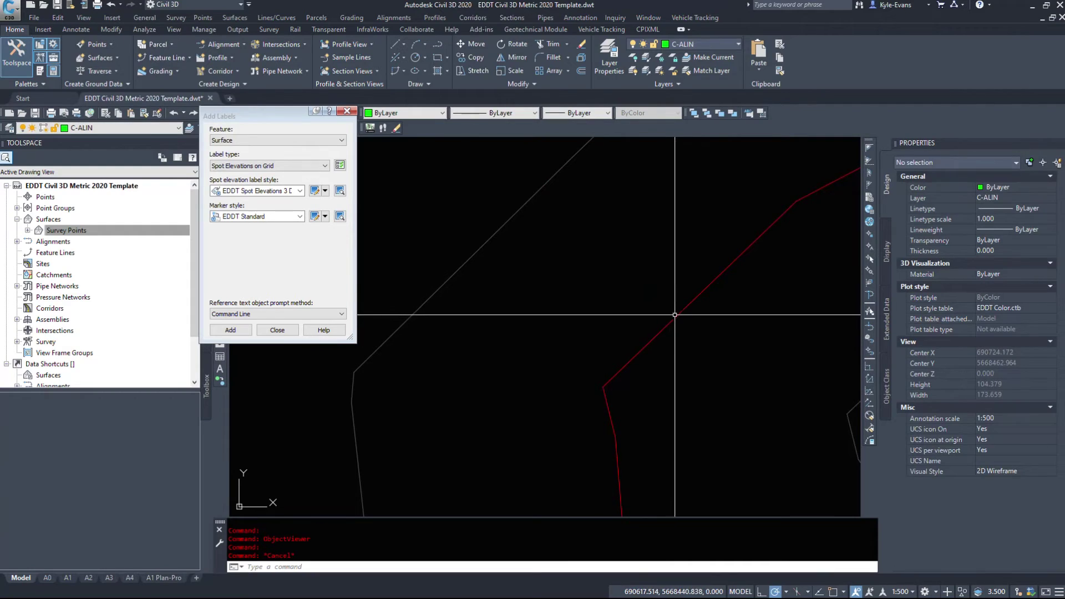
Read the surface elevation at the matching red contour on Survey Points and compare it with the moved polyline's Elevation property
{"action": "mouse_move", "coordinate": [674, 317]}
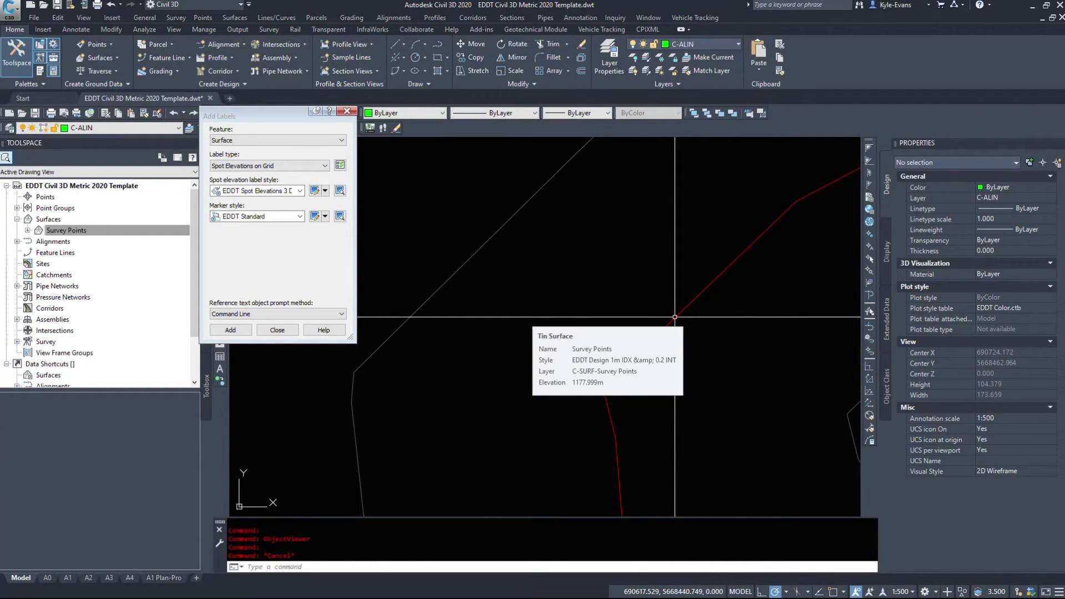
{"action": "scroll", "coordinate": [674, 317], "scroll_direction": "down", "scroll_amount": 5}
{"action": "scroll", "coordinate": [716, 333], "scroll_direction": "up", "scroll_amount": 3}
{"action": "left_click", "coordinate": [792, 294]}
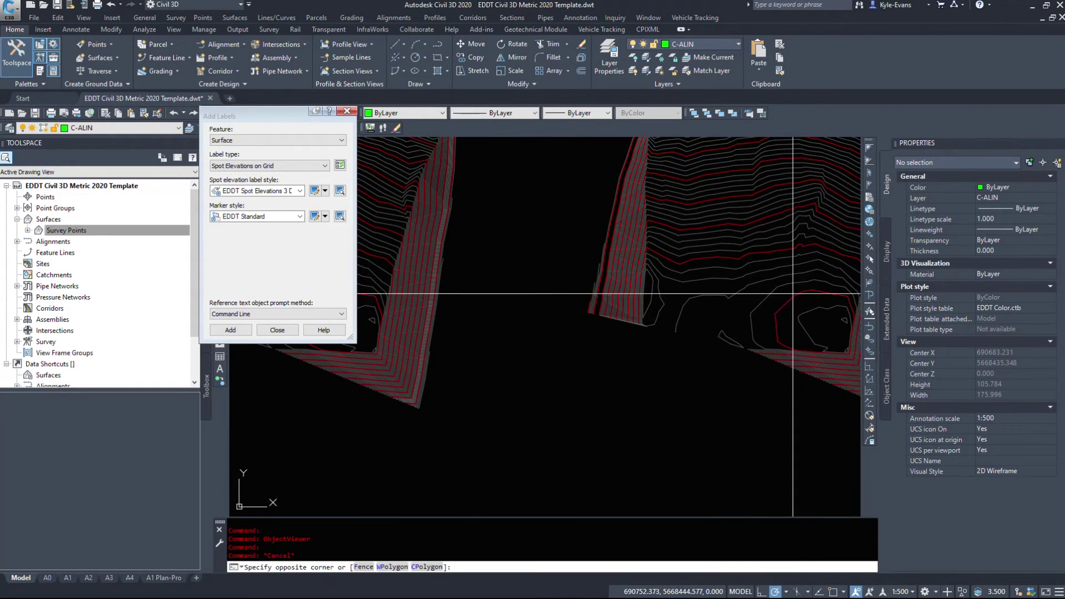
{"action": "left_click", "coordinate": [828, 298]}
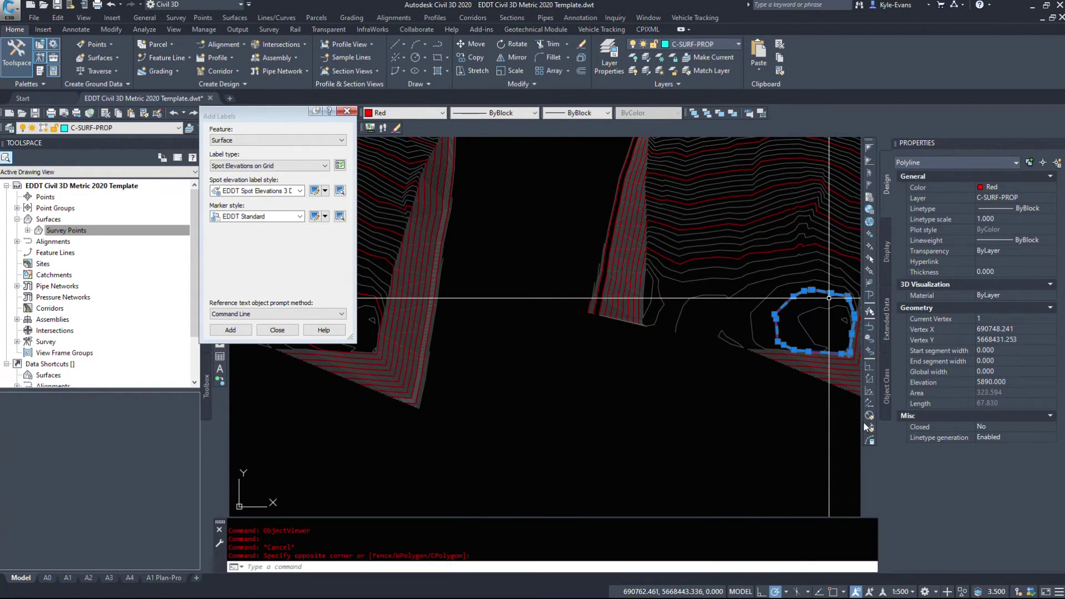
Close the Add Labels dialog and clear the polyline selection
{"action": "left_click", "coordinate": [277, 329]}
{"action": "scroll", "coordinate": [560, 362], "scroll_direction": "down", "scroll_amount": 5}
{"action": "key", "text": "Escape"}
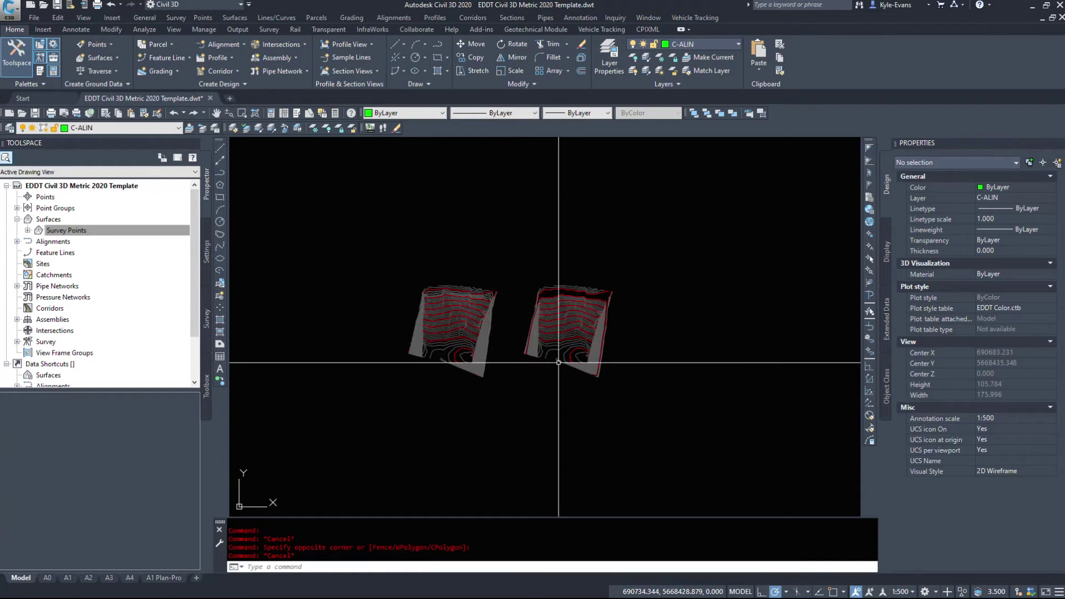
Erase the whole moved set of extracted contour polylines beside the Survey Points surface
{"action": "left_click", "coordinate": [513, 426]}
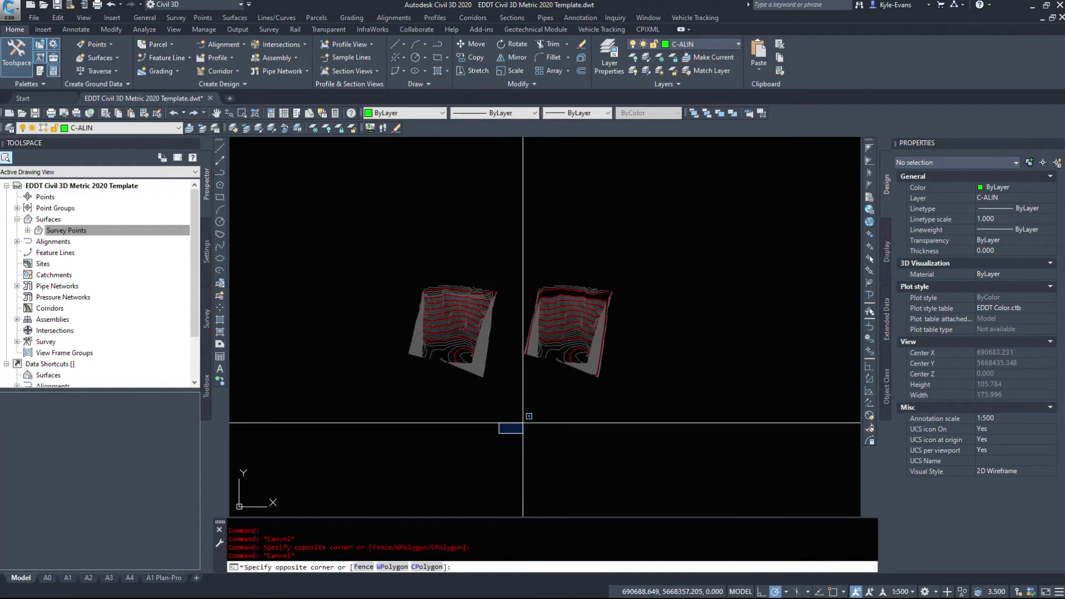
{"action": "left_click", "coordinate": [848, 219]}
{"action": "key", "text": "Delete"}
Erase the leftover extracted contour polylines lying over the Survey Points surface, leaving the surface itself out of the selection
{"action": "left_click", "coordinate": [273, 262]}
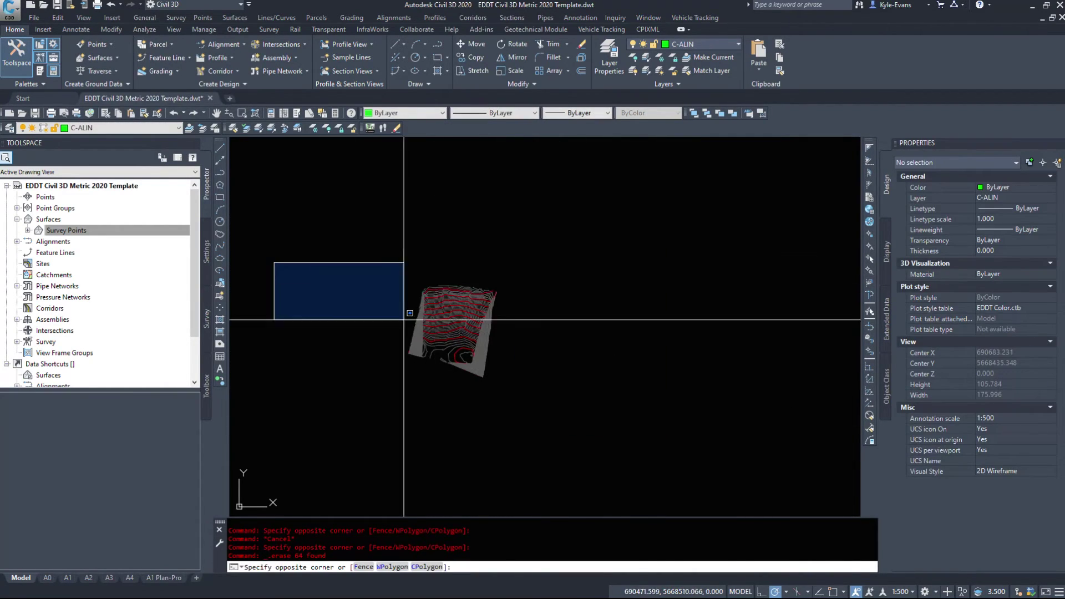
{"action": "left_click", "coordinate": [452, 381]}
{"action": "scroll", "coordinate": [457, 290], "scroll_direction": "up", "scroll_amount": 3}
{"action": "left_click", "coordinate": [473, 278]}
{"action": "left_click", "coordinate": [435, 376]}
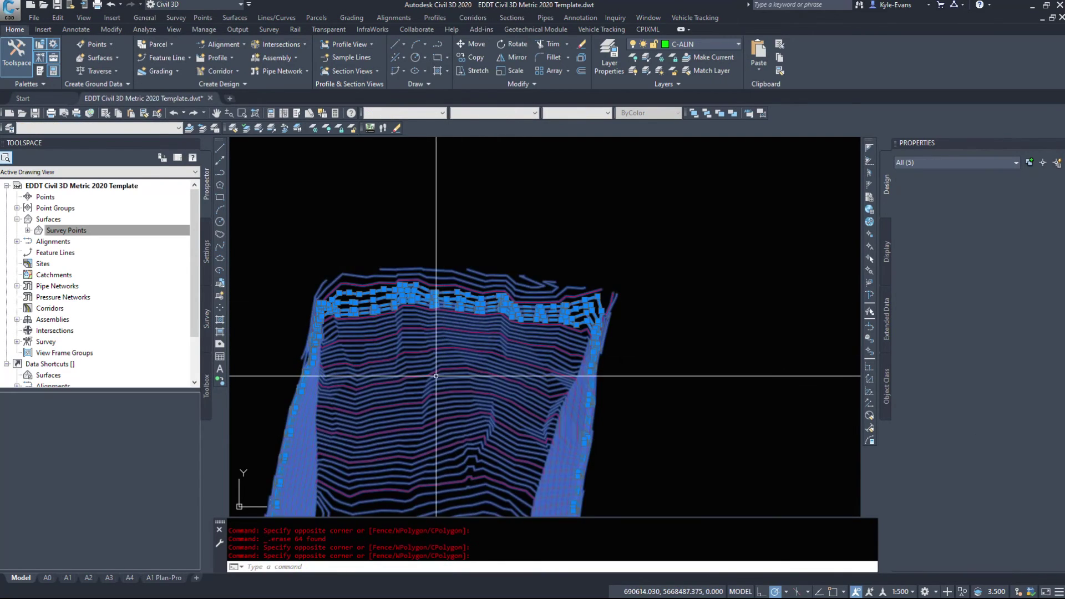
{"action": "scroll", "coordinate": [472, 333], "scroll_direction": "down", "scroll_amount": 3}
{"action": "left_click", "coordinate": [594, 310]}
{"action": "left_click", "coordinate": [416, 466]}
{"action": "left_click", "coordinate": [479, 428], "text": "shift"}
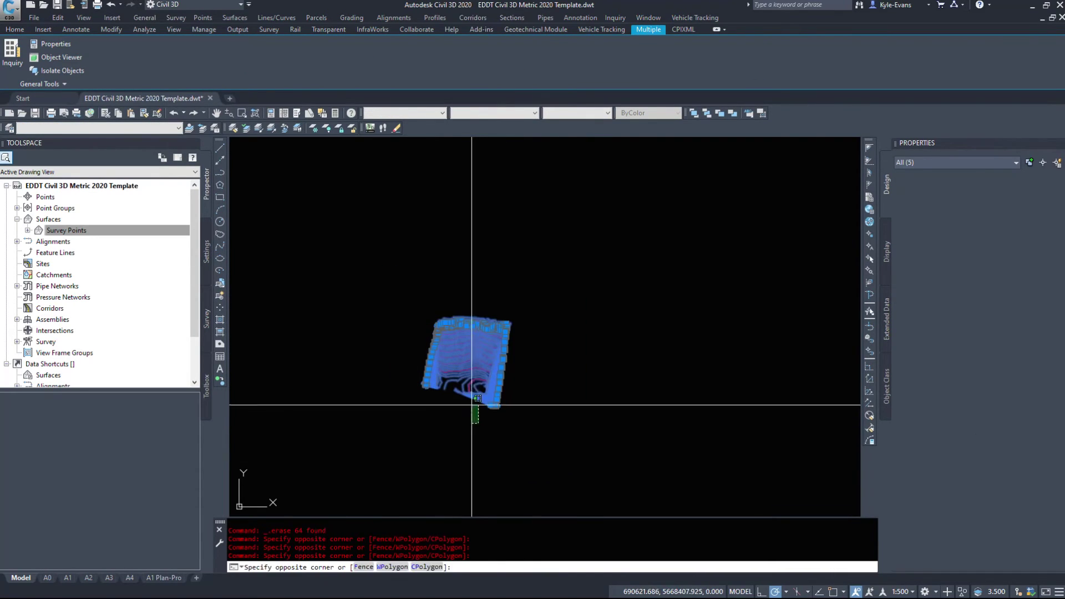
{"action": "left_click", "coordinate": [467, 405], "text": "shift"}
{"action": "key", "text": "Escape"}
{"action": "key", "text": "Delete"}
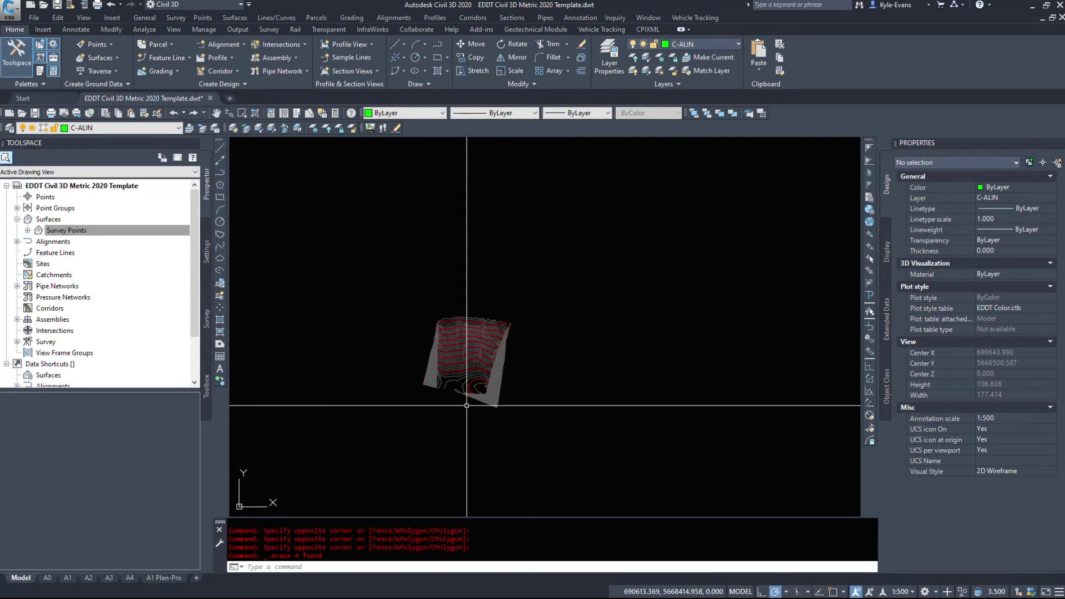
{"action": "scroll", "coordinate": [461, 369], "scroll_direction": "up", "scroll_amount": 6}
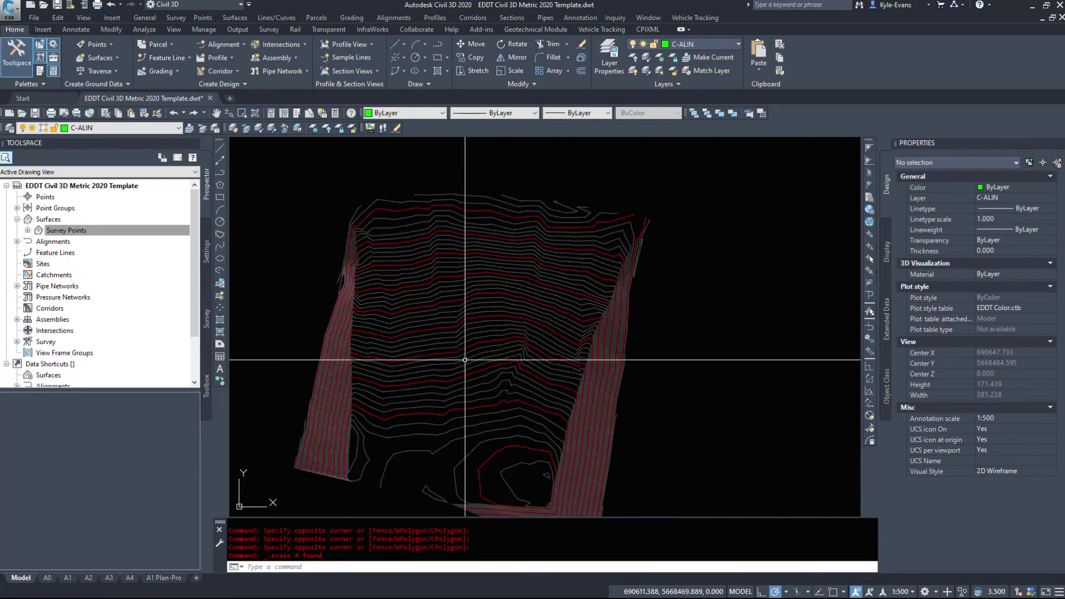
{"action": "scroll", "coordinate": [472, 344], "scroll_direction": "down", "scroll_amount": 8}
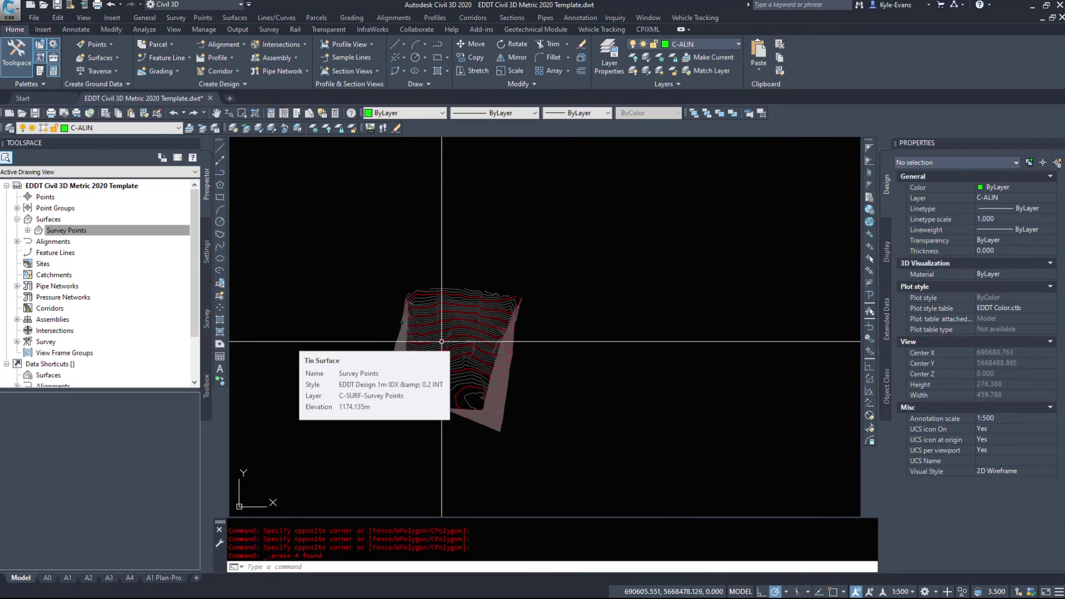